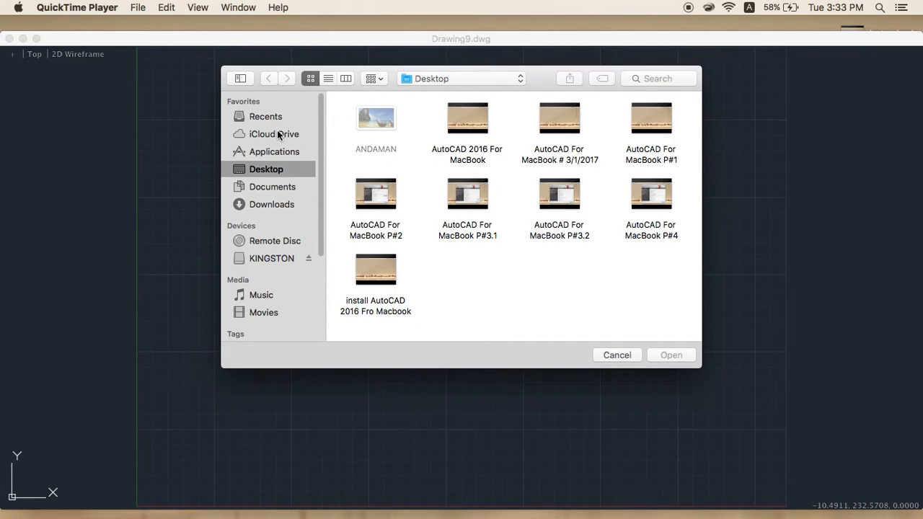
pyautogui.click(264, 189)
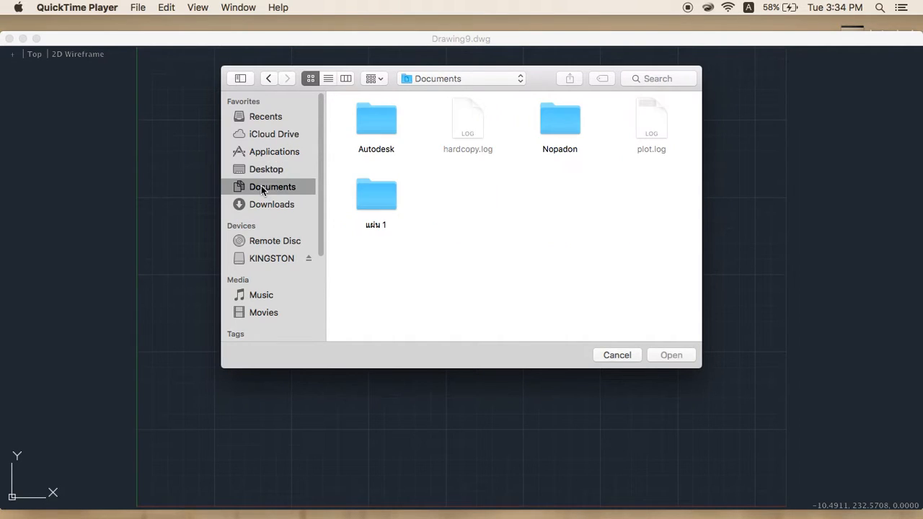
pyautogui.click(369, 202)
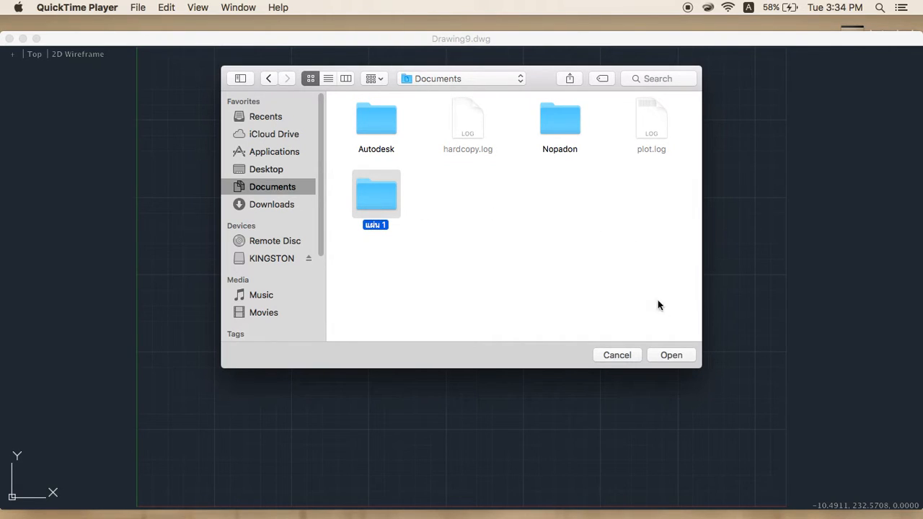
pyautogui.click(671, 356)
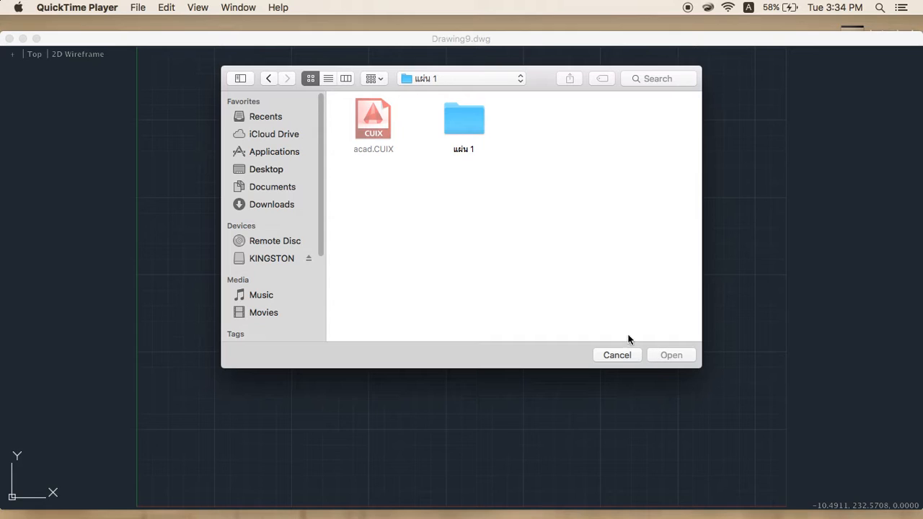
pyautogui.click(464, 119)
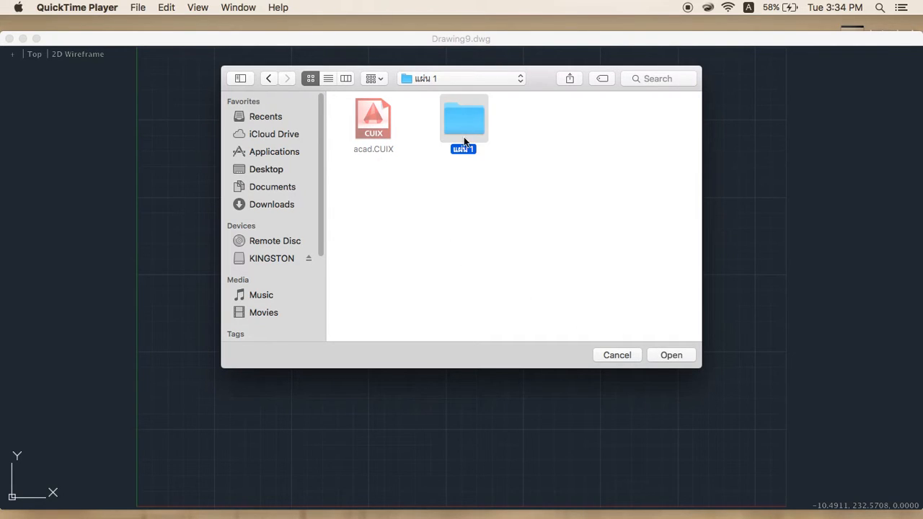
pyautogui.click(678, 354)
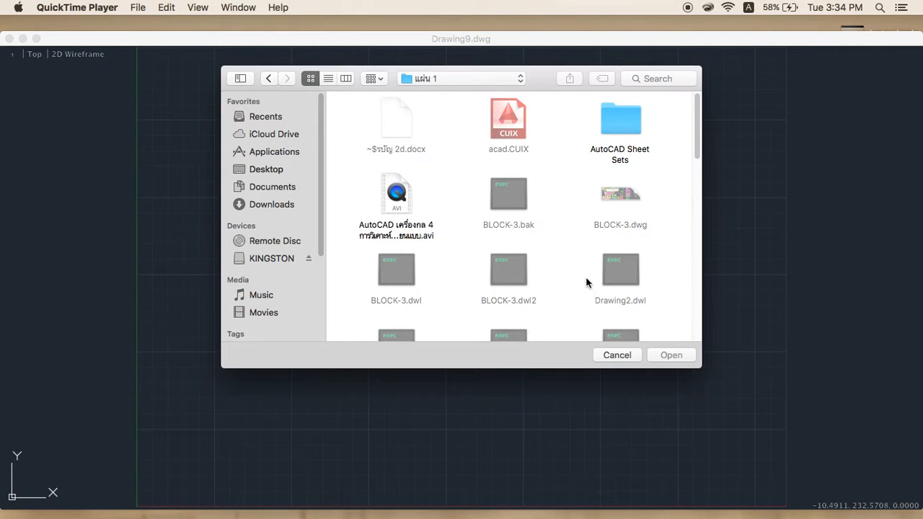
pyautogui.scroll(-3, 487, 217)
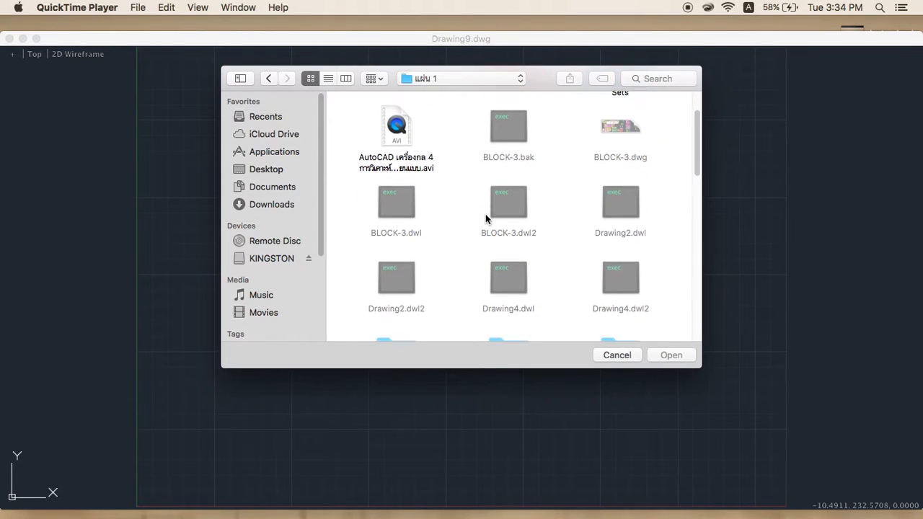
pyautogui.scroll(-15, 485, 214)
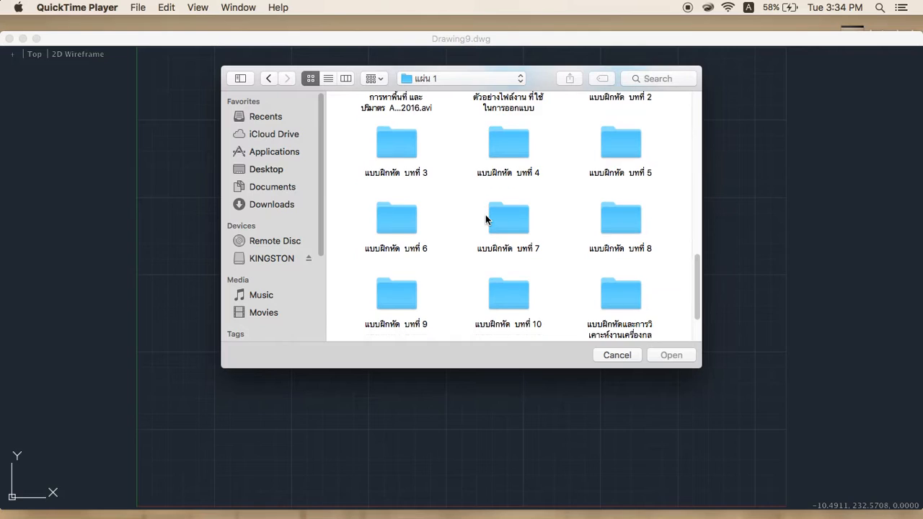
pyautogui.scroll(2, 486, 215)
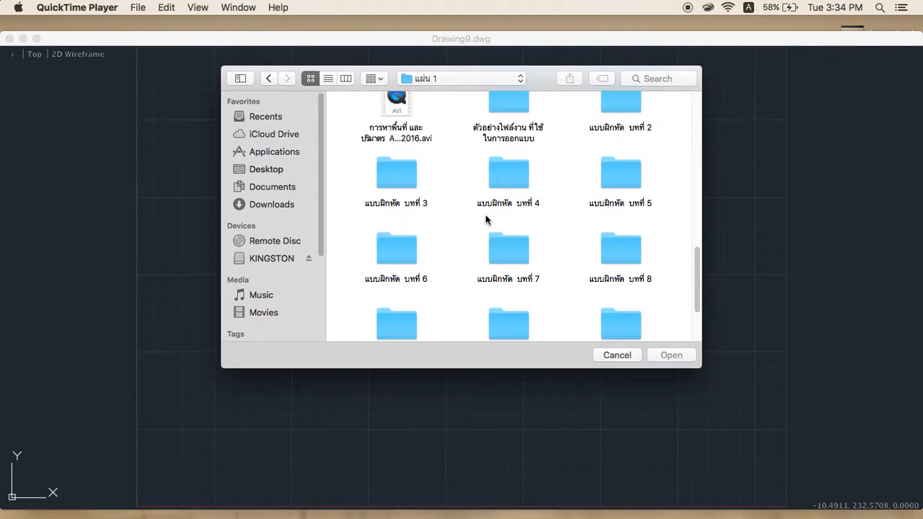
pyautogui.click(511, 185)
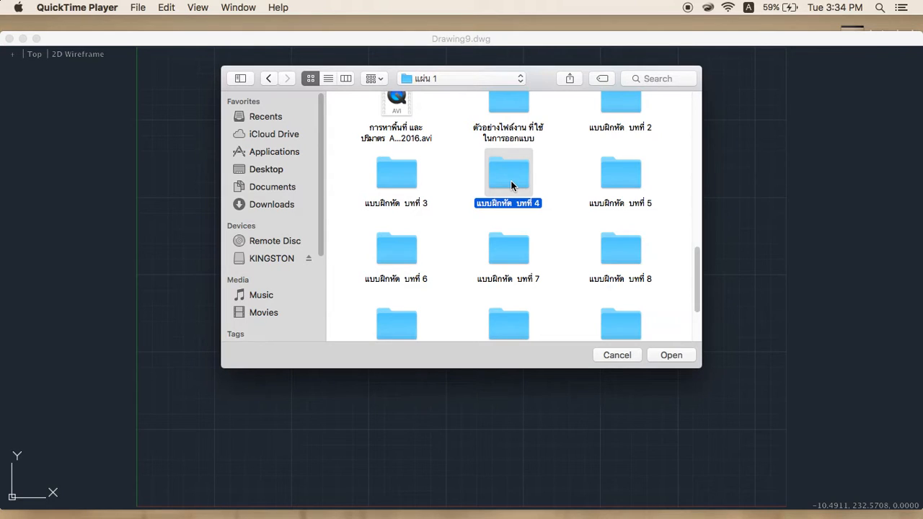
pyautogui.click(669, 356)
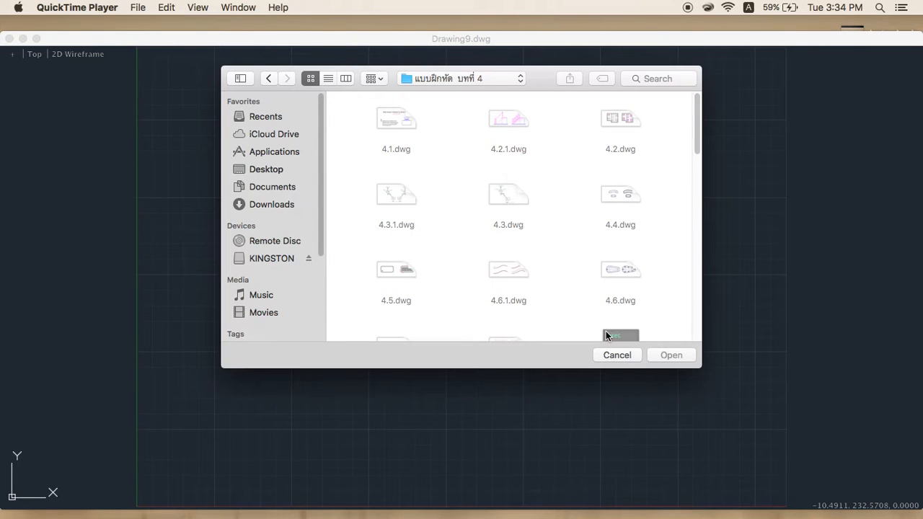
pyautogui.scroll(-3, 606, 334)
pyautogui.scroll(-5, 606, 334)
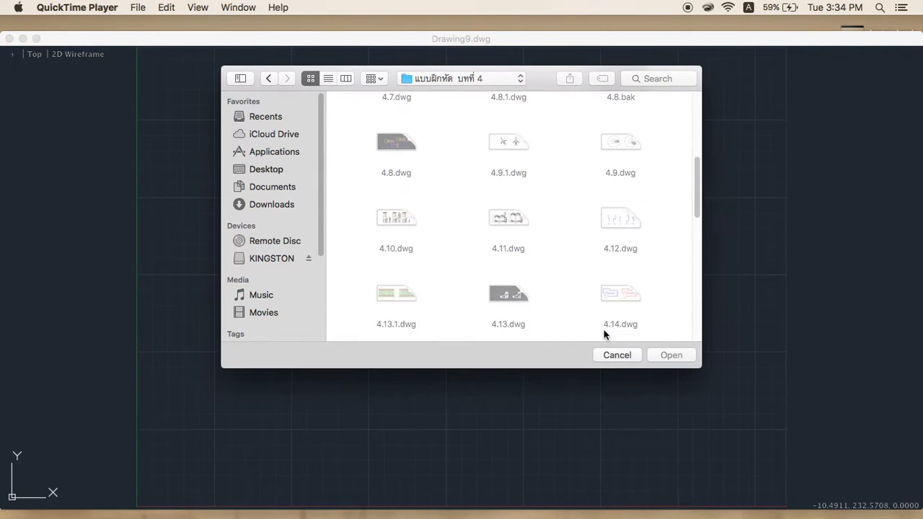
pyautogui.scroll(-1, 605, 333)
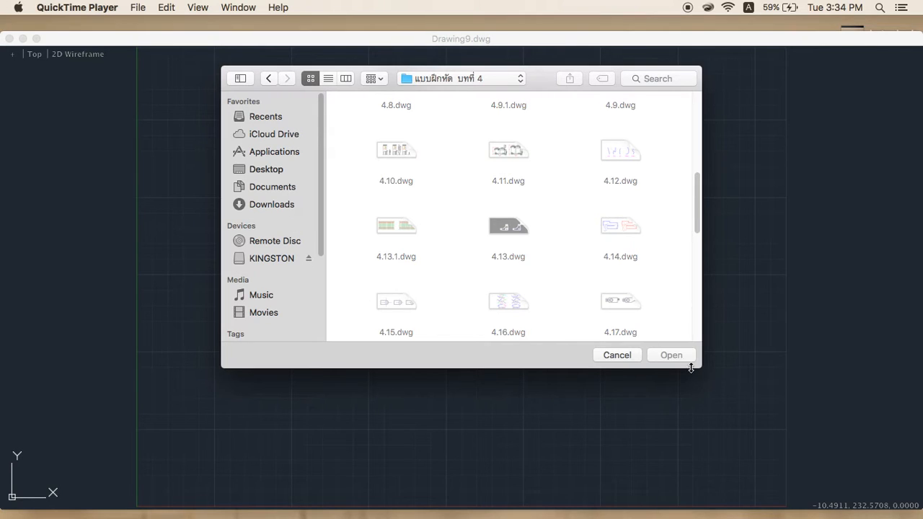
pyautogui.click(619, 355)
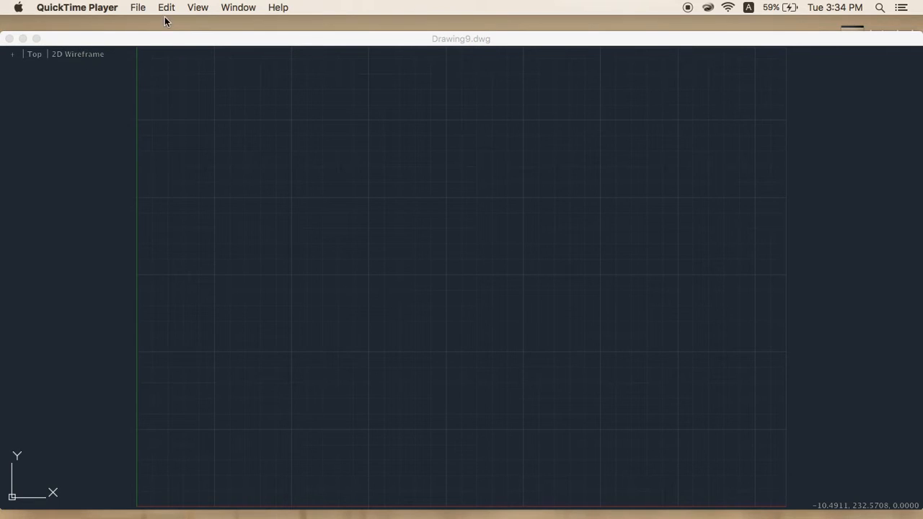
# - Switch to AutoCAD and open the drawing 4.13.dwg from the แบบฝึกหัด บทที่ 4 folder
pyautogui.click(165, 41)
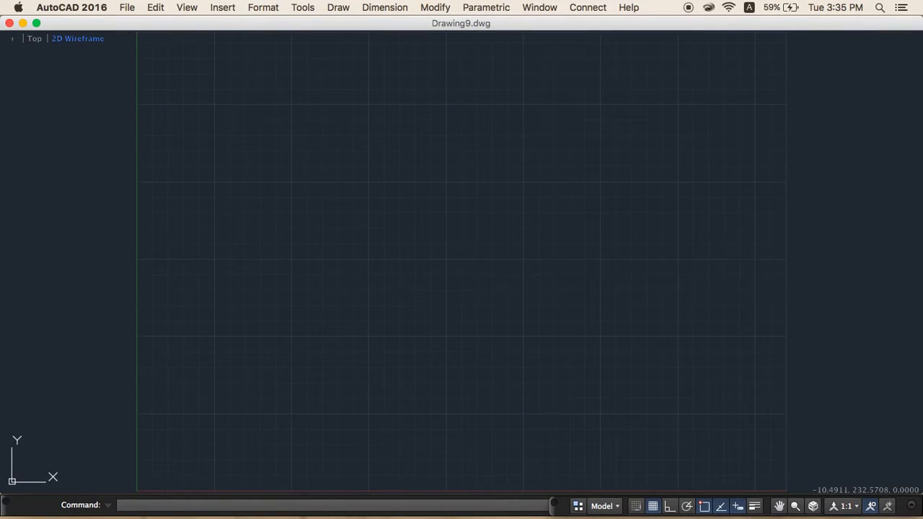
pyautogui.click(128, 8)
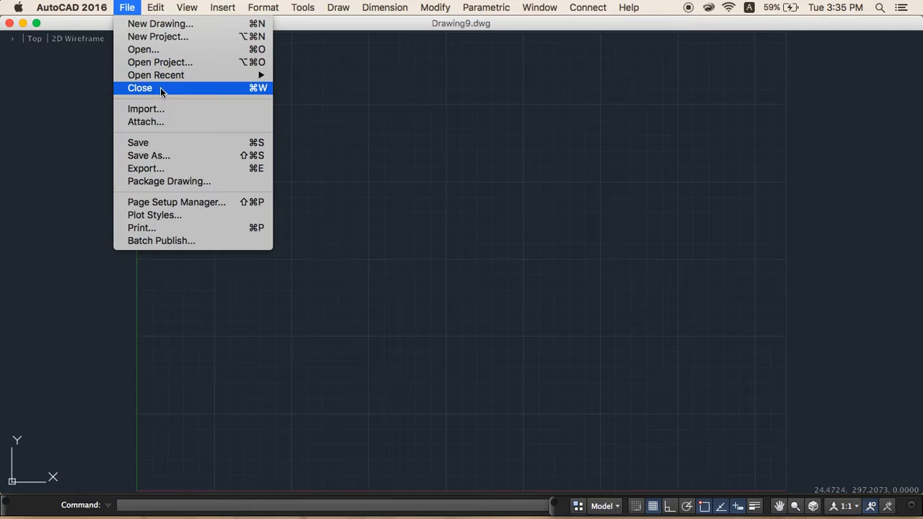
pyautogui.click(143, 50)
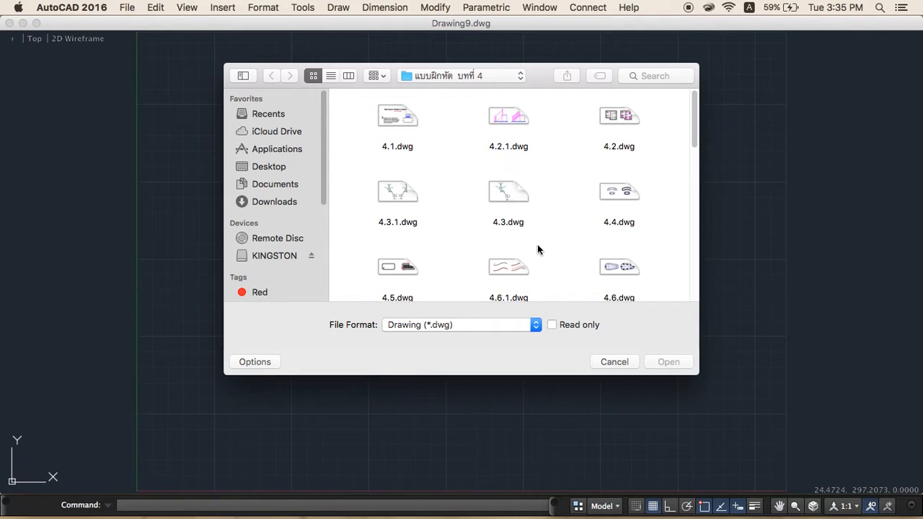
pyautogui.scroll(-3, 534, 245)
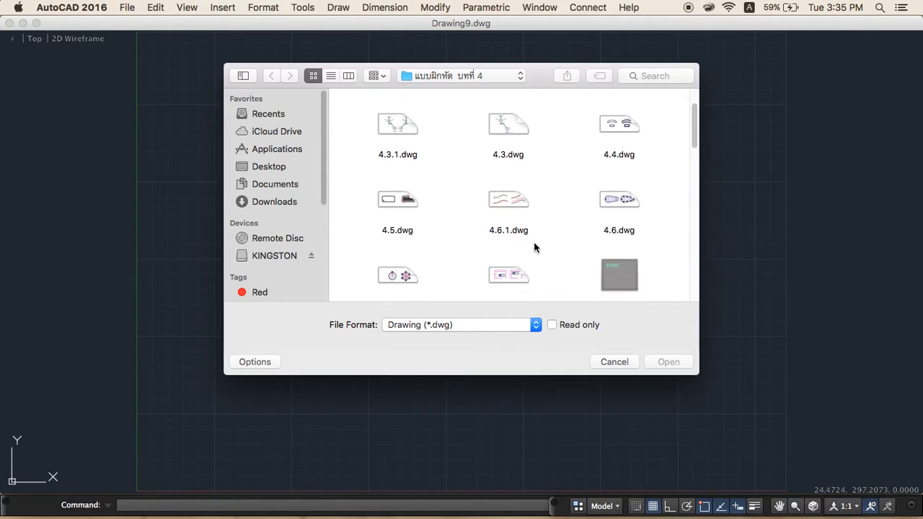
pyautogui.scroll(1, 531, 235)
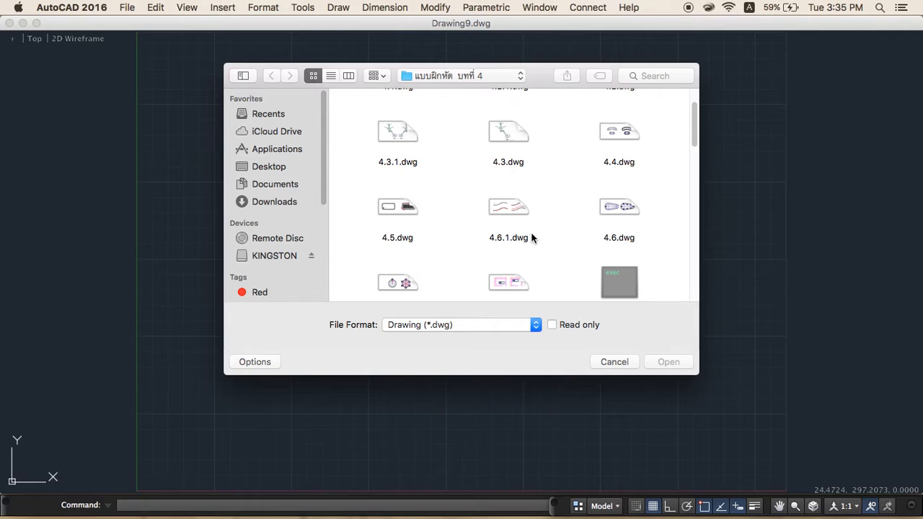
pyautogui.scroll(2, 531, 235)
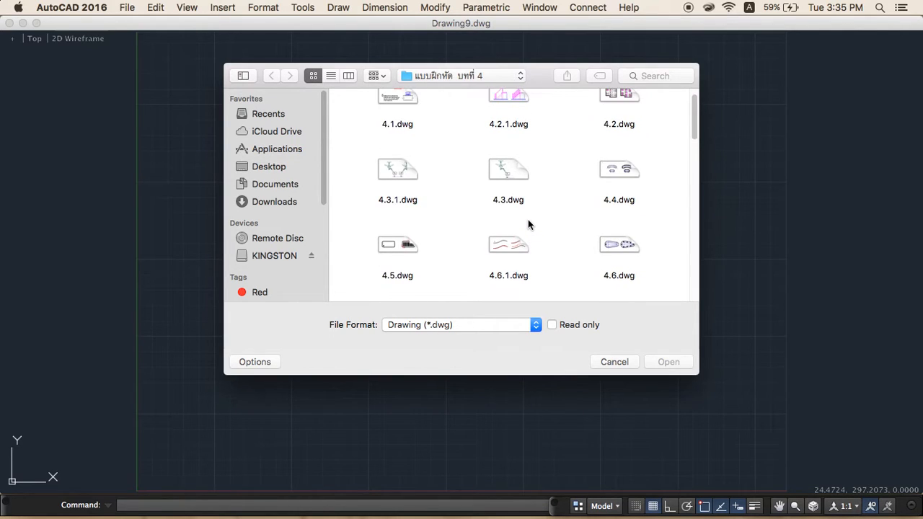
pyautogui.scroll(-5, 528, 229)
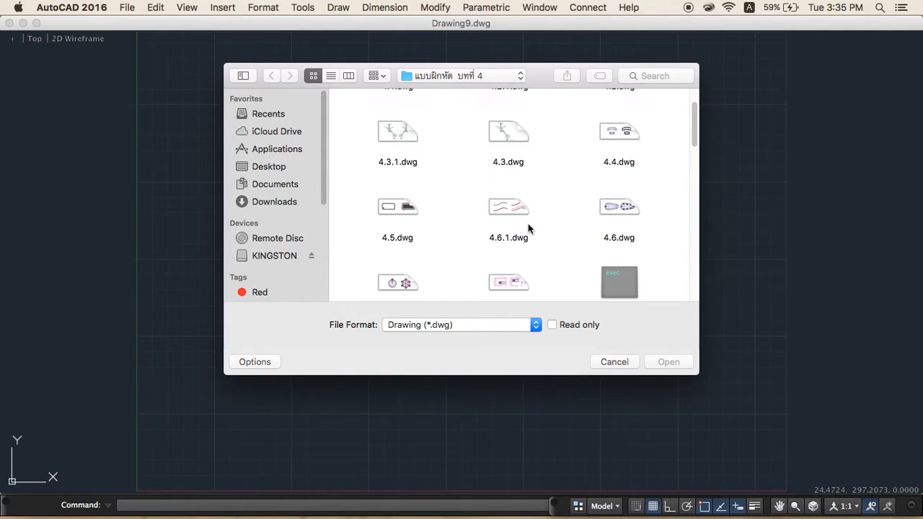
pyautogui.scroll(-4, 528, 229)
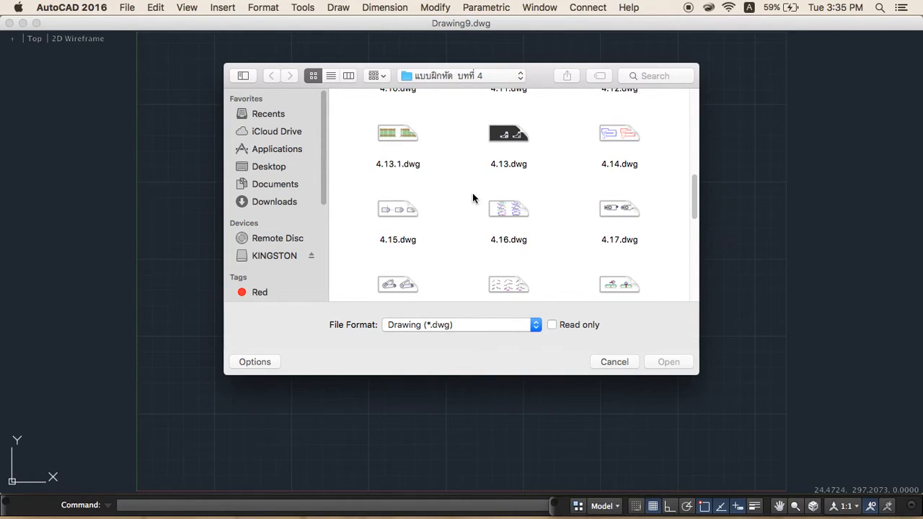
pyautogui.doubleClick(502, 138)
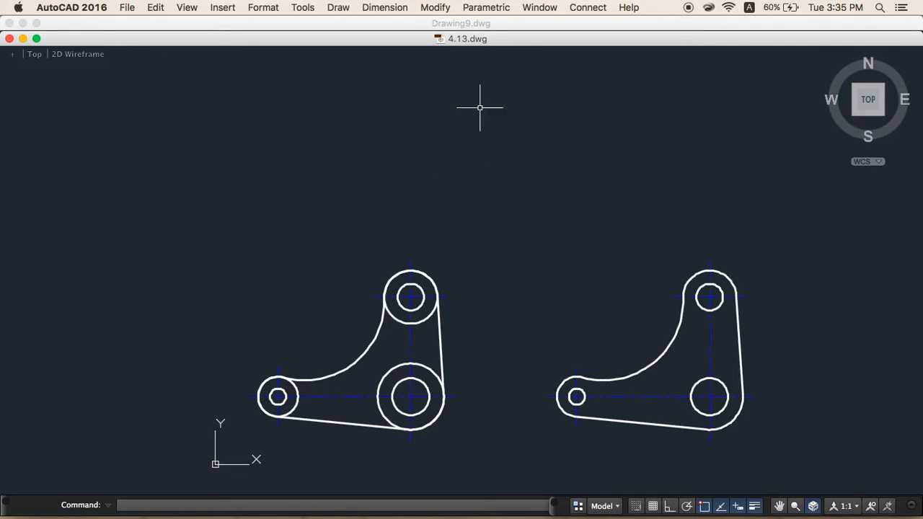
# - Trim away the lower half of the outer circle around the left bracket's upper hole, using all objects as cutting edges
pyautogui.click(435, 9)
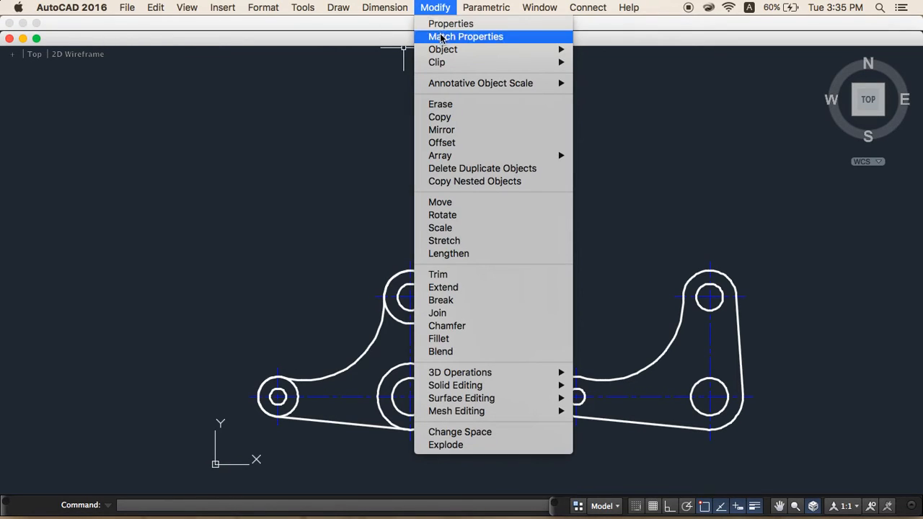
pyautogui.click(432, 275)
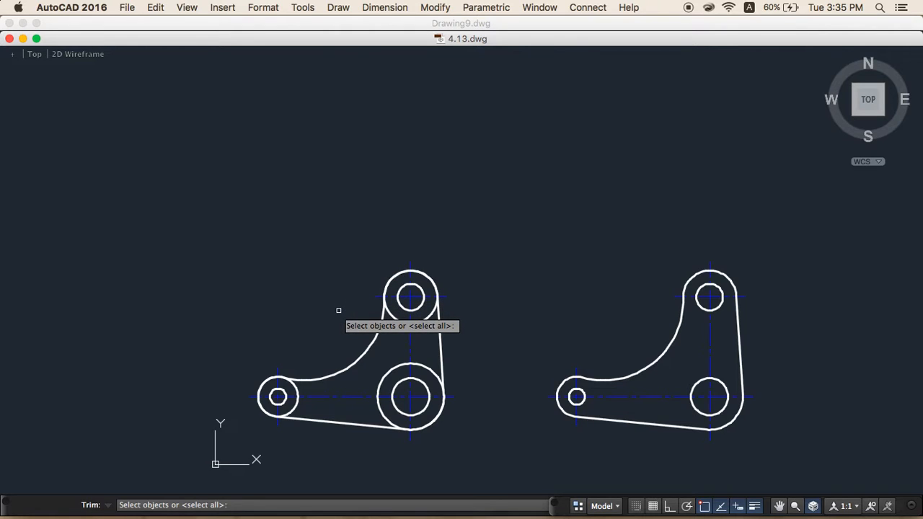
pyautogui.press('Return')
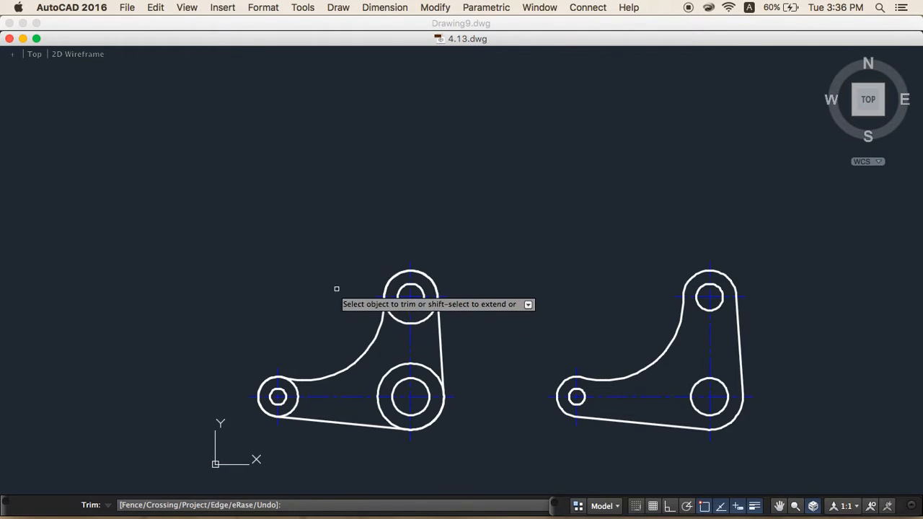
pyautogui.scroll(-2, 335, 290)
pyautogui.scroll(5, 336, 290)
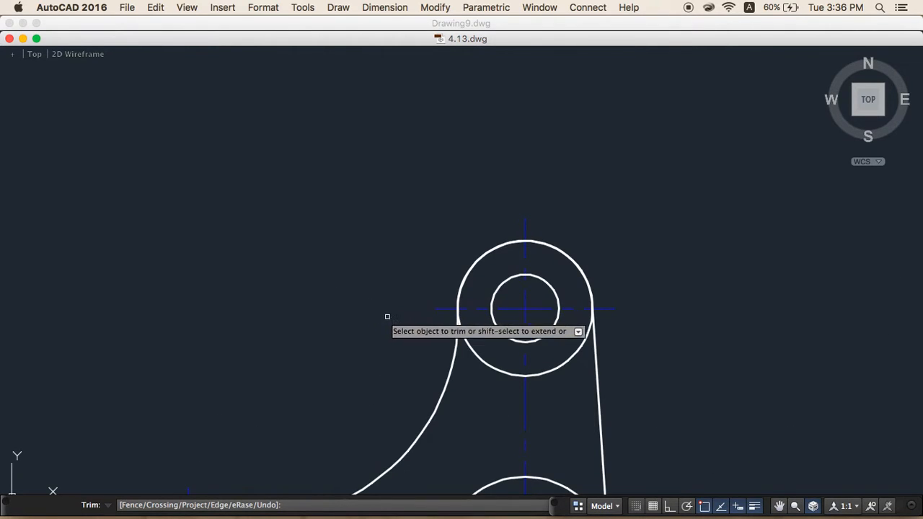
pyautogui.click(584, 342)
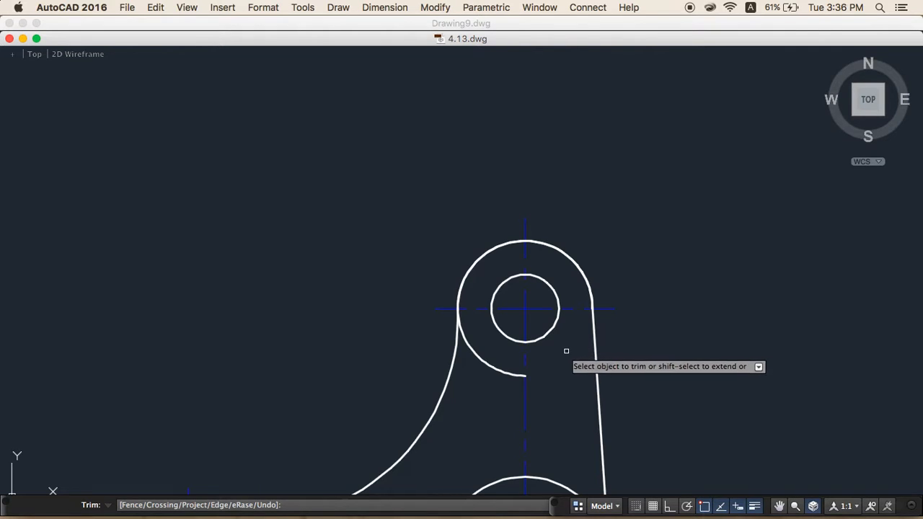
pyautogui.click(472, 350)
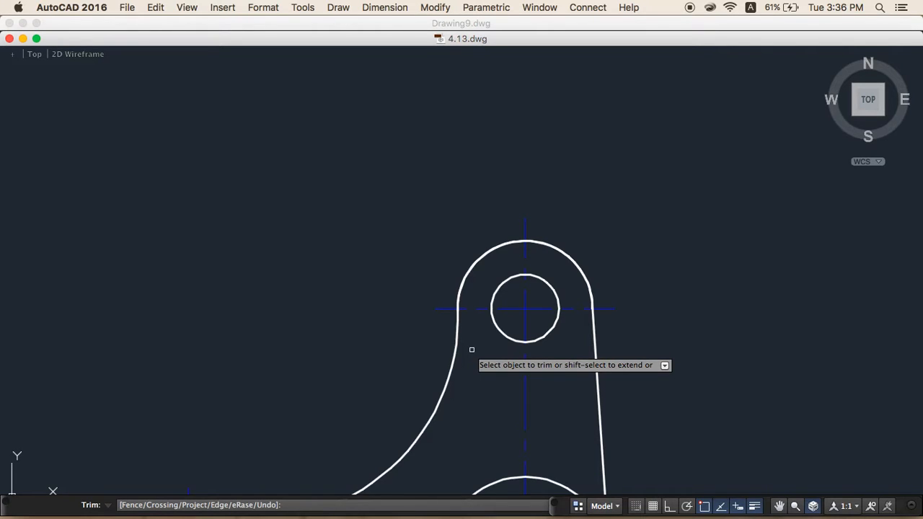
# - Trim the upper and lower-left arcs of the large outer circle inside the left bracket's corner, leaving only the outer corner arc
pyautogui.scroll(2, 493, 353)
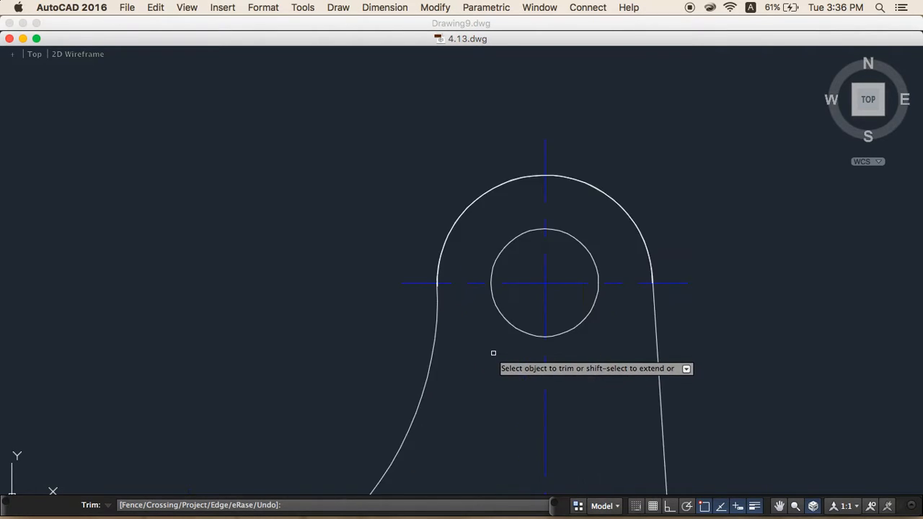
pyautogui.scroll(2, 493, 353)
pyautogui.scroll(-4, 490, 351)
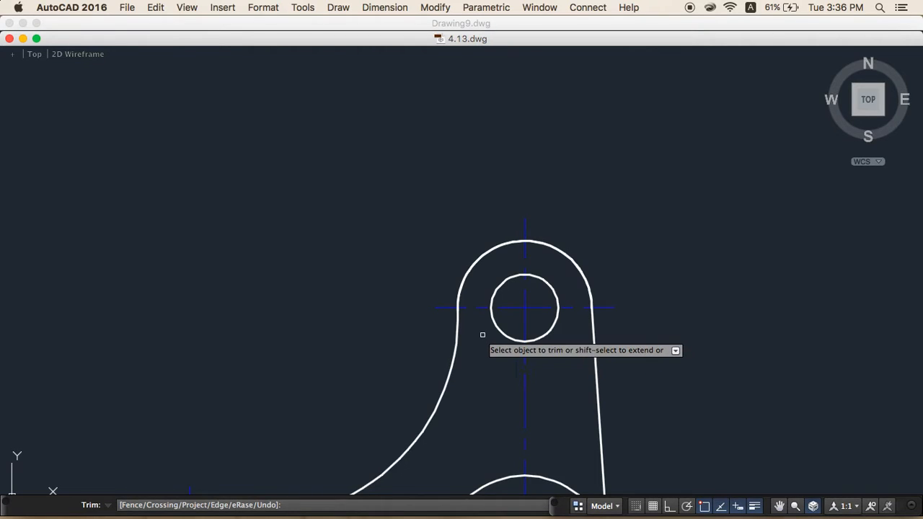
pyautogui.moveTo(483, 335)
pyautogui.mouseDown(button='middle')
pyautogui.moveTo(412, 257)
pyautogui.moveTo(402, 146)
pyautogui.mouseUp(button='middle')
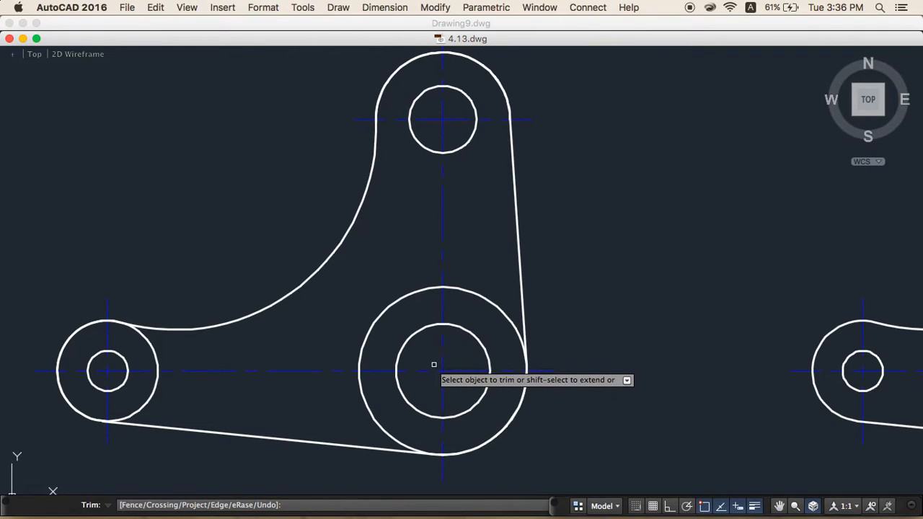
pyautogui.click(477, 295)
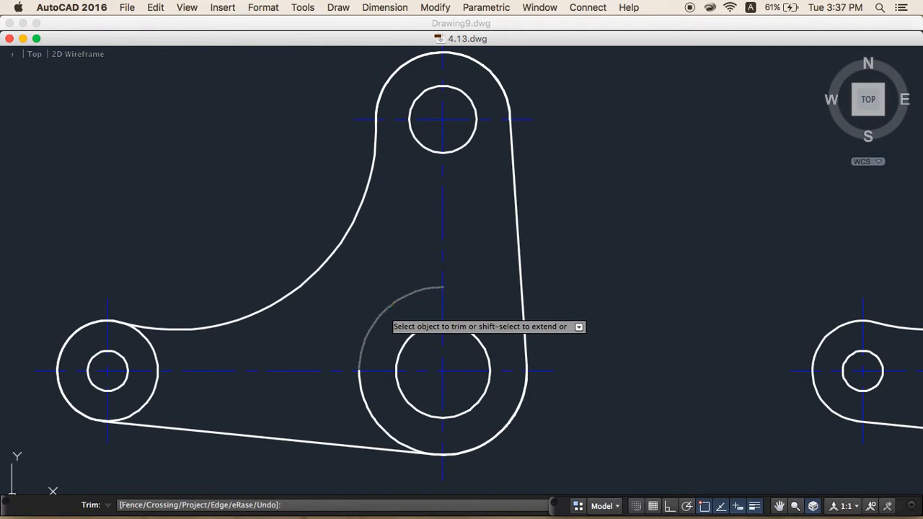
pyautogui.click(386, 309)
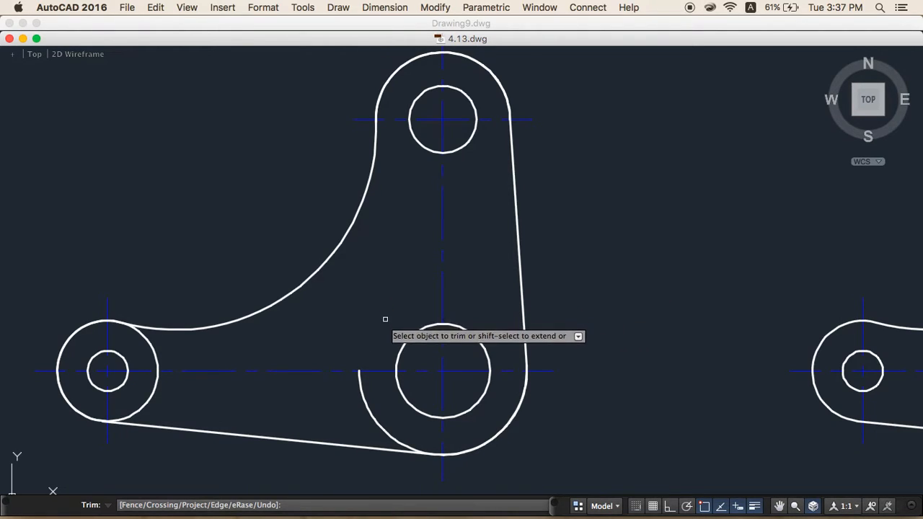
pyautogui.click(362, 393)
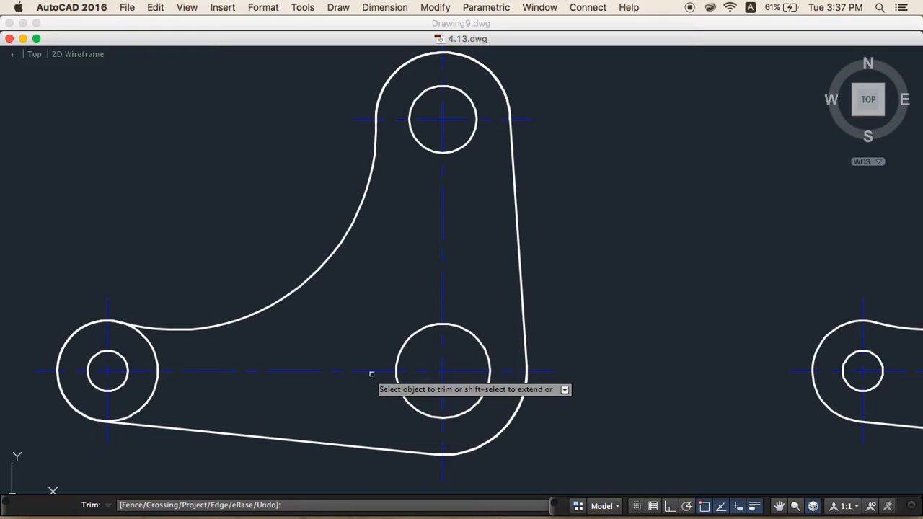
# - Undo the last two trims on the large outer circle around the left bracket's corner hole
pyautogui.write('u')
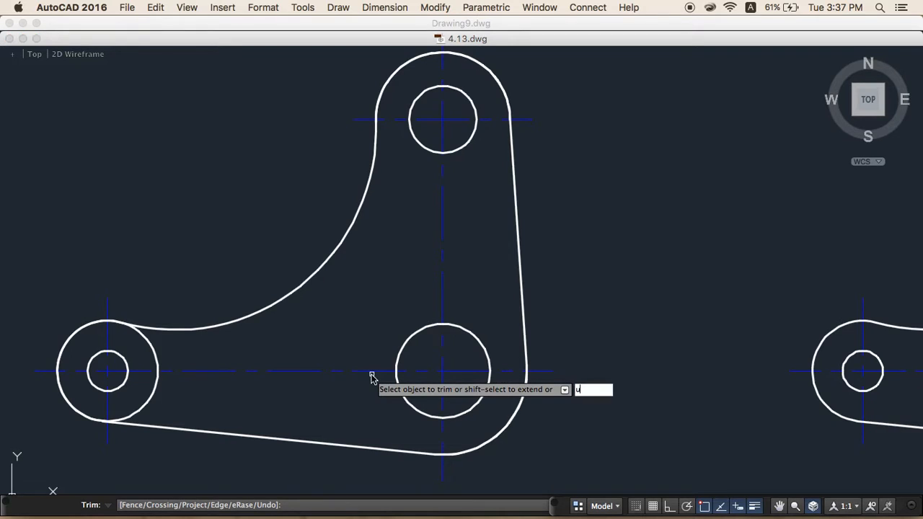
pyautogui.press('Return')
pyautogui.write('u')
pyautogui.press('Return')
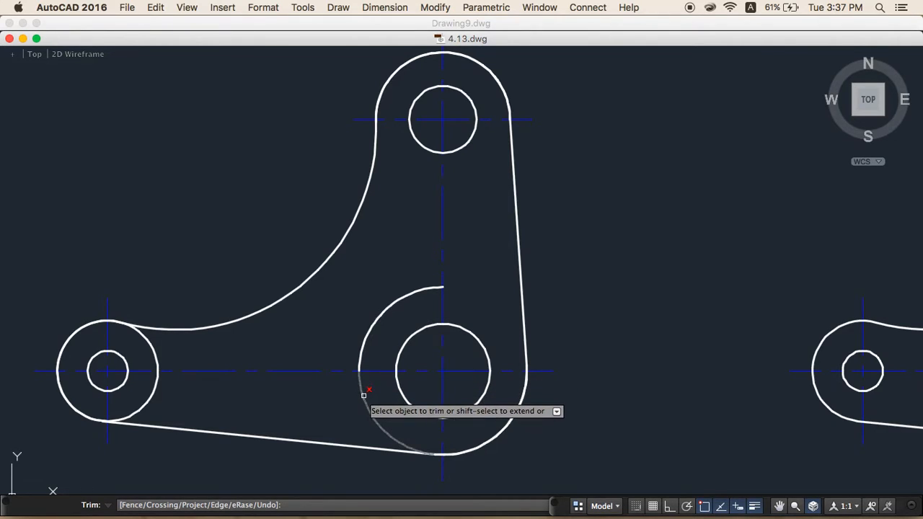
# - Trim the lower-left arc of the large outer circle in the left bracket's corner and delete the detached upper-left arc
pyautogui.click(363, 395)
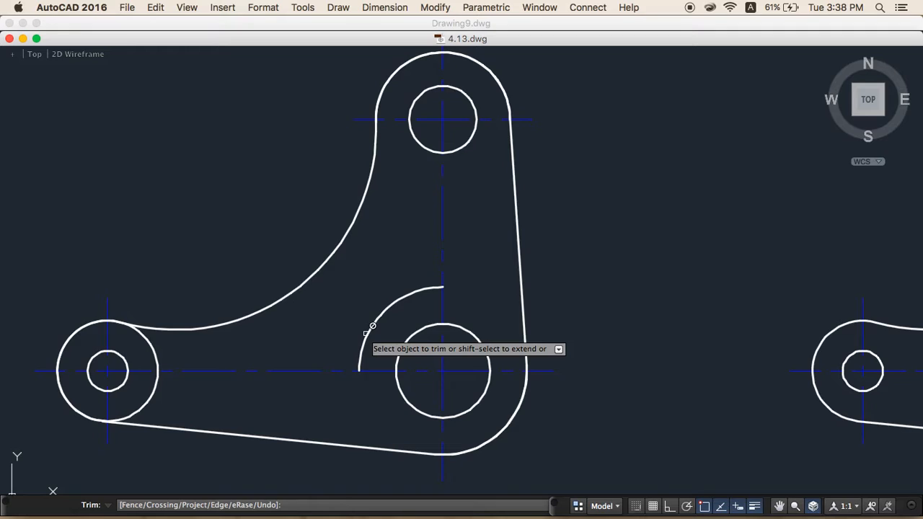
pyautogui.press('Return')
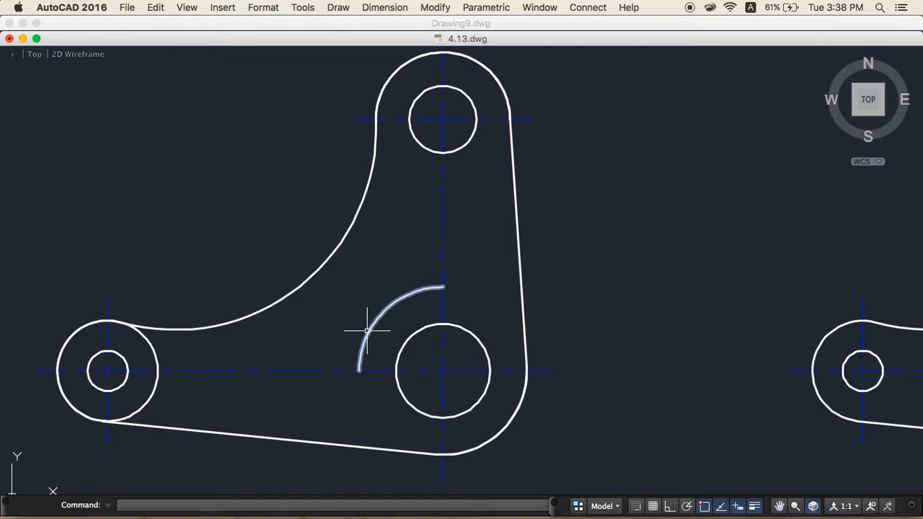
pyautogui.click(367, 330)
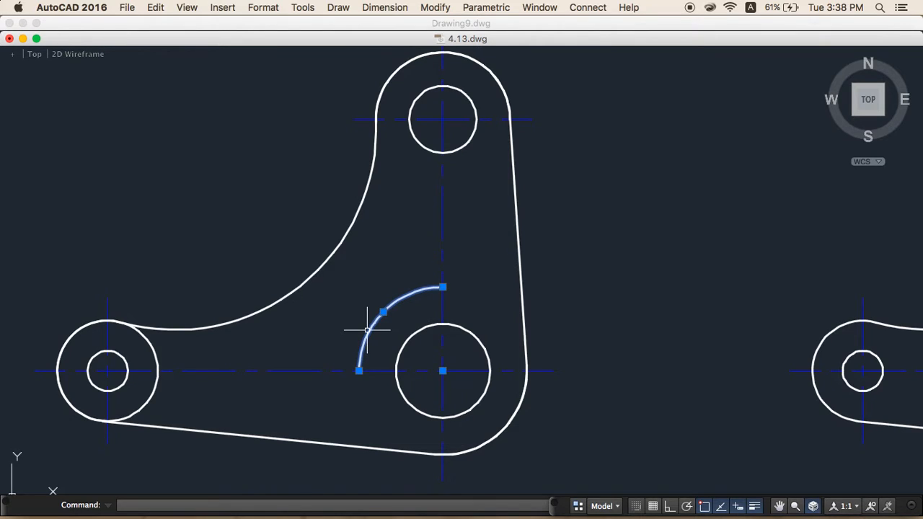
pyautogui.press('Delete')
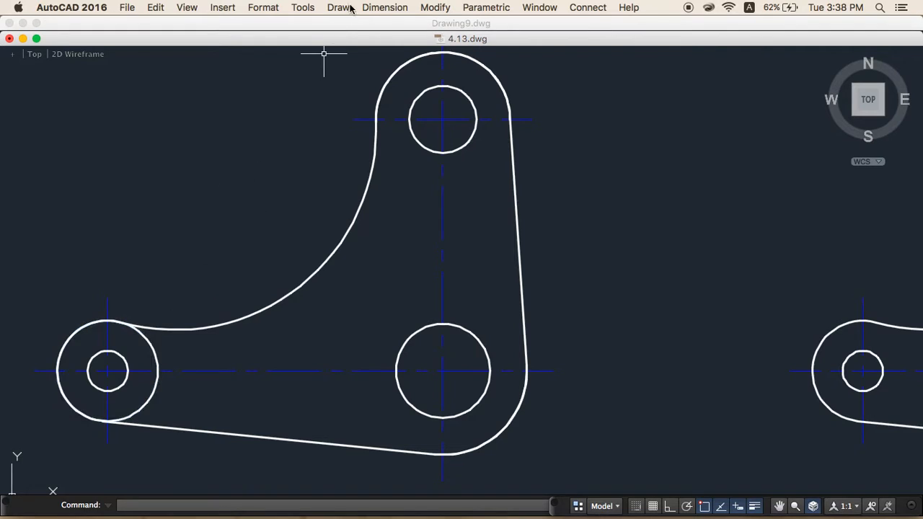
# - Trim both inner arcs of the outer circle around the left bracket's small lower-left hole, using all objects as cutting edges
pyautogui.click(425, 9)
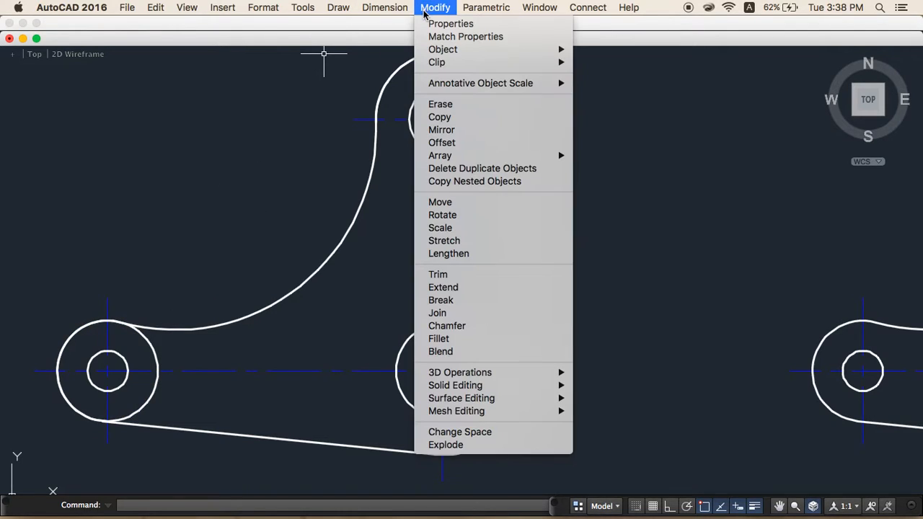
pyautogui.click(438, 275)
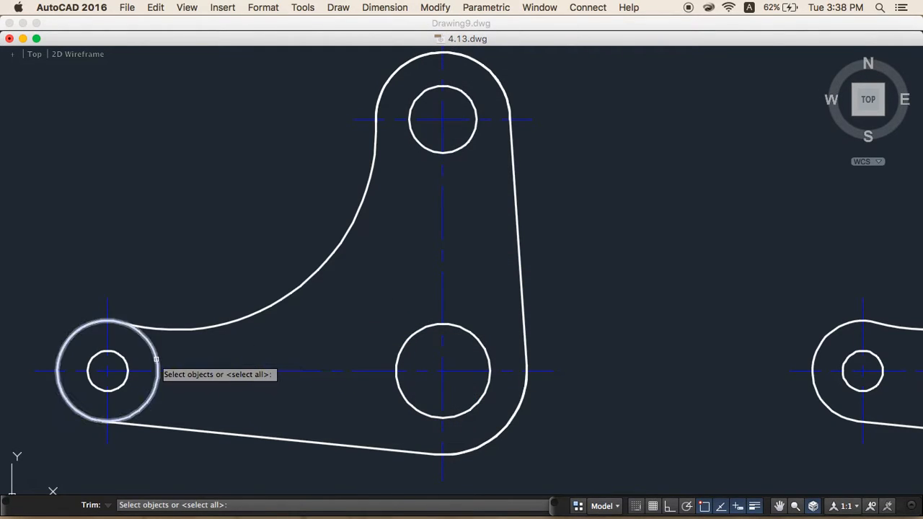
pyautogui.press('Return')
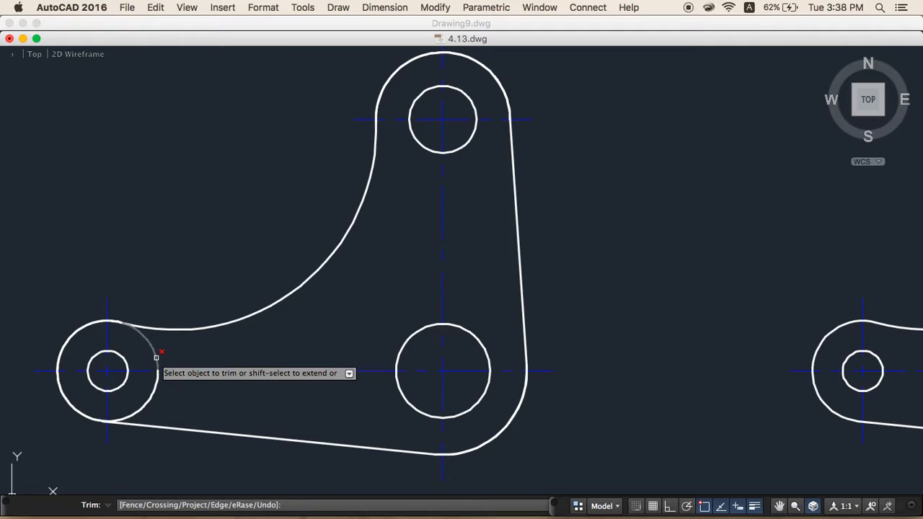
pyautogui.click(156, 356)
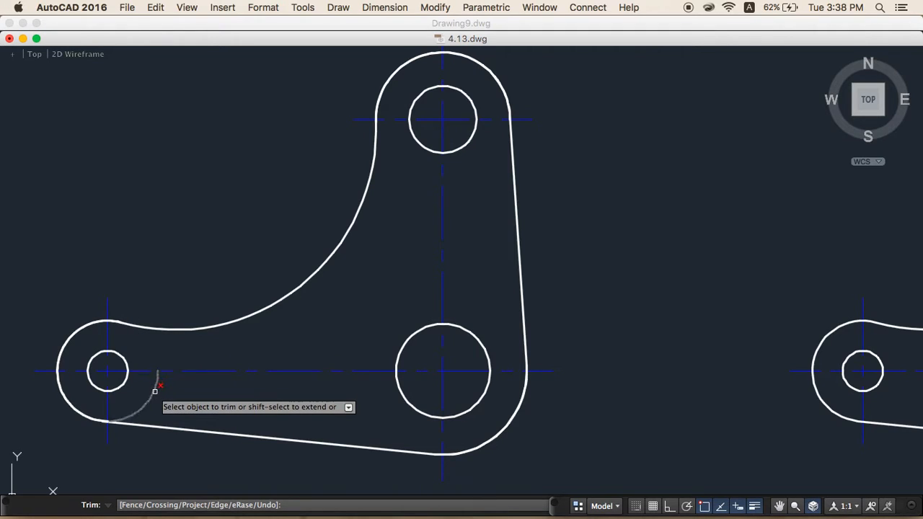
pyautogui.click(154, 390)
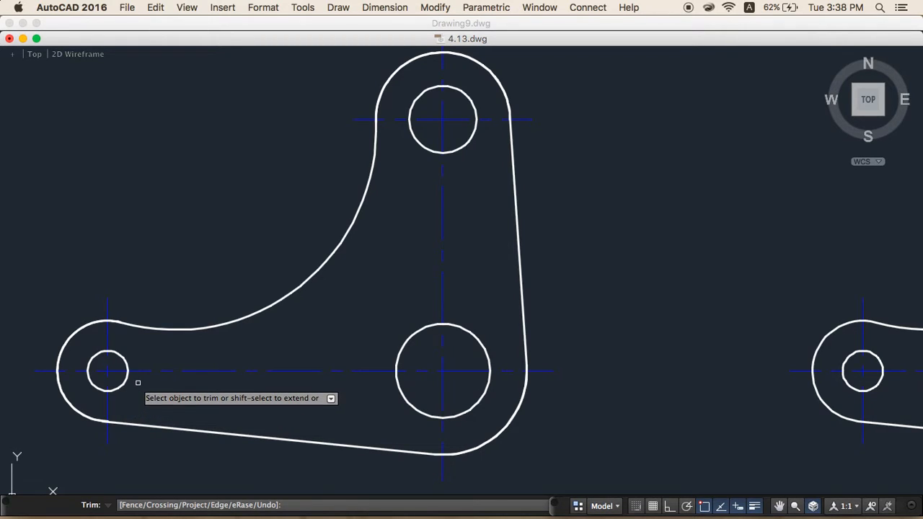
pyautogui.scroll(-2, 138, 382)
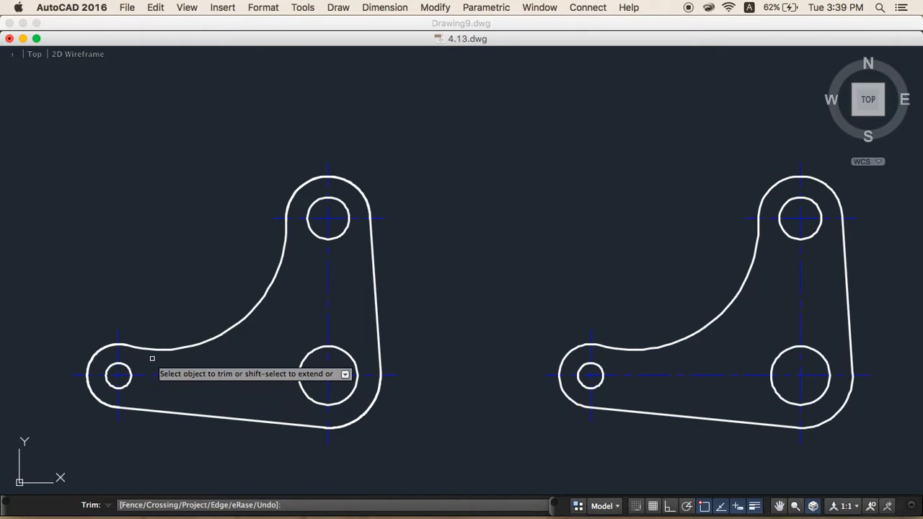
pyautogui.press('Escape')
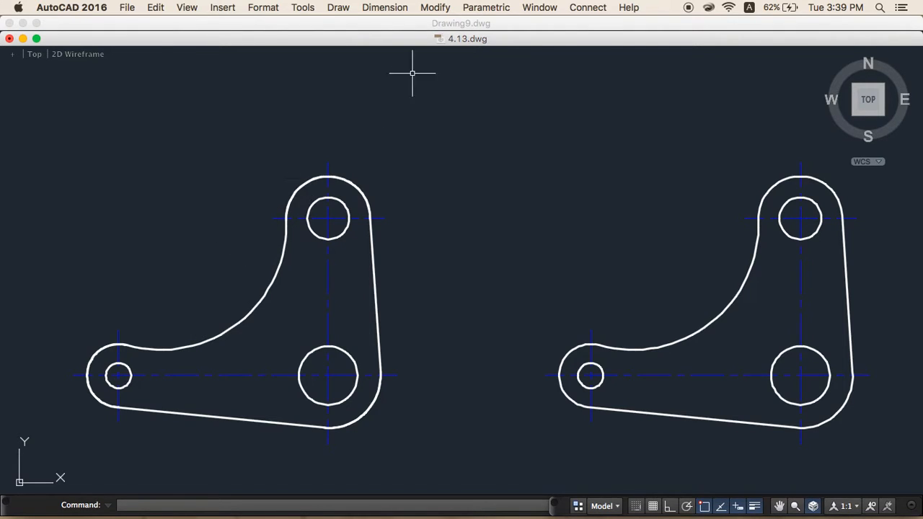
# - Close the drawing 4.13.dwg
pyautogui.click(434, 8)
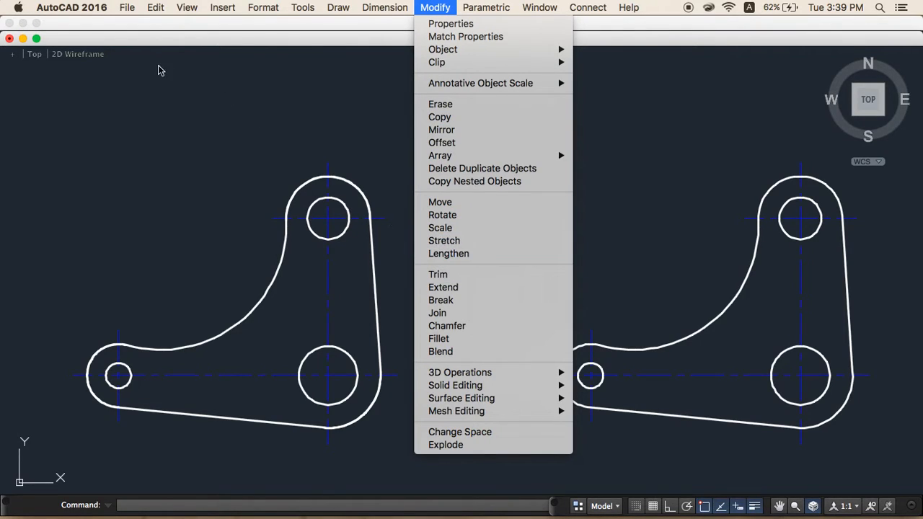
pyautogui.click(128, 137)
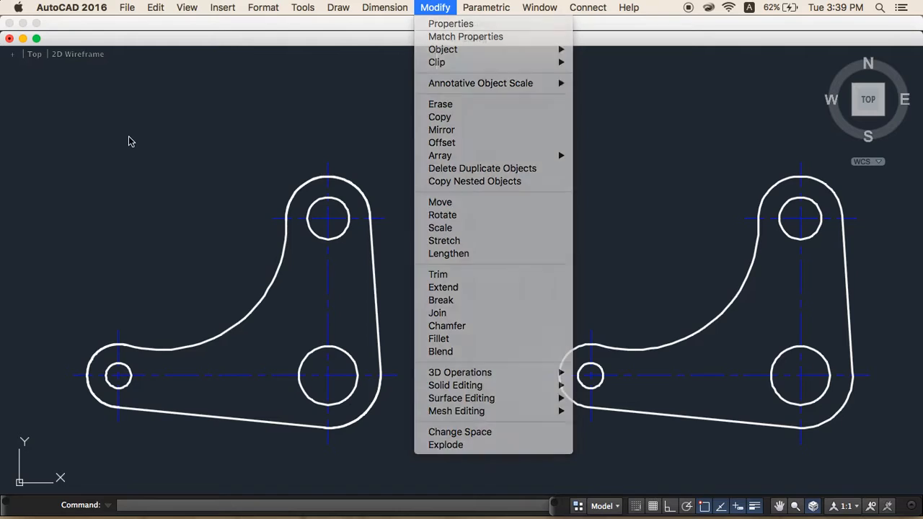
pyautogui.click(9, 39)
pyautogui.click(405, 198)
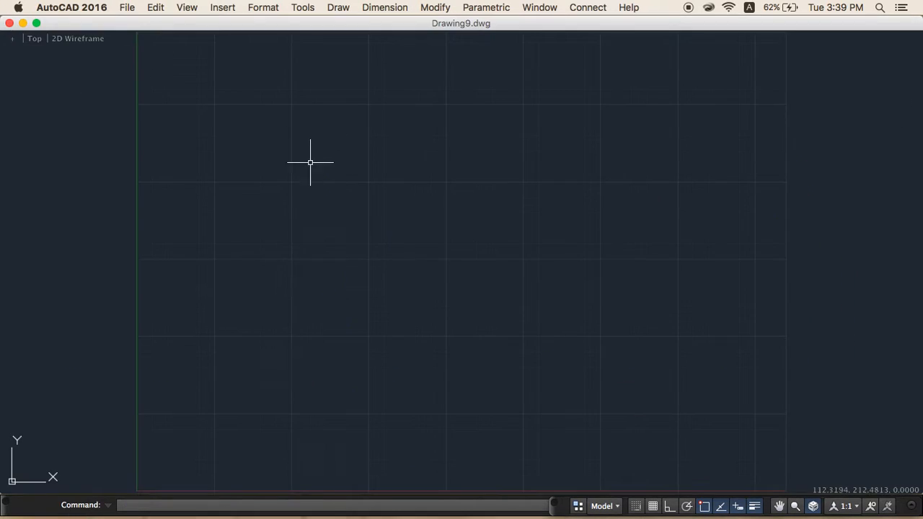
# - Open the drawing 4.14.dwg from the แบบฝึกหัด บทที่ 4 folder
pyautogui.click(129, 7)
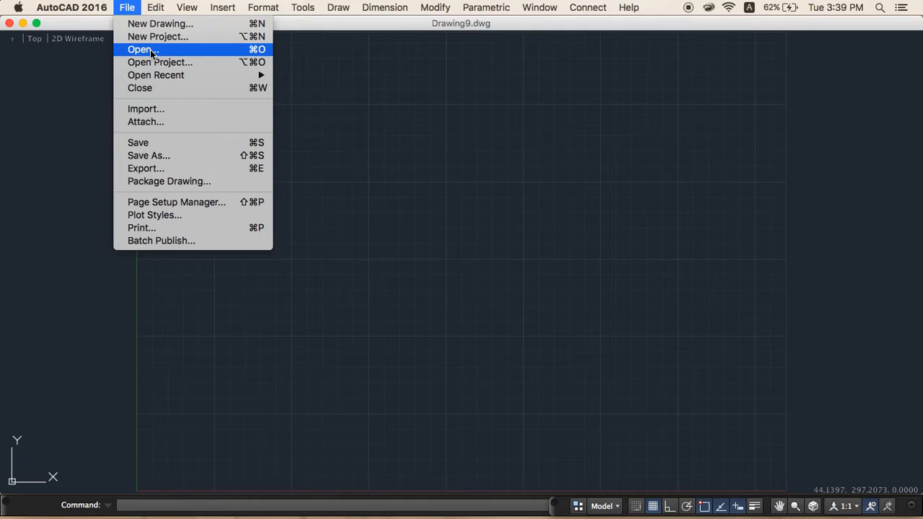
pyautogui.click(150, 50)
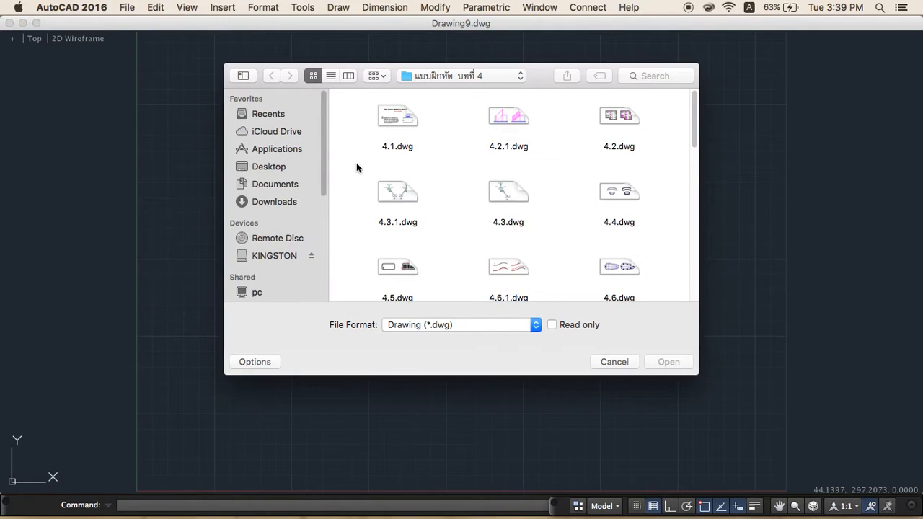
pyautogui.scroll(-3, 455, 242)
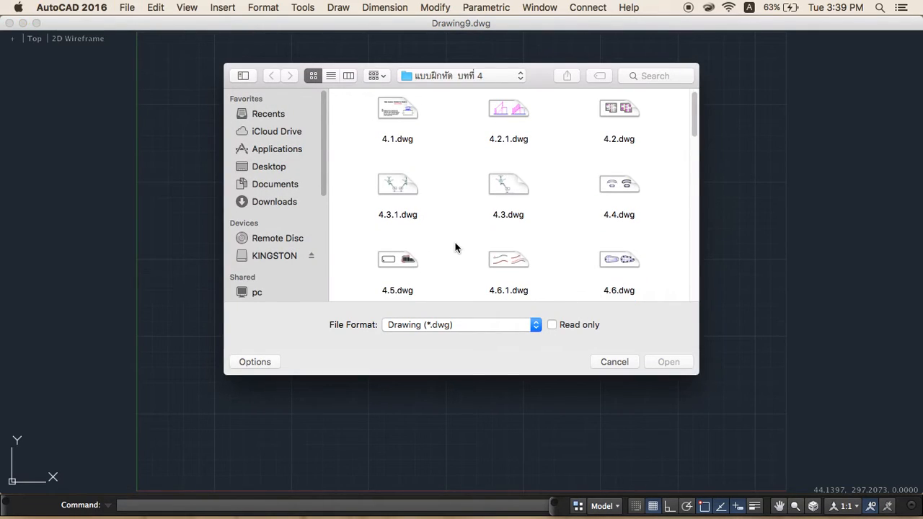
pyautogui.scroll(-3, 458, 239)
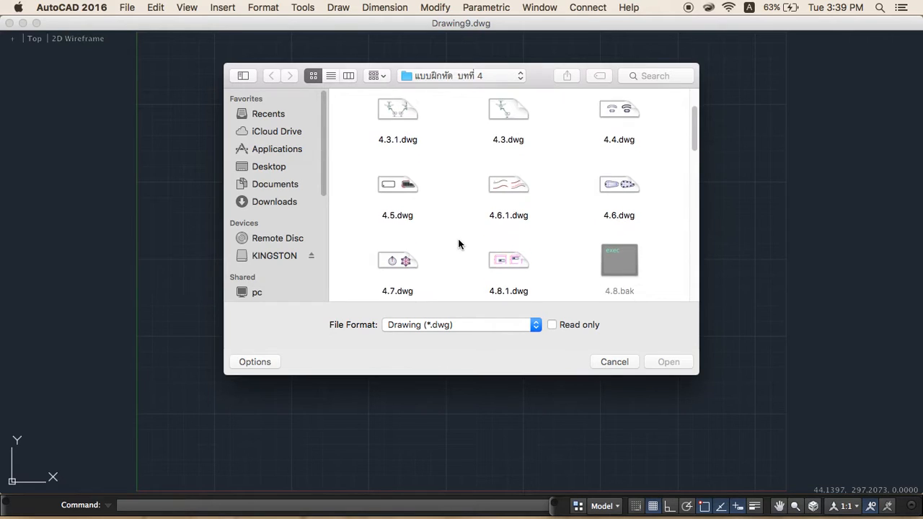
pyautogui.scroll(-6, 459, 242)
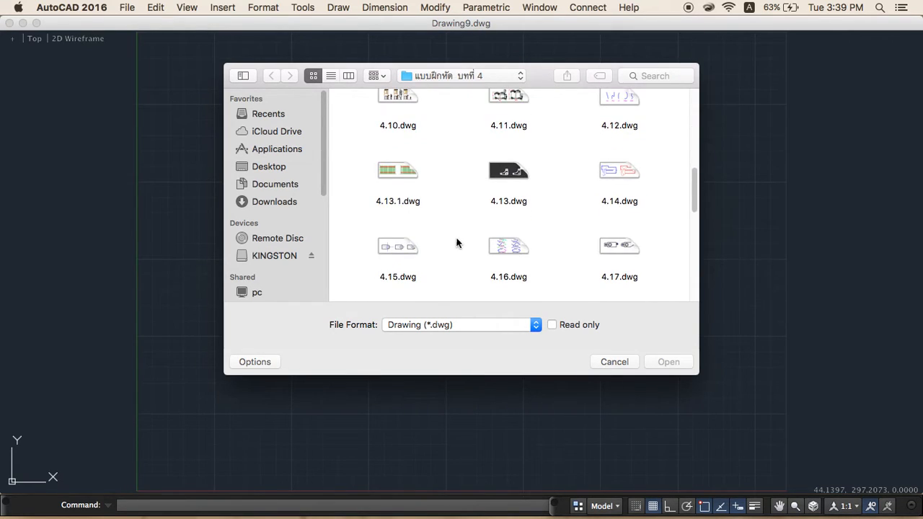
pyautogui.doubleClick(607, 171)
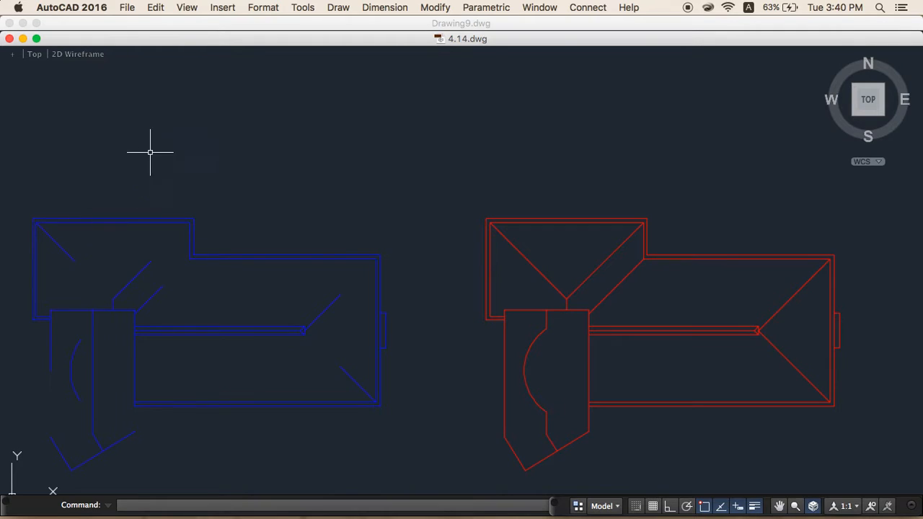
# - Extend the blue plan's two upper-wing diagonals to the upper-right corner and the central junction, using all objects as boundaries
pyautogui.click(429, 7)
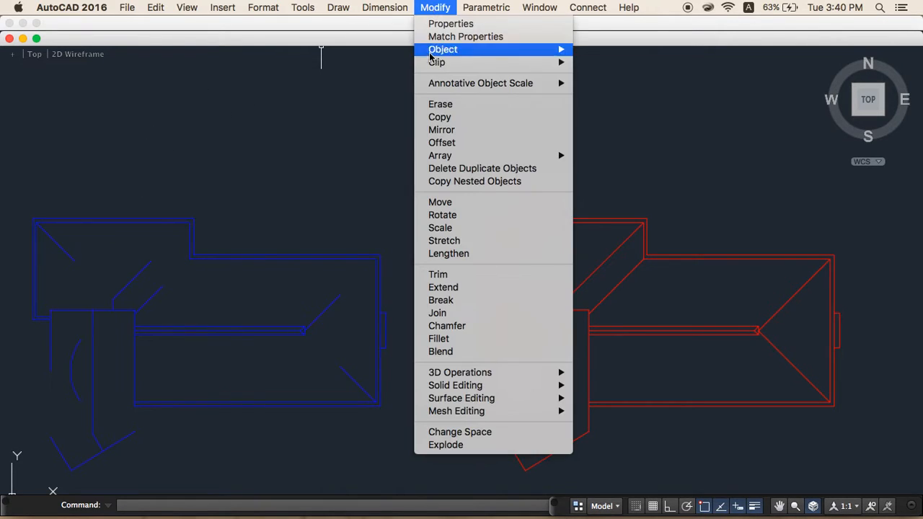
pyautogui.click(436, 288)
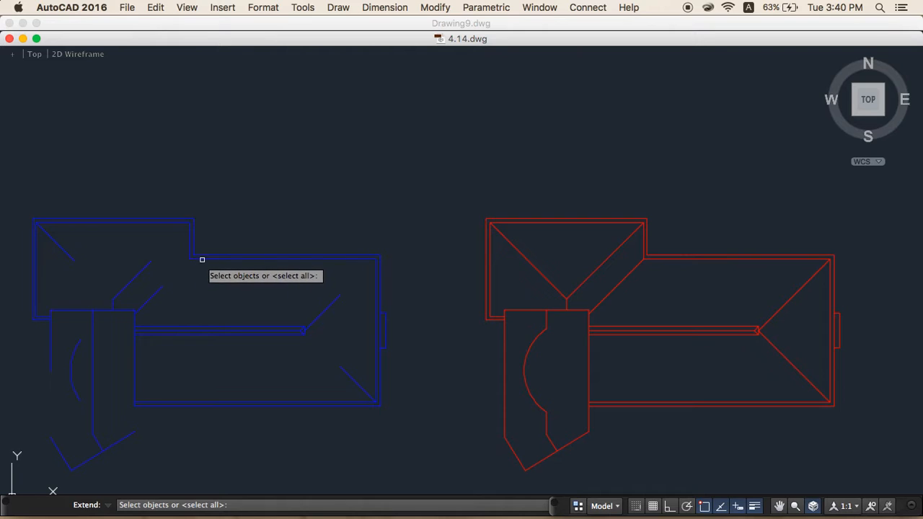
pyautogui.press('Return')
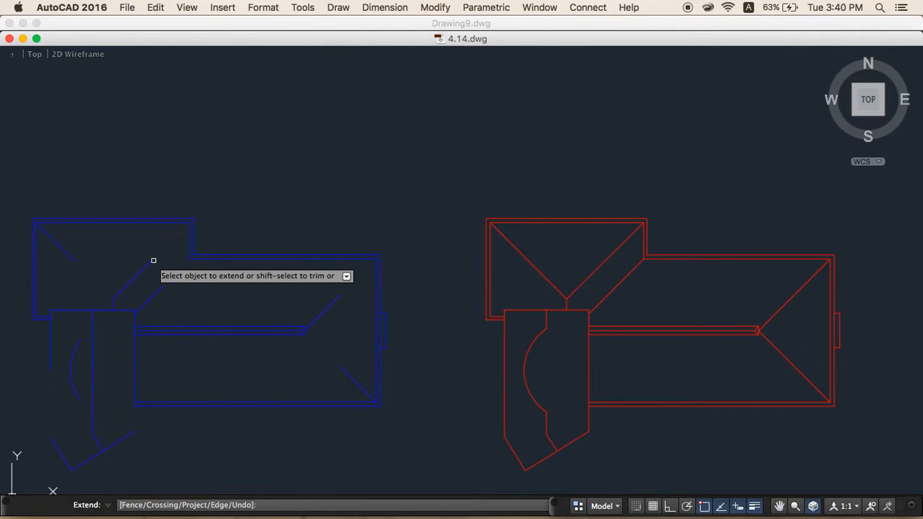
pyautogui.click(154, 259)
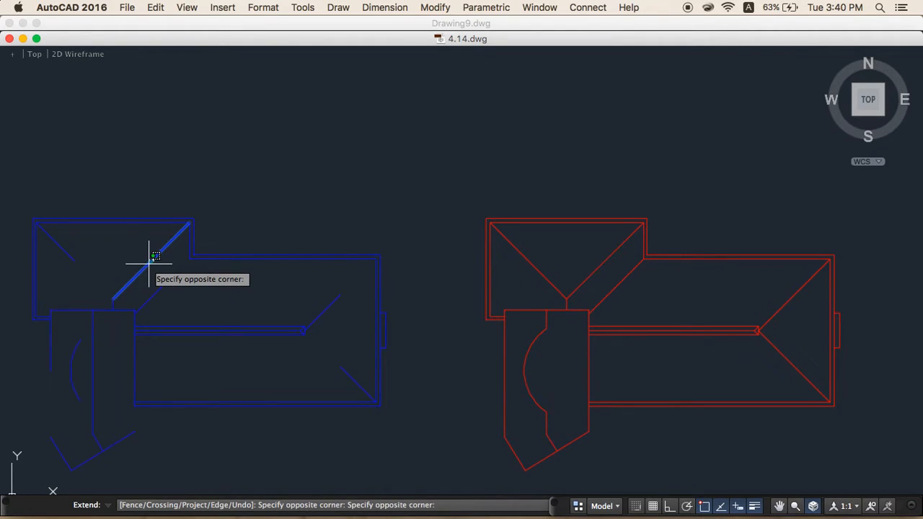
pyautogui.click(149, 264)
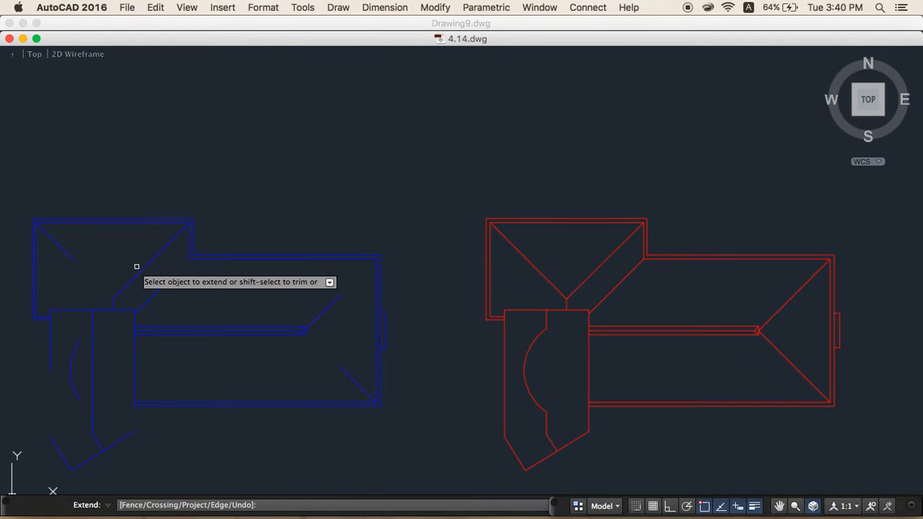
pyautogui.click(65, 252)
pyautogui.click(71, 257)
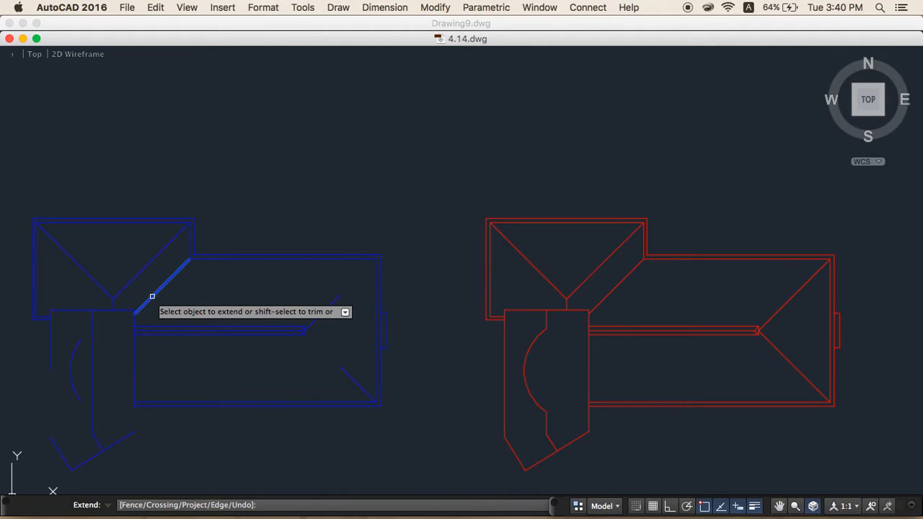
# - Extend the blue plan's short diagonal to the inner corner and the right wing's two diagonals to the outer corner and ridge end
pyautogui.click(153, 297)
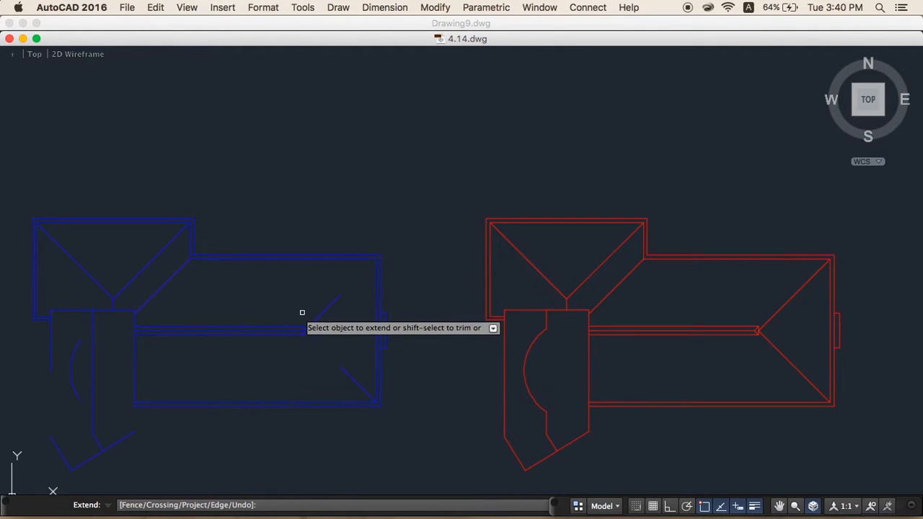
pyautogui.click(324, 312)
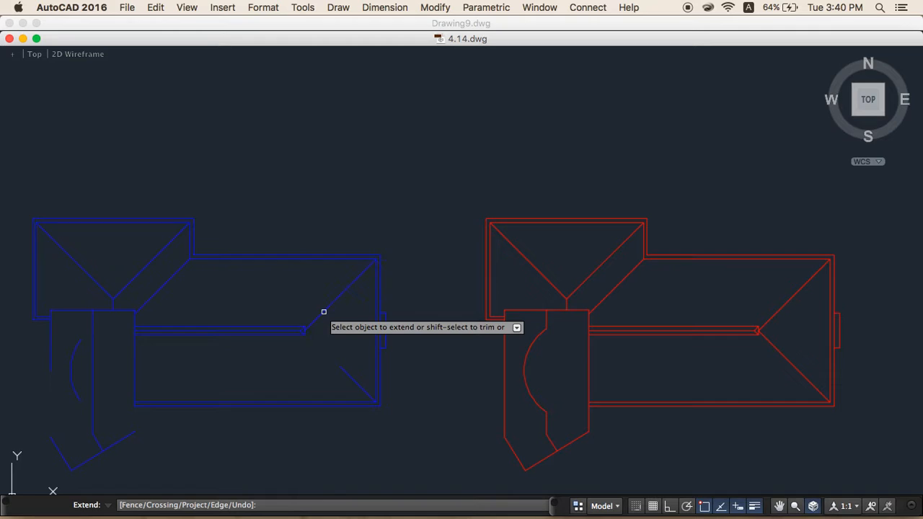
pyautogui.click(336, 368)
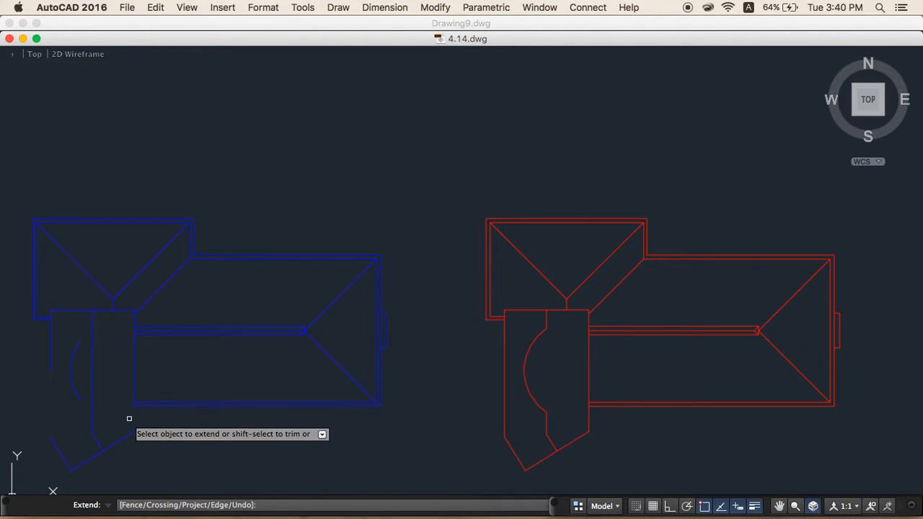
# - Extend the blue lower wing's right and left vertical edges to the slanted lines and both arc ends to the middle vertical line
pyautogui.click(137, 380)
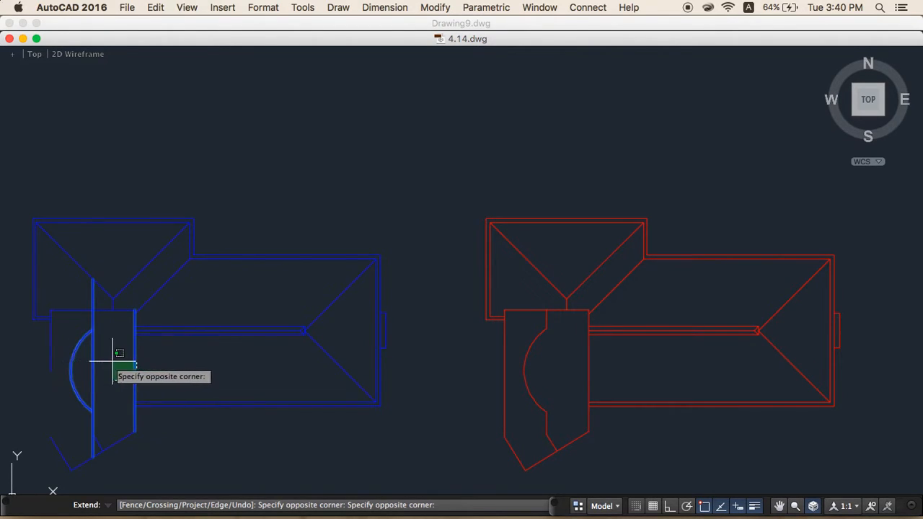
pyautogui.click(144, 358)
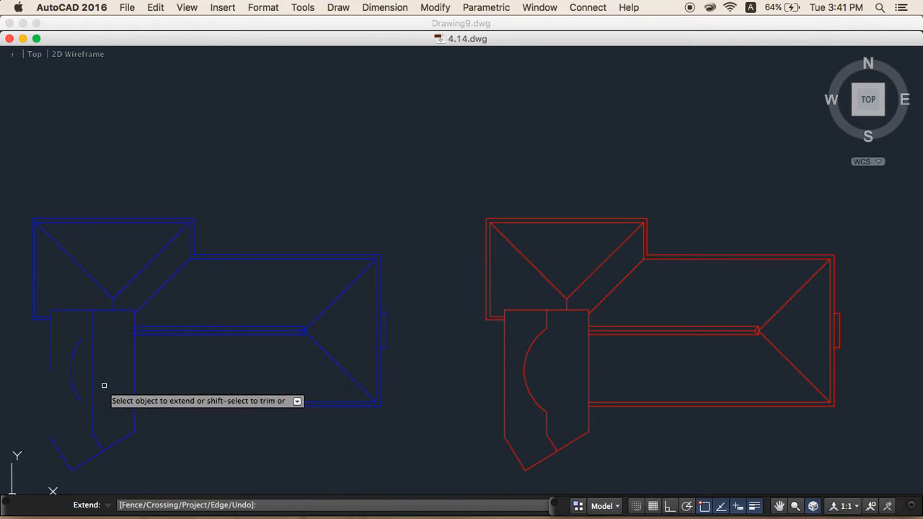
pyautogui.click(73, 358)
pyautogui.click(74, 383)
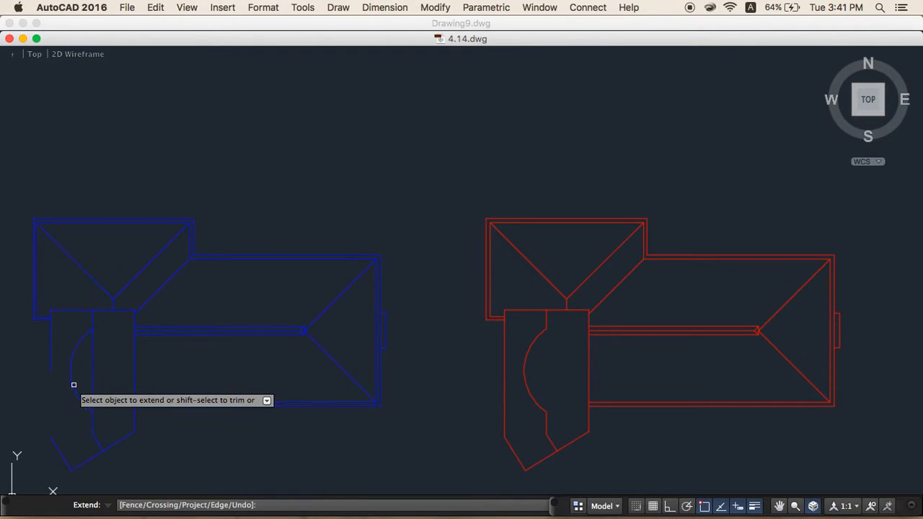
pyautogui.click(48, 362)
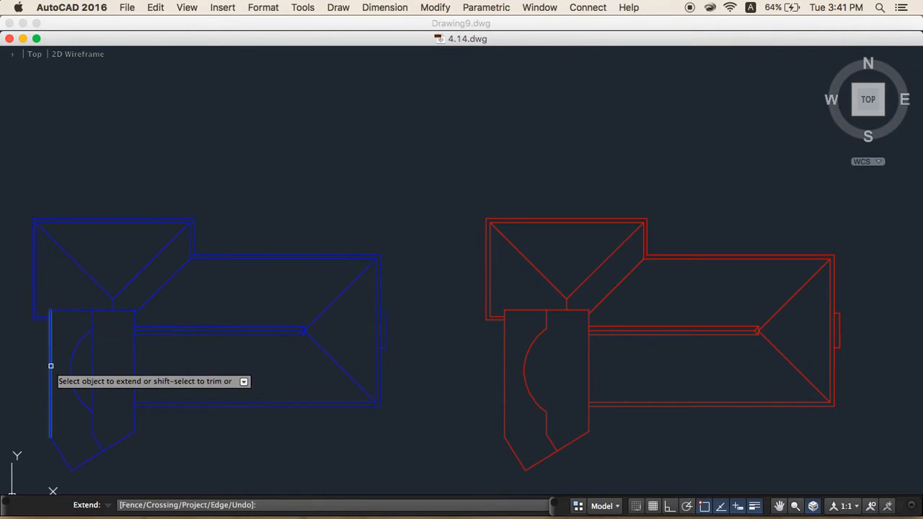
# - Trim the blue lower wing's middle vertical line between the two arc ends, and close 4.14.dwg without saving
pyautogui.click(48, 362)
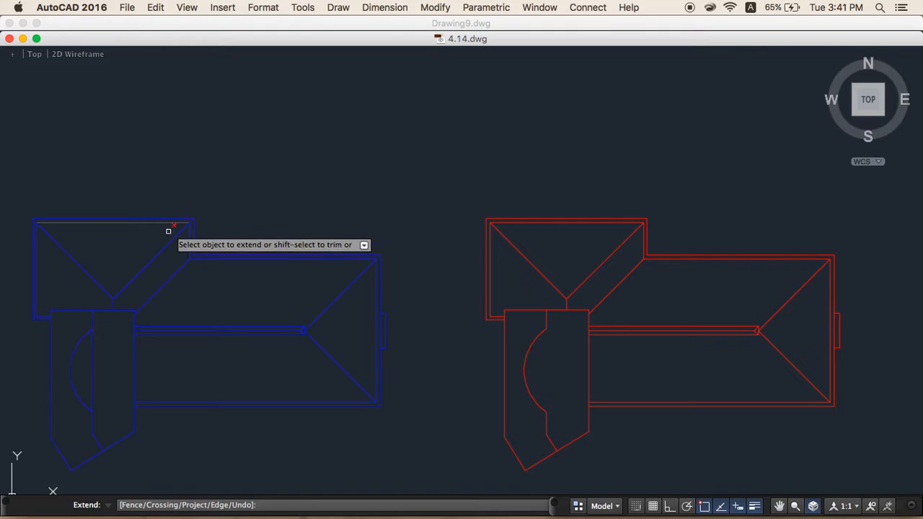
pyautogui.keyDown('shift'); pyautogui.click(93, 358); pyautogui.keyUp('shift')
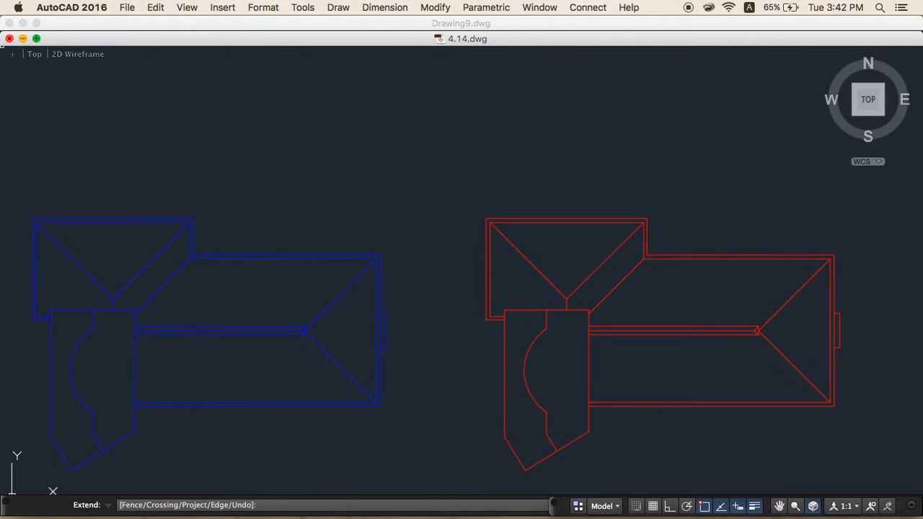
pyautogui.click(9, 39)
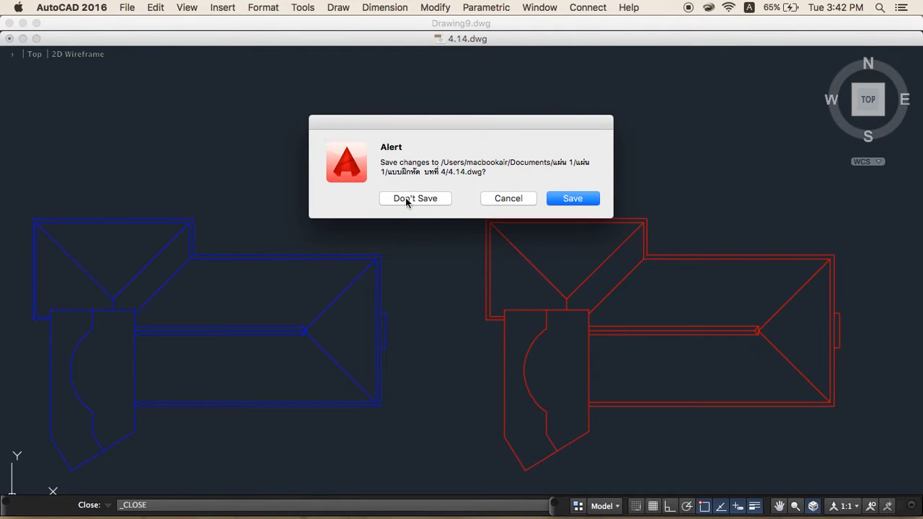
pyautogui.click(405, 197)
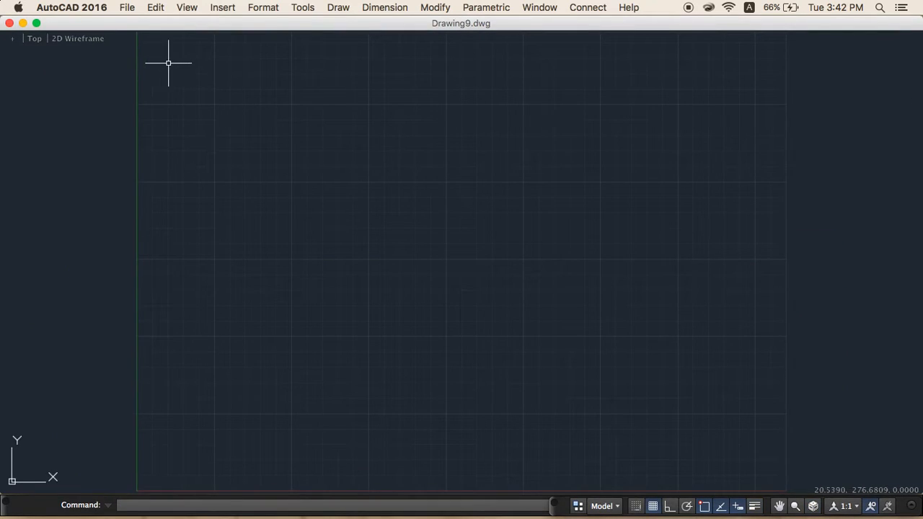
# - Open the drawing 4.17.dwg from the แบบฝึกหัด บทที่ 4 folder
pyautogui.click(129, 8)
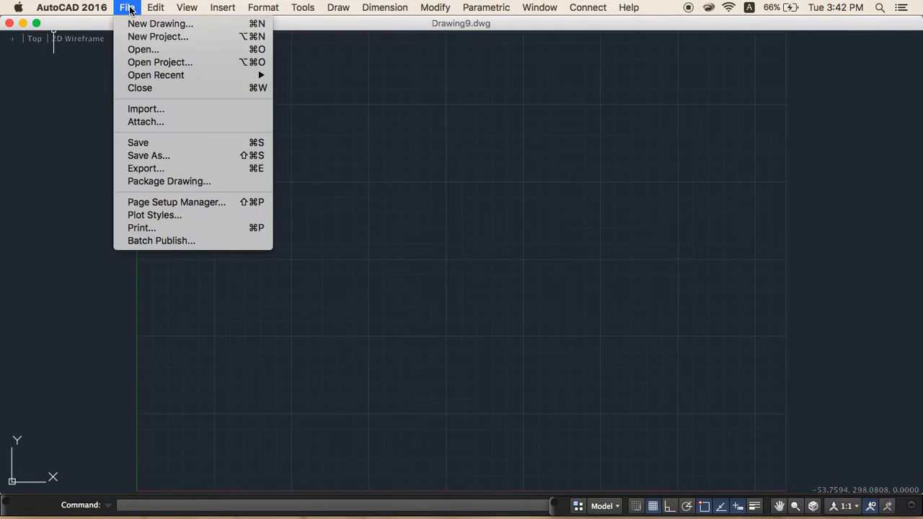
pyautogui.click(155, 49)
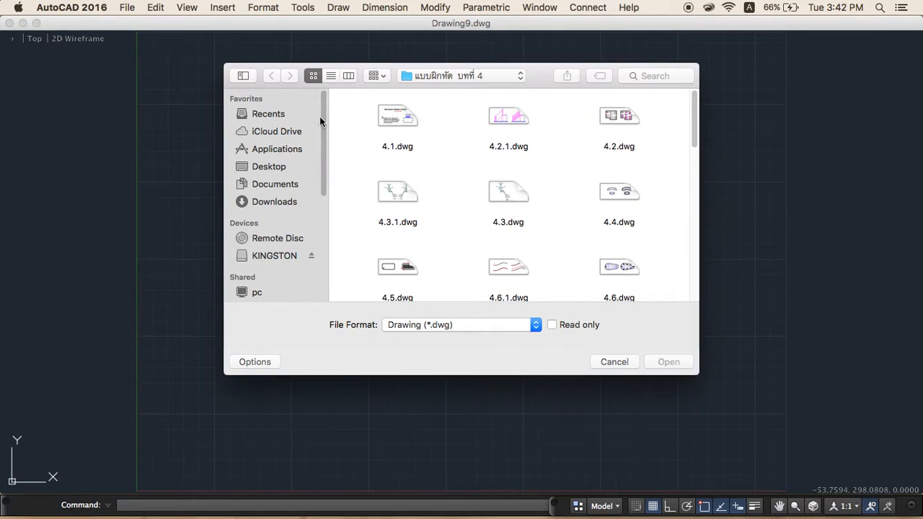
pyautogui.scroll(-1, 401, 208)
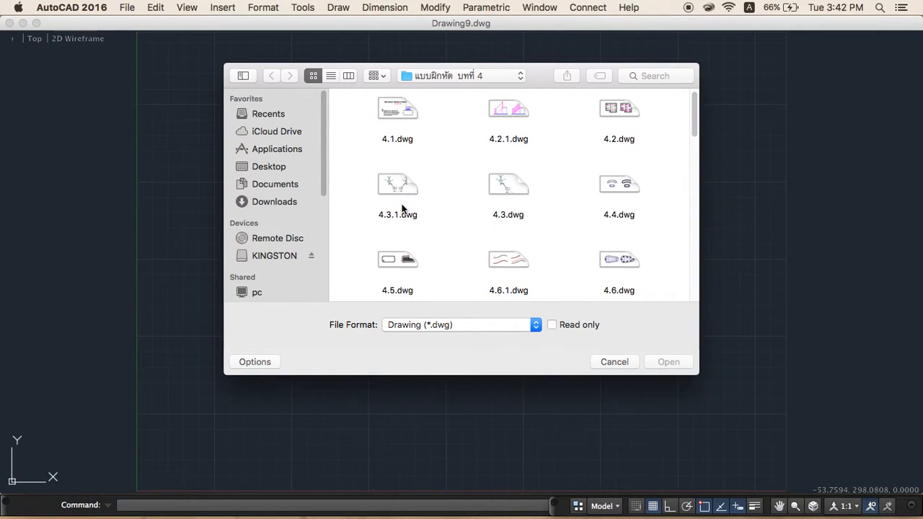
pyautogui.scroll(-5, 402, 208)
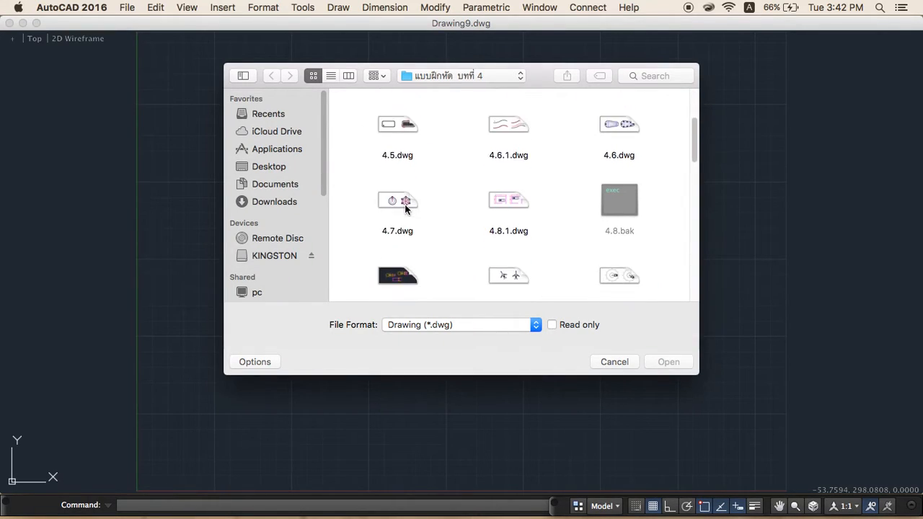
pyautogui.scroll(-2, 405, 205)
pyautogui.scroll(1, 407, 206)
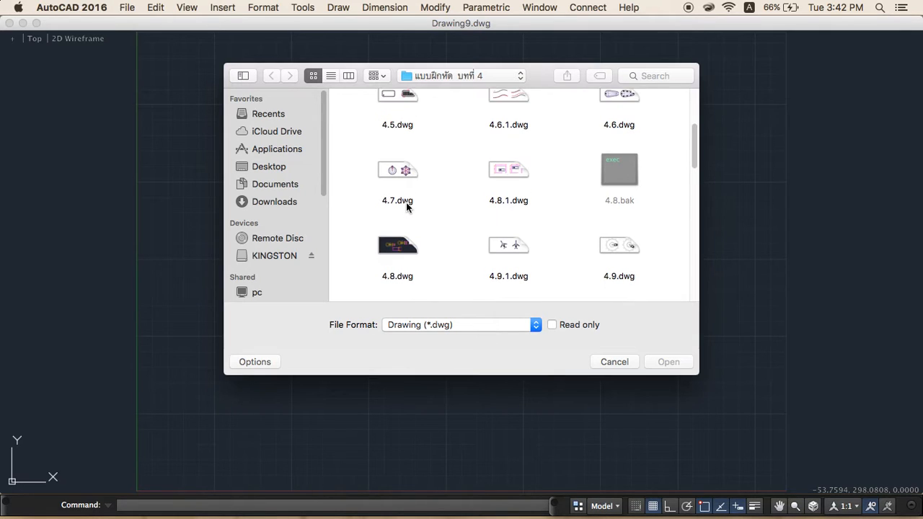
pyautogui.scroll(3, 408, 199)
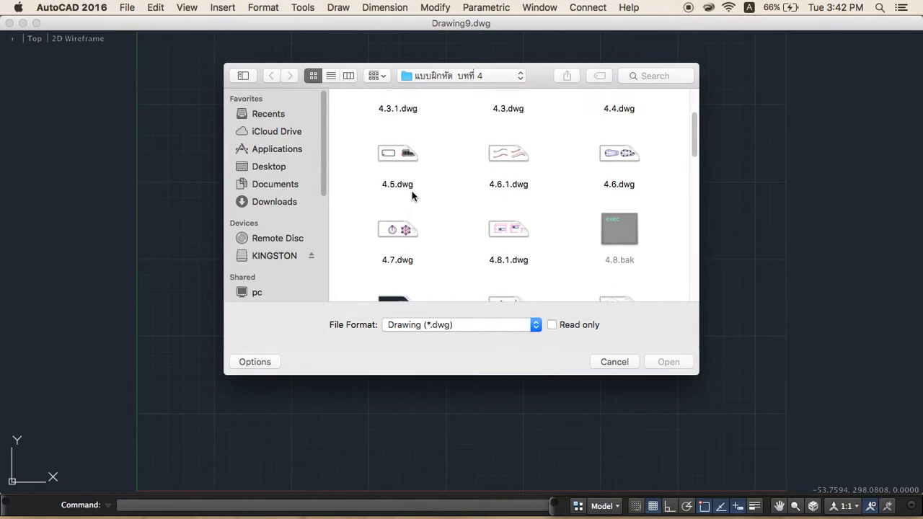
pyautogui.scroll(3, 413, 192)
pyautogui.scroll(3, 412, 189)
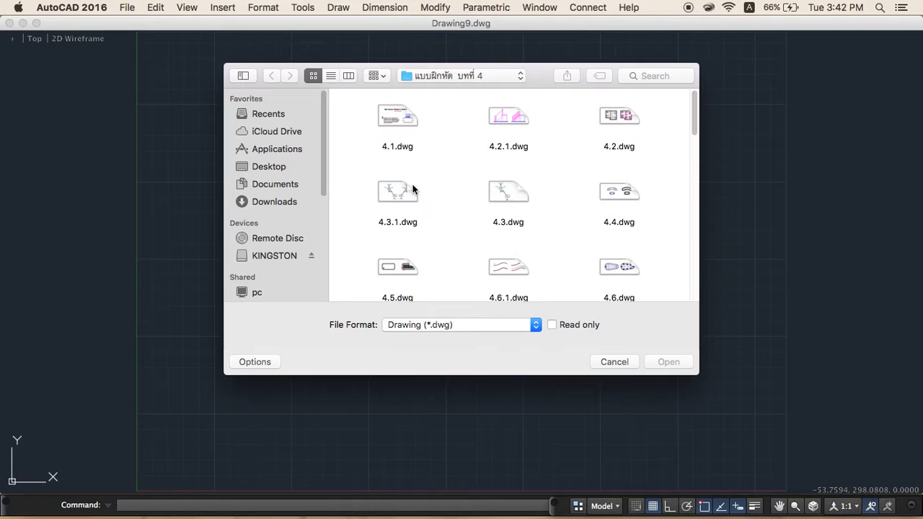
pyautogui.scroll(-10, 413, 189)
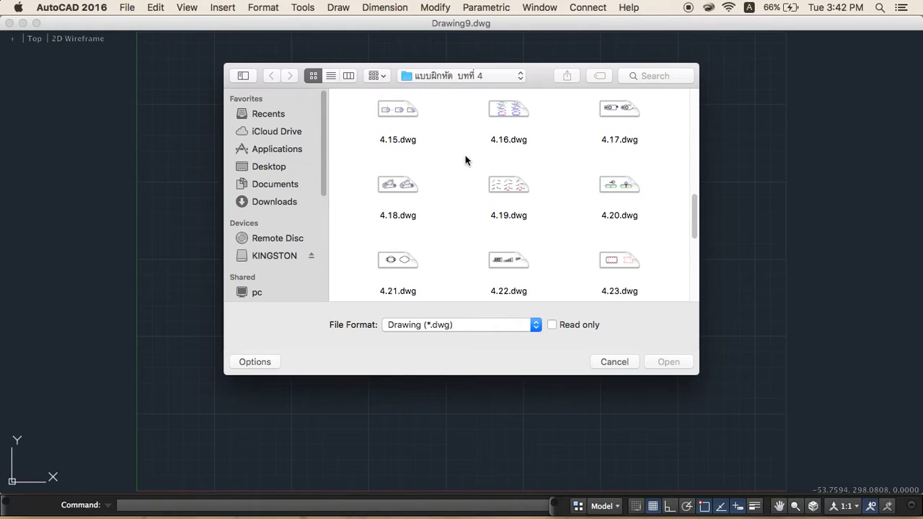
pyautogui.click(614, 105)
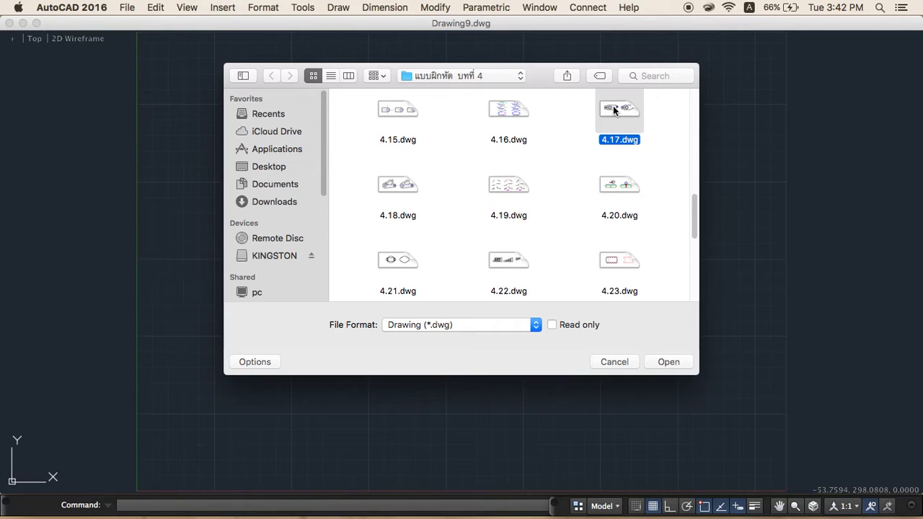
pyautogui.click(669, 362)
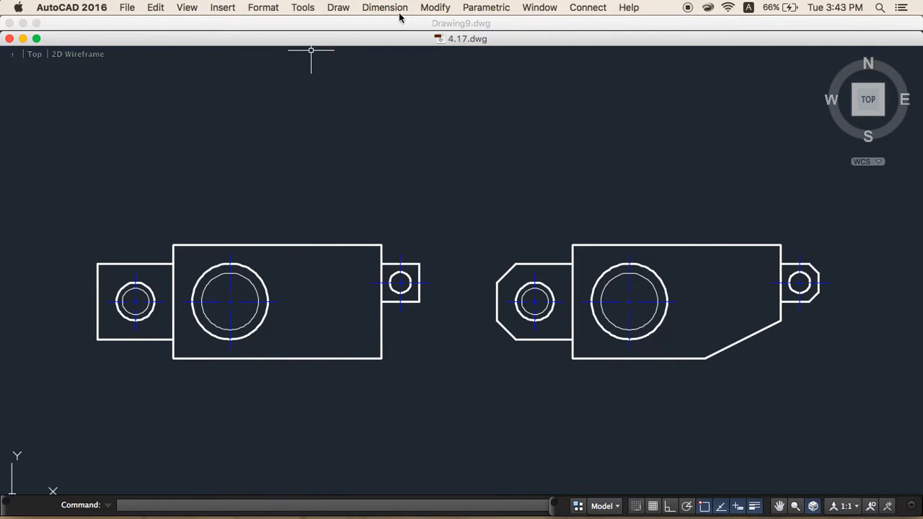
# - Start the Chamfer command and set both the first and second chamfer distances to 5
pyautogui.click(429, 10)
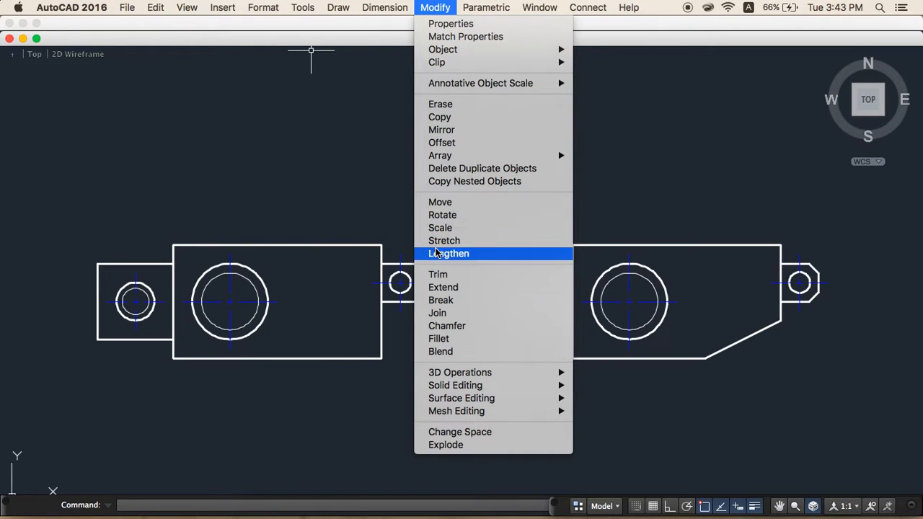
pyautogui.click(444, 327)
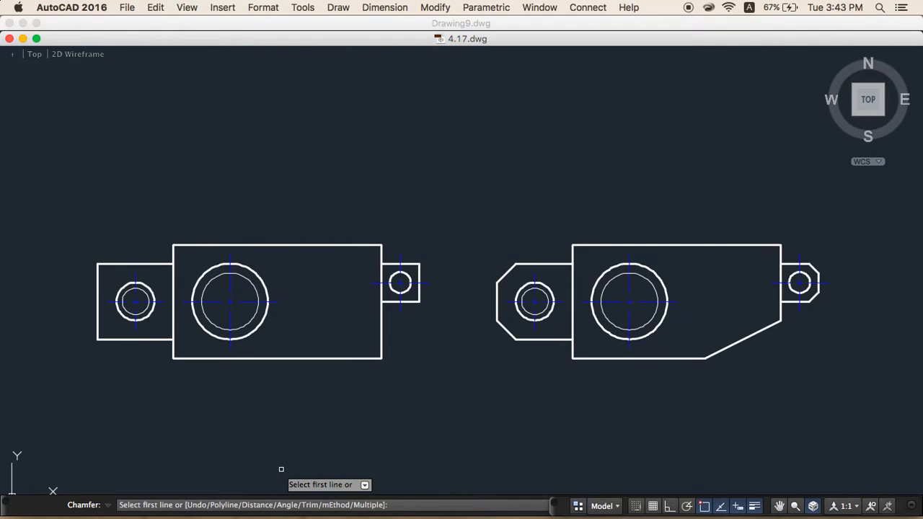
pyautogui.write('d')
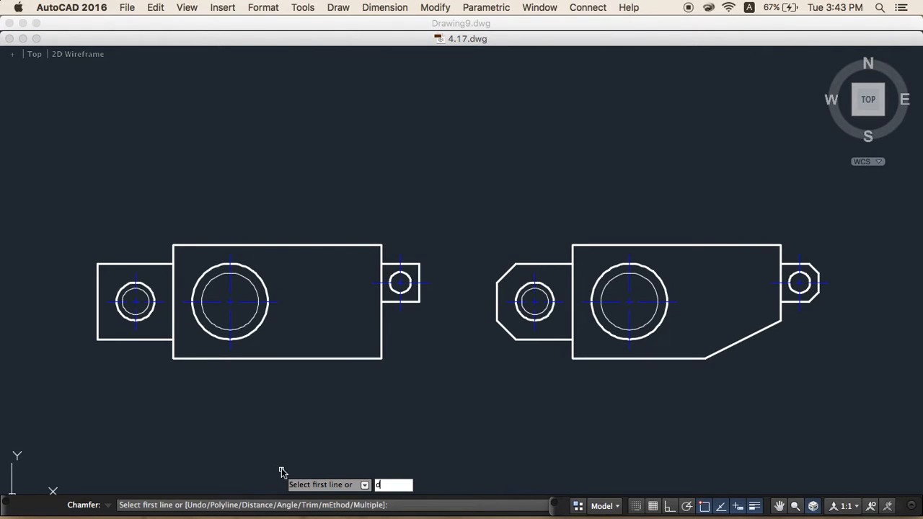
pyautogui.press('Return')
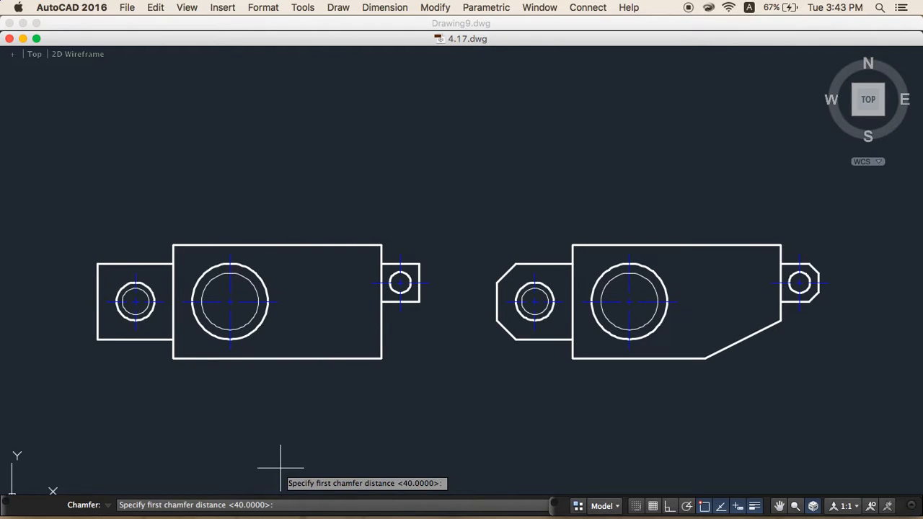
pyautogui.write('5')
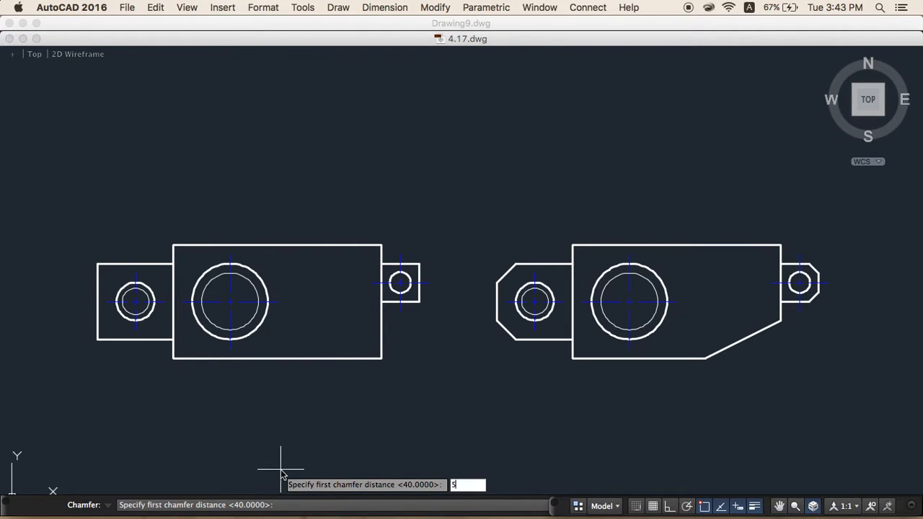
pyautogui.press('Return')
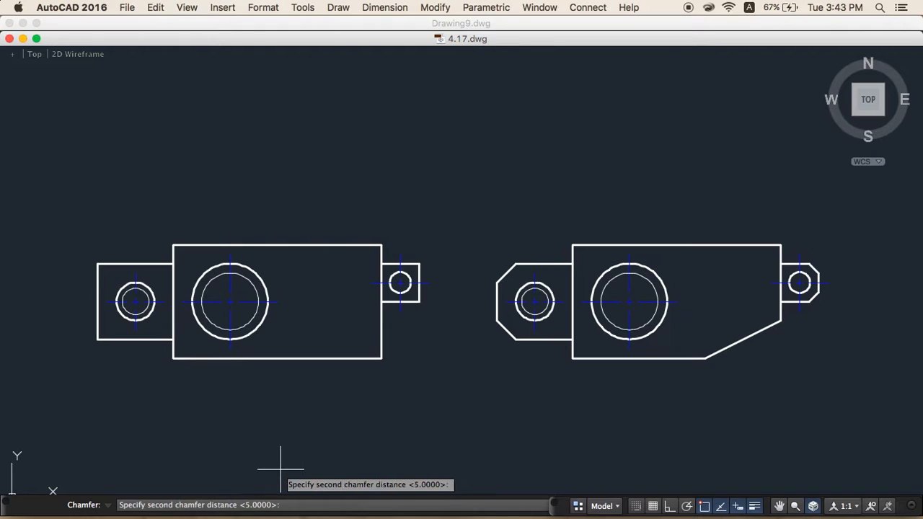
pyautogui.write('5')
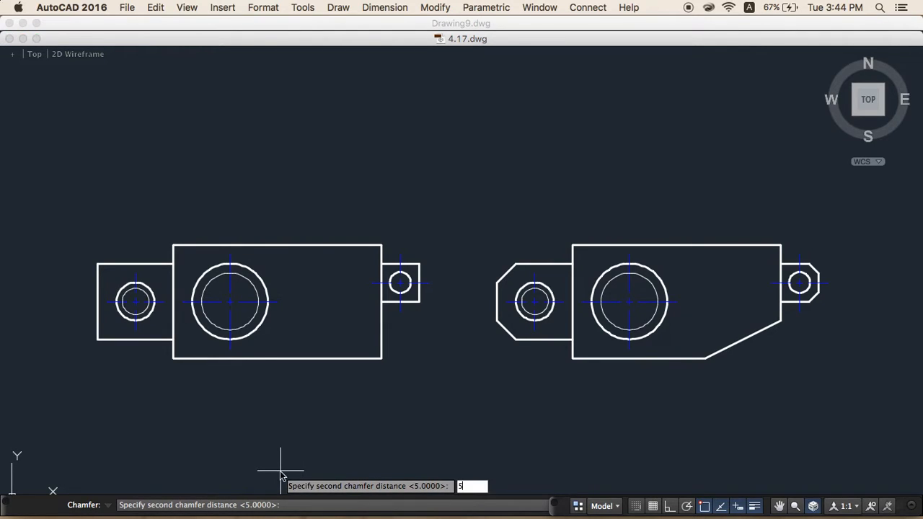
pyautogui.press('Return')
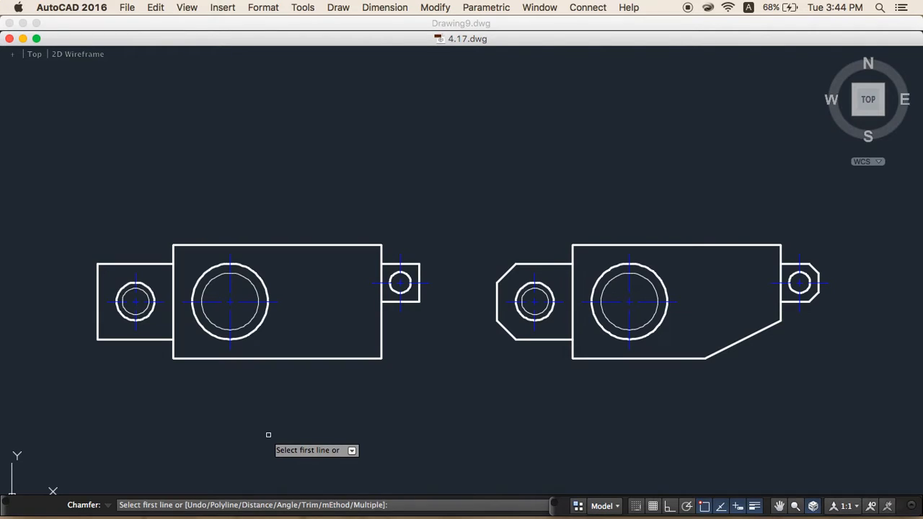
# - Chamfer the upper and lower outer corners of the unfinished part's small right tab, using the Multiple option
pyautogui.write('m')
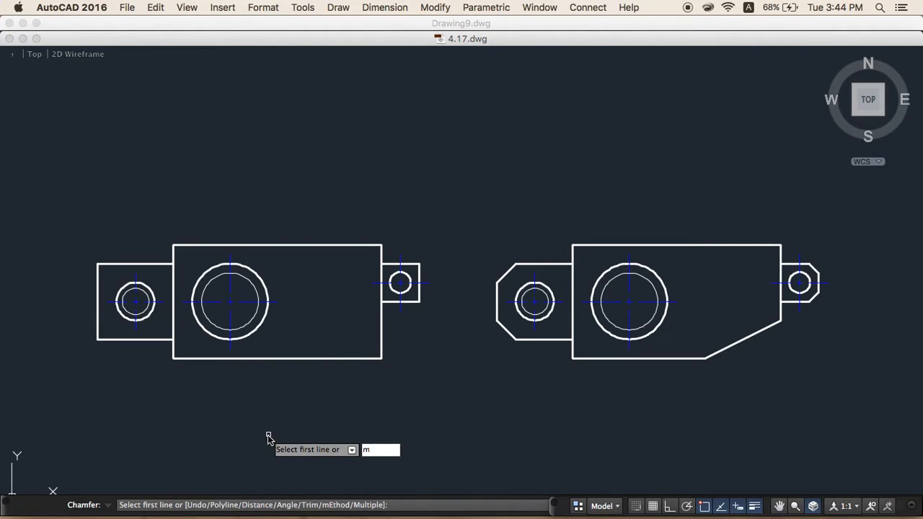
pyautogui.write('u')
pyautogui.press('Return')
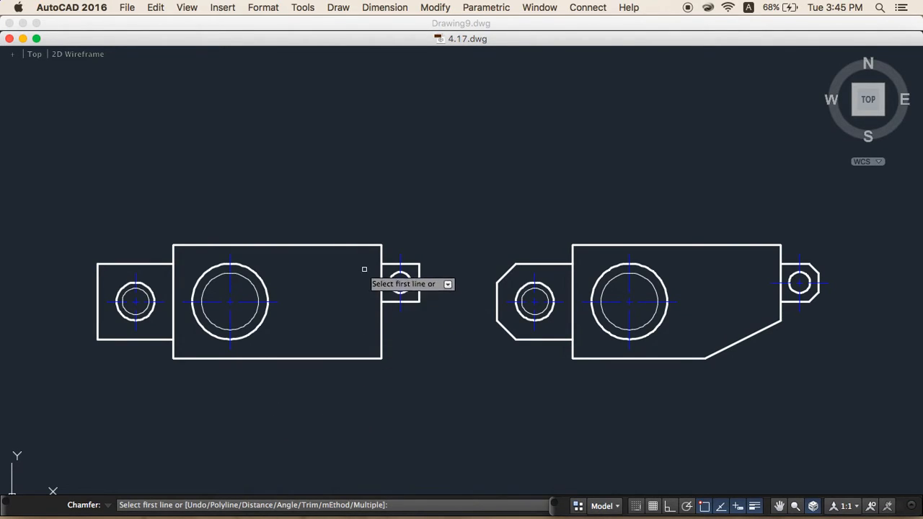
pyautogui.scroll(-2, 350, 316)
pyautogui.scroll(5, 351, 316)
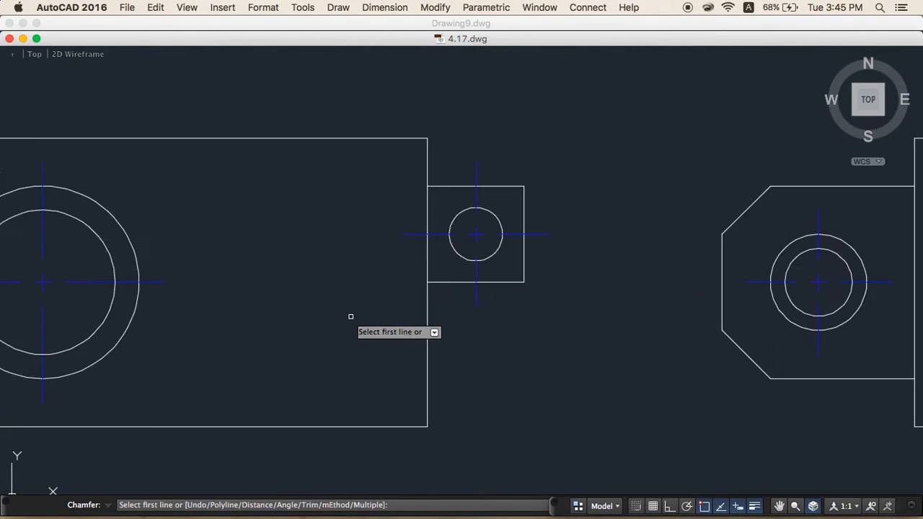
pyautogui.scroll(2, 351, 316)
pyautogui.scroll(-2, 350, 319)
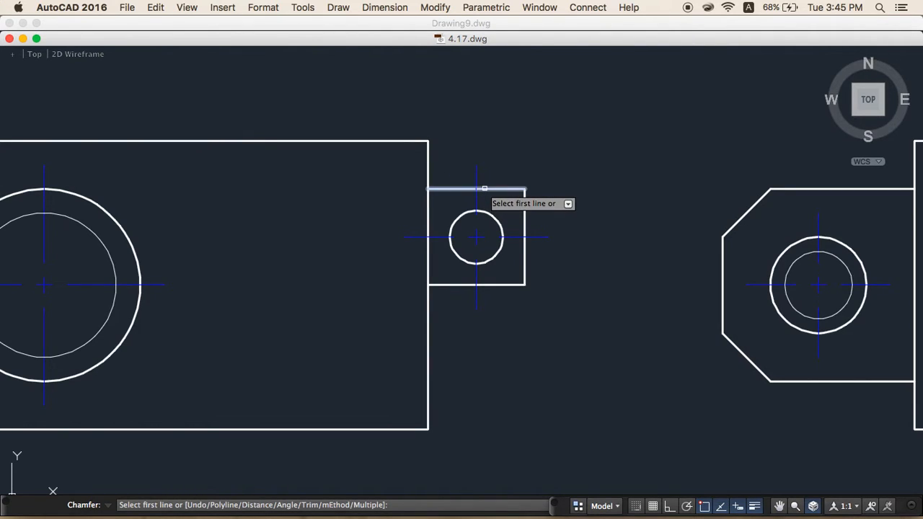
pyautogui.click(485, 188)
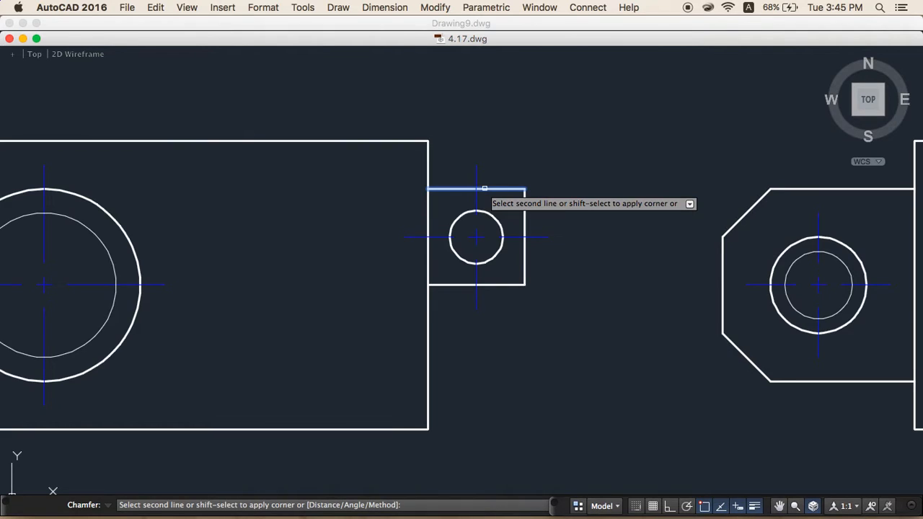
pyautogui.click(525, 216)
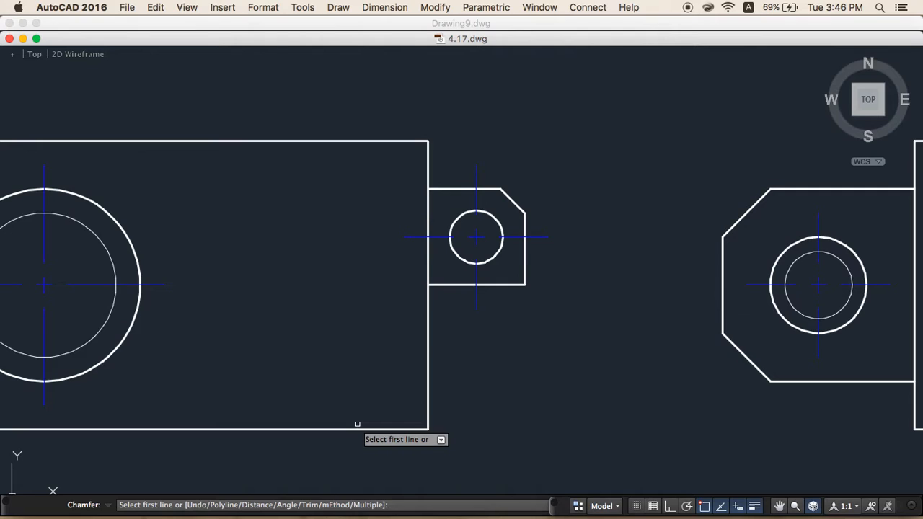
pyautogui.click(525, 257)
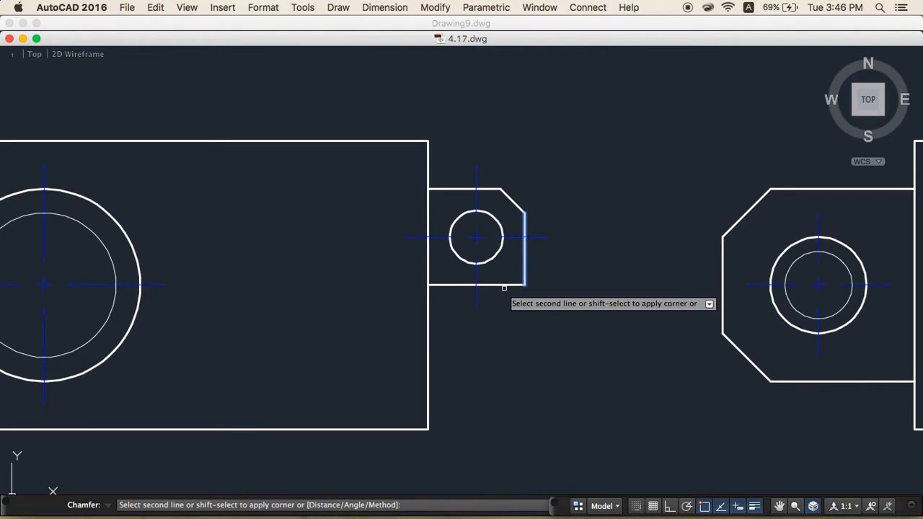
pyautogui.click(503, 285)
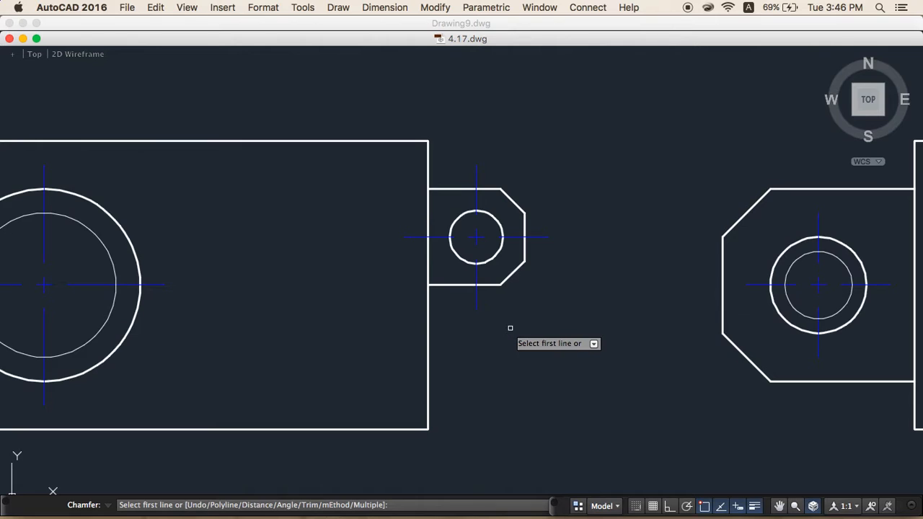
pyautogui.scroll(-2, 492, 325)
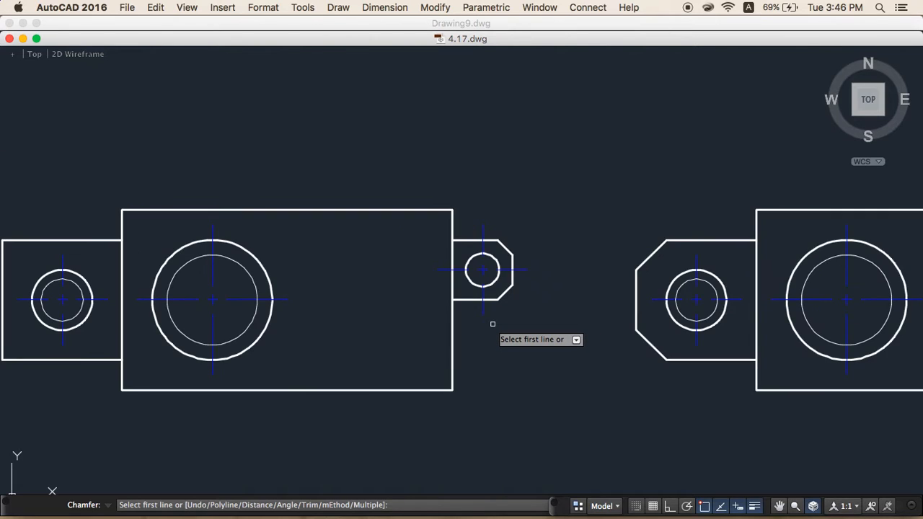
pyautogui.press('Escape')
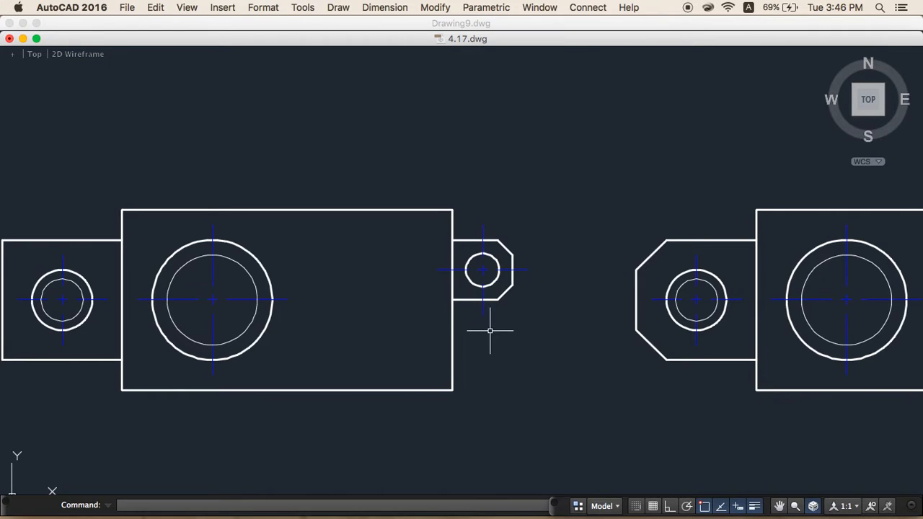
pyautogui.click(490, 330)
pyautogui.click(490, 331)
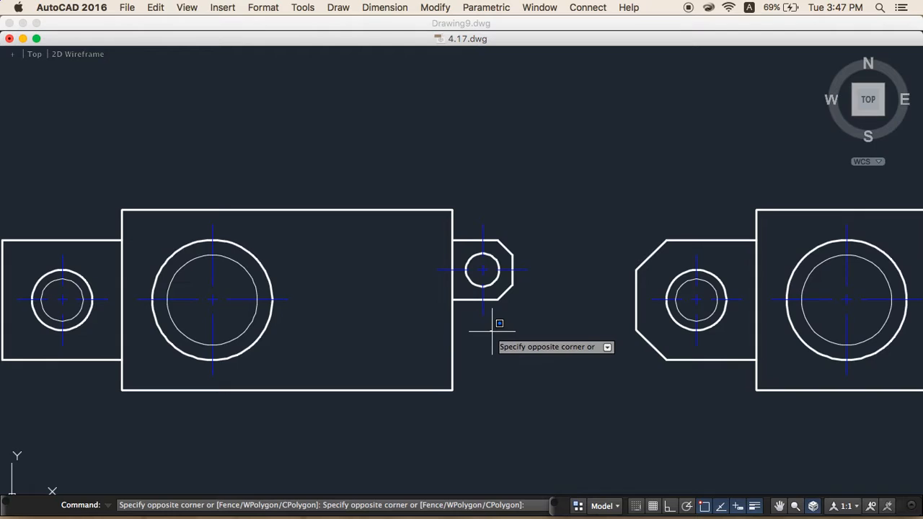
pyautogui.write('d')
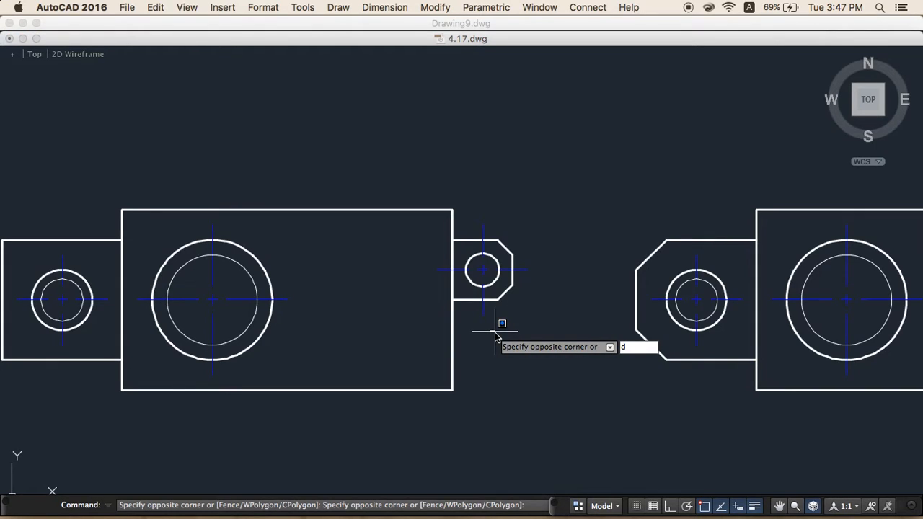
pyautogui.press('Escape')
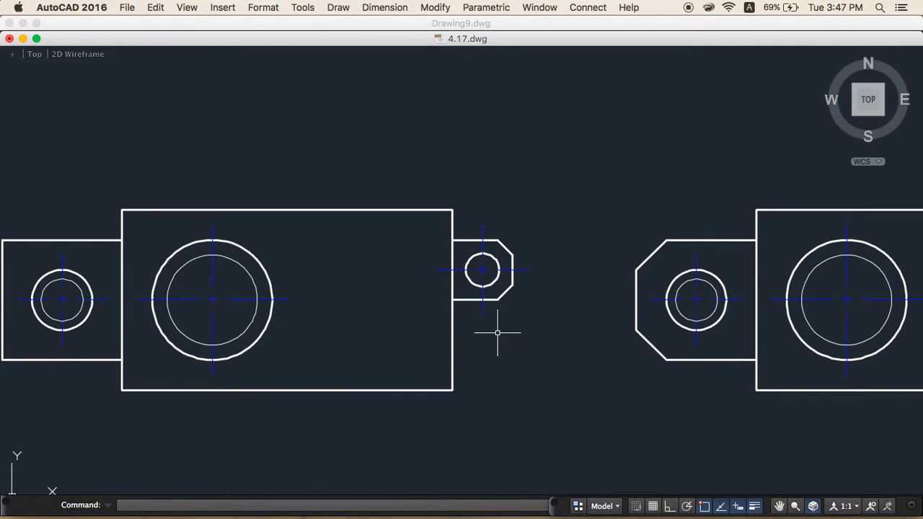
# - Restart the Chamfer command and set both the first and second chamfer distances to 10
pyautogui.press('Return')
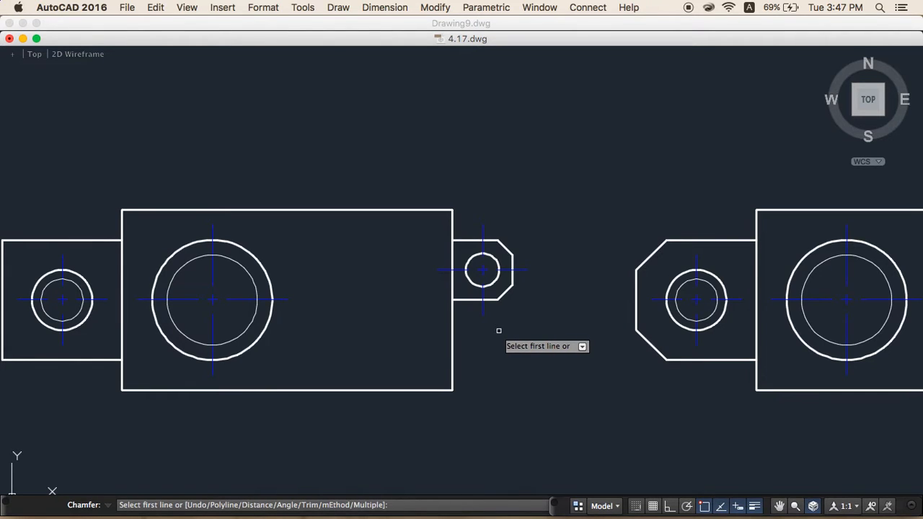
pyautogui.moveTo(497, 332); pyautogui.dragTo(523, 327, button='middle')
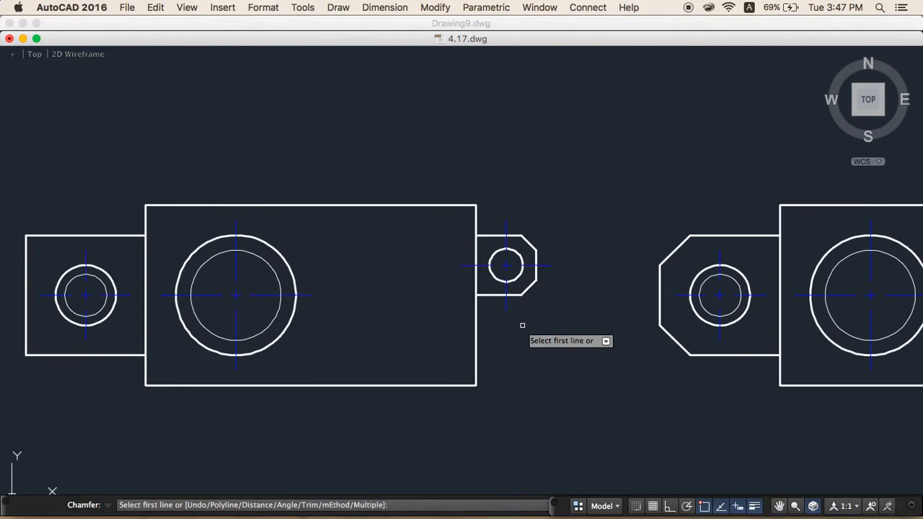
pyautogui.write('d')
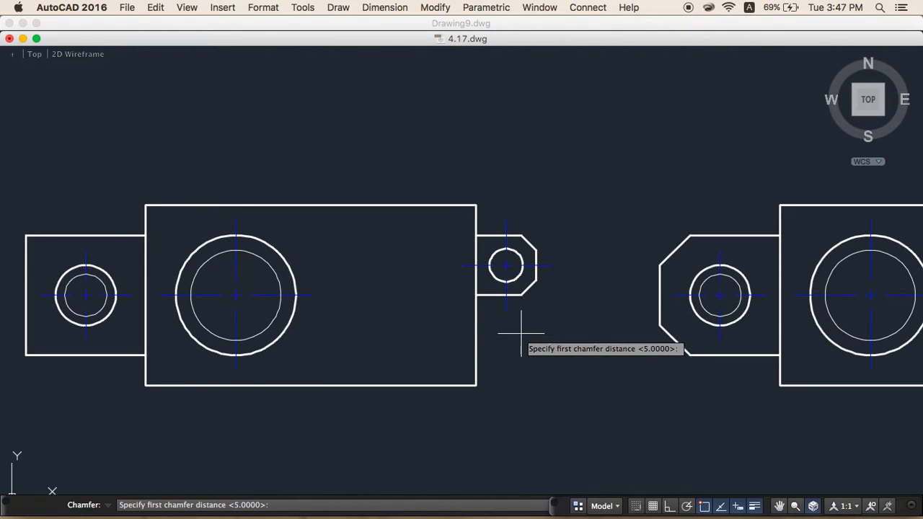
pyautogui.write('10')
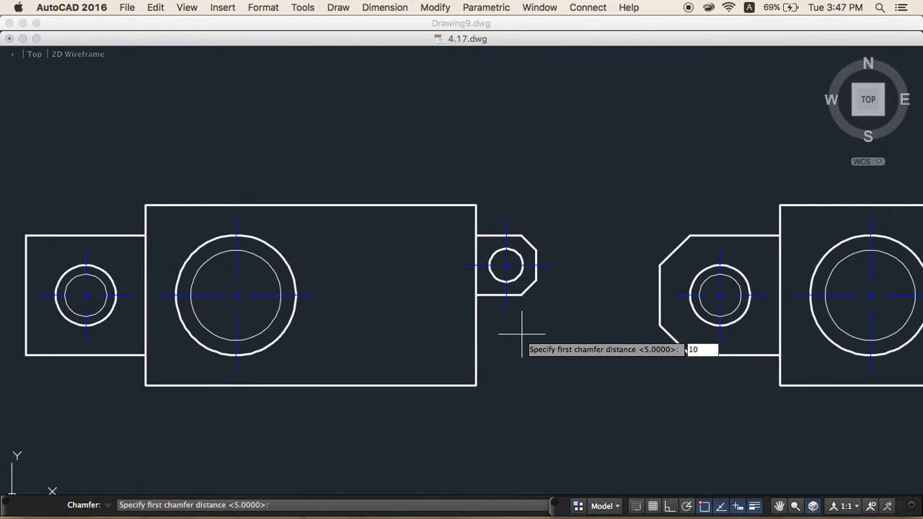
pyautogui.press('Return')
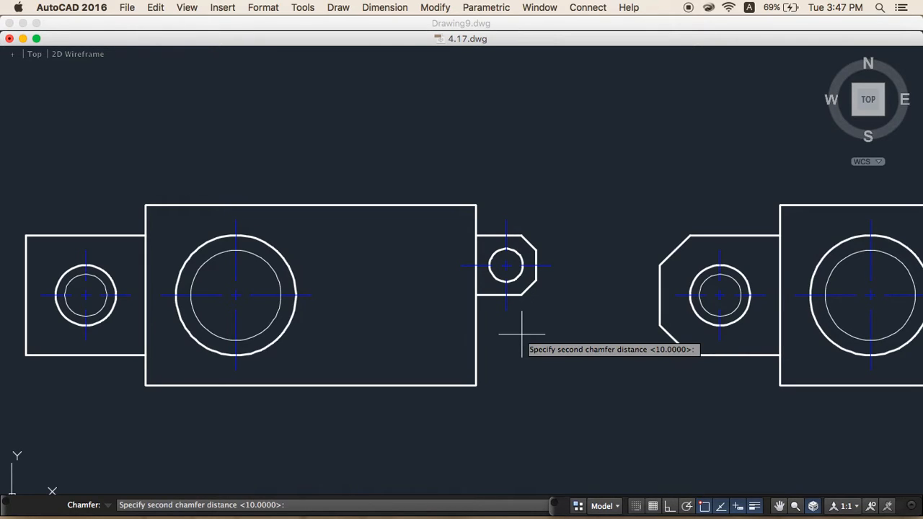
pyautogui.write('10')
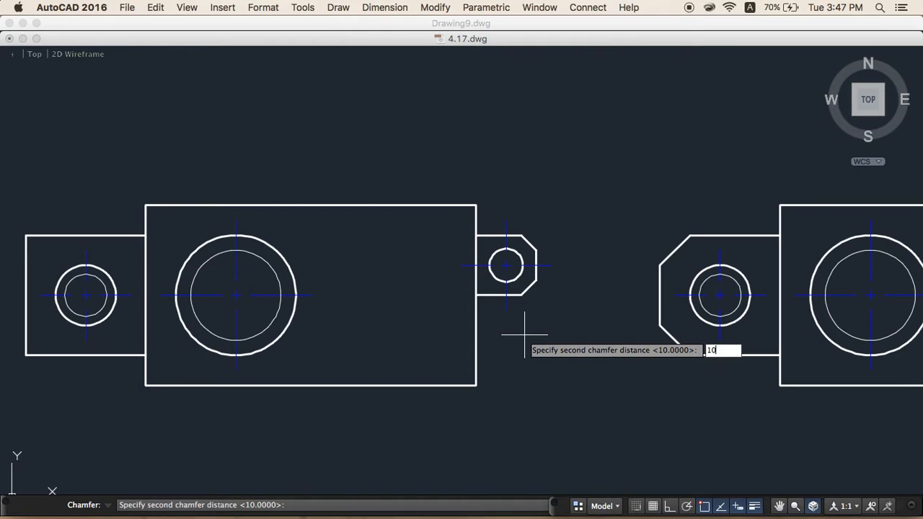
pyautogui.press('Return')
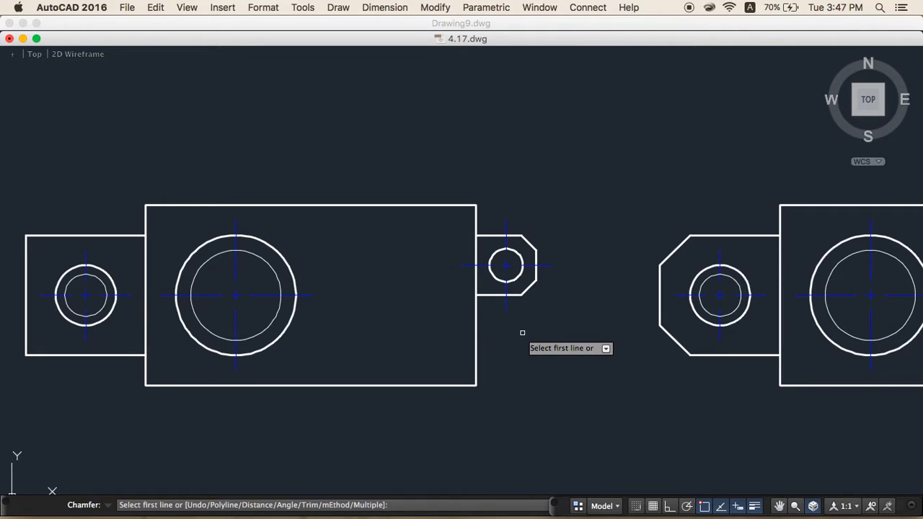
# - Chamfer the upper and lower outer corners of the unfinished part's large left tab, using the Multiple option
pyautogui.write('mu')
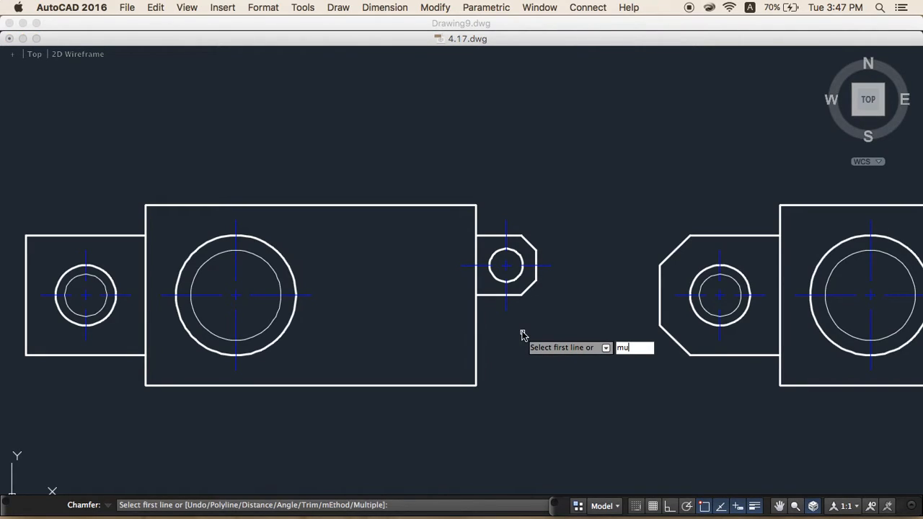
pyautogui.press('Return')
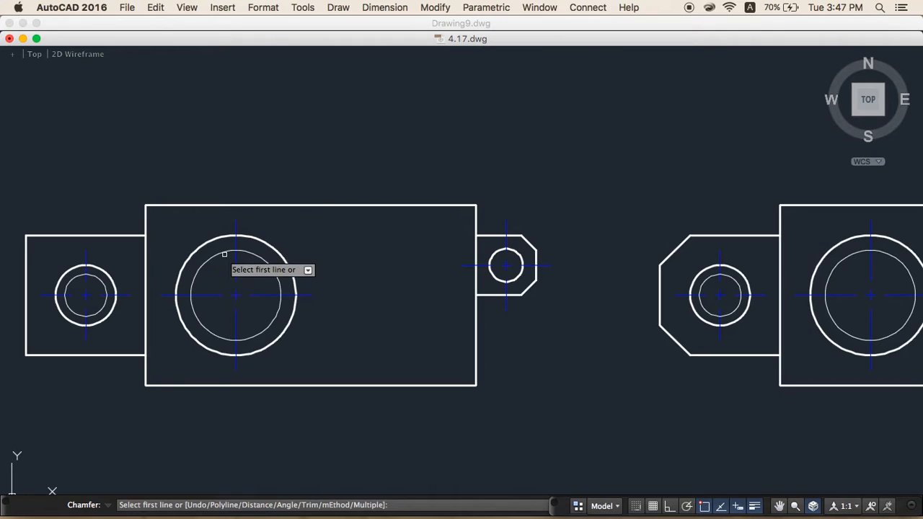
pyautogui.click(84, 236)
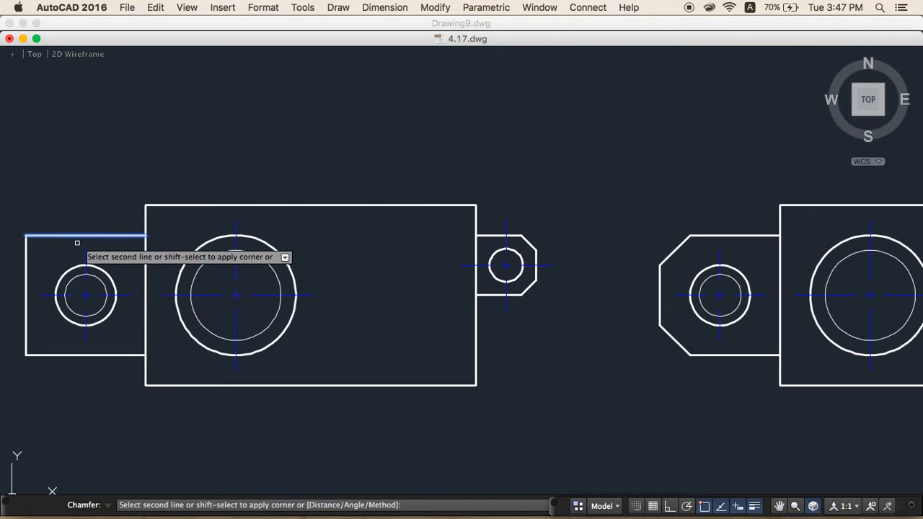
pyautogui.click(26, 271)
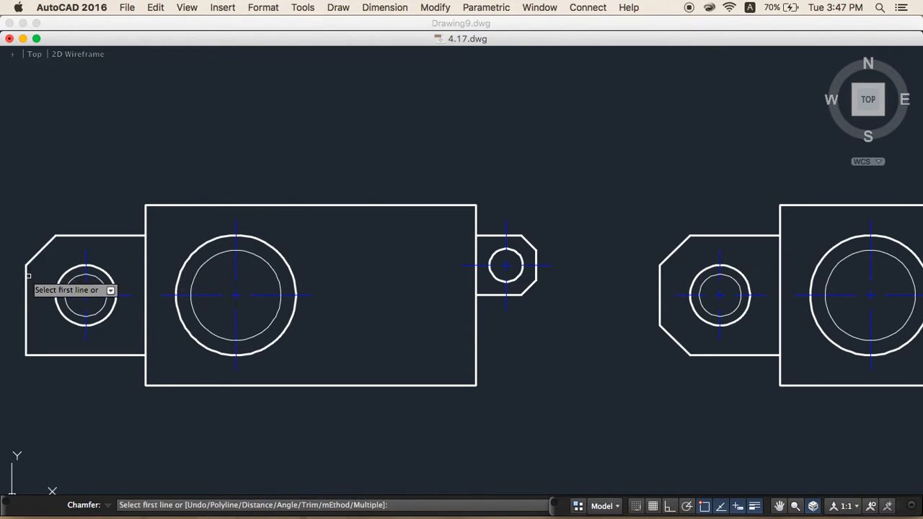
pyautogui.click(28, 322)
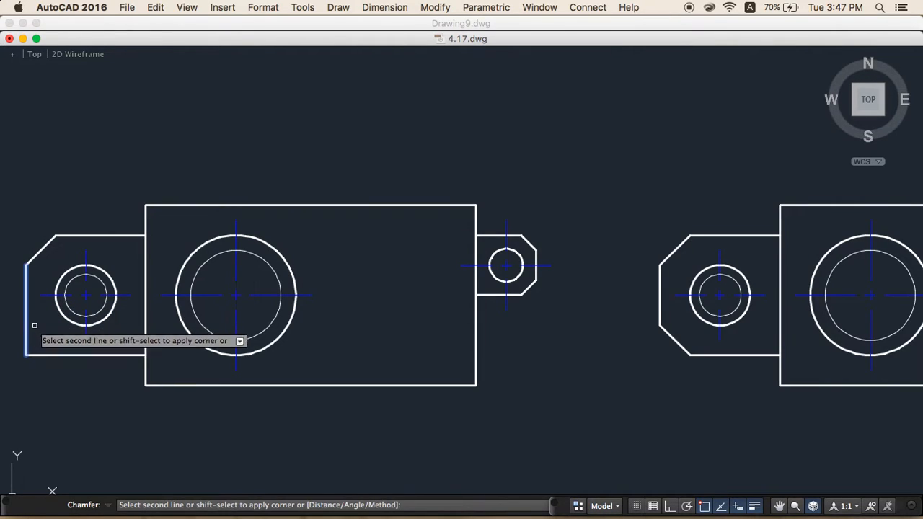
pyautogui.click(63, 355)
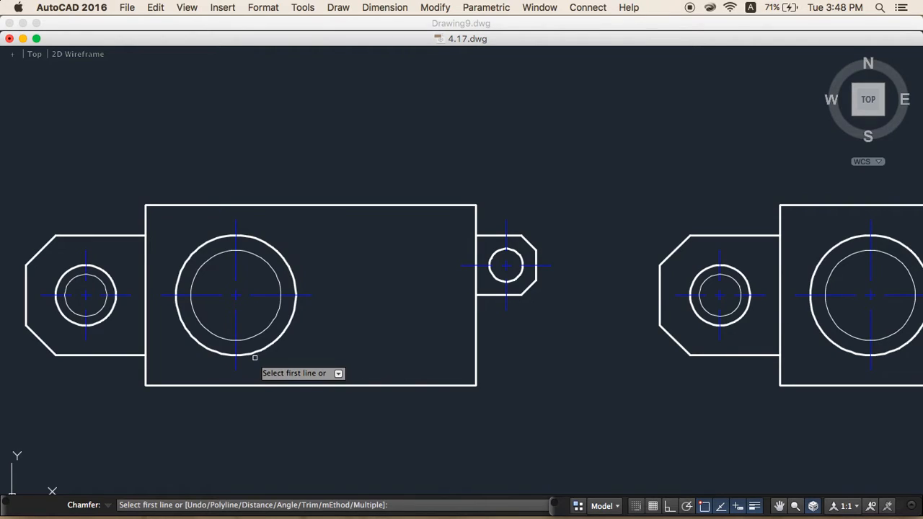
pyautogui.press('Escape')
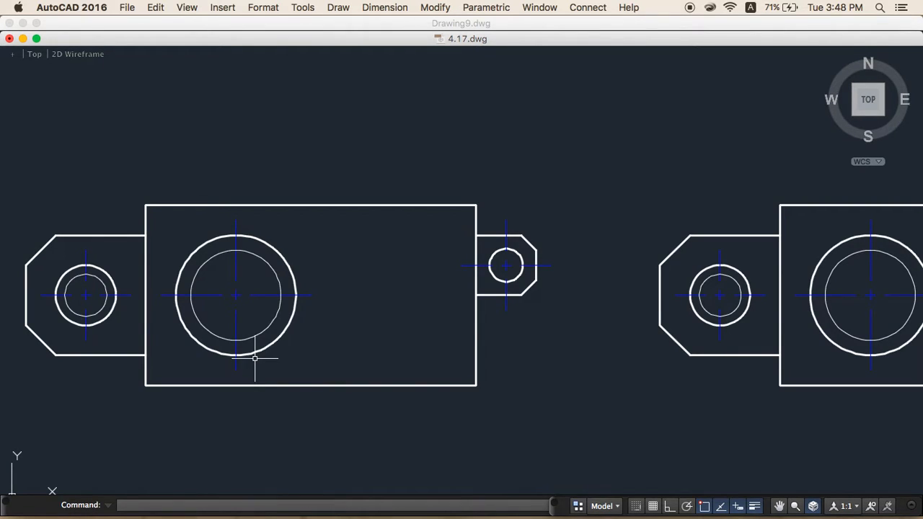
# - Restart the Chamfer command with a first distance of 20 and a second distance of 40
pyautogui.press('Return')
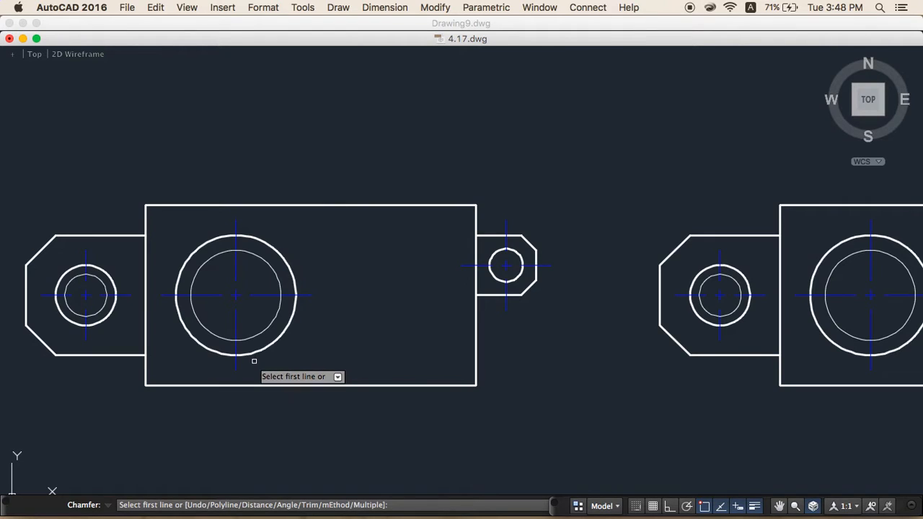
pyautogui.write('d')
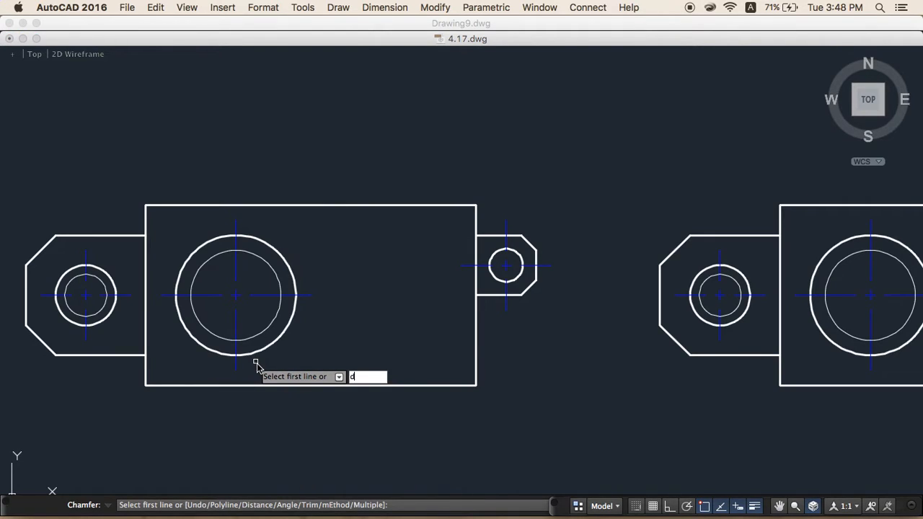
pyautogui.press('Return')
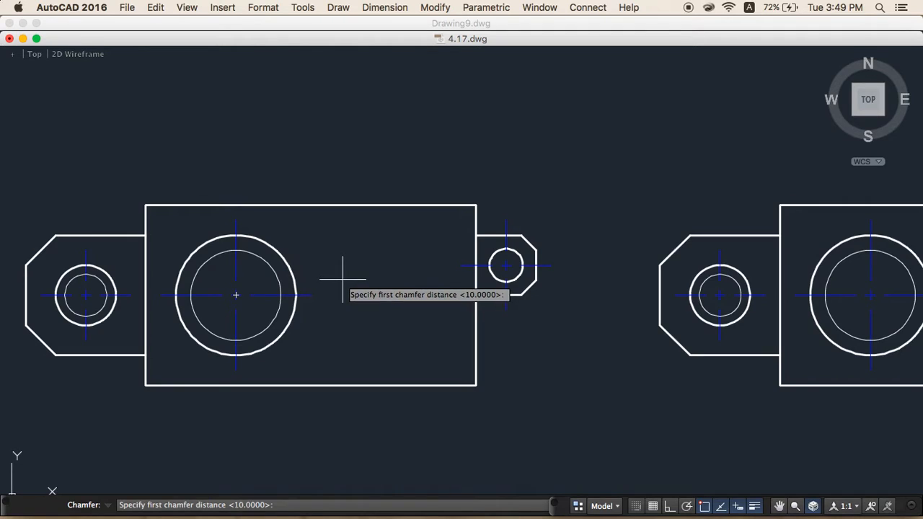
pyautogui.write('20')
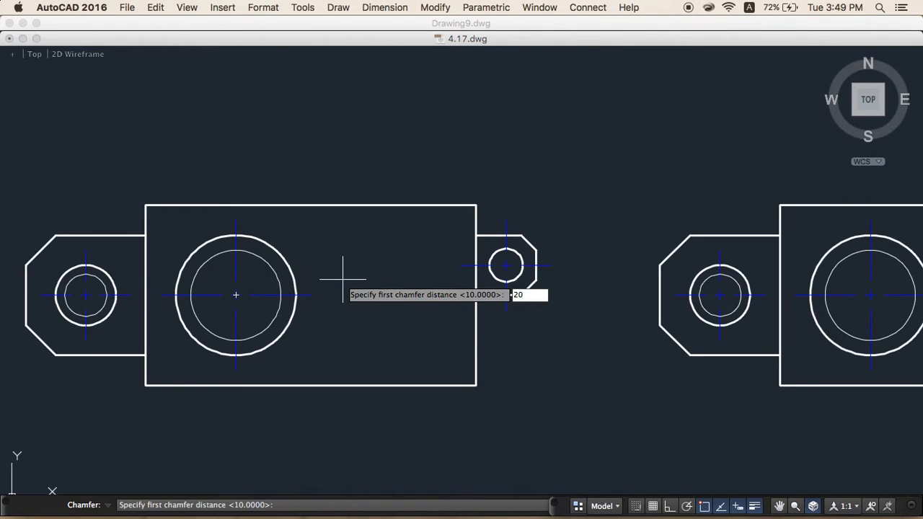
pyautogui.press('Return')
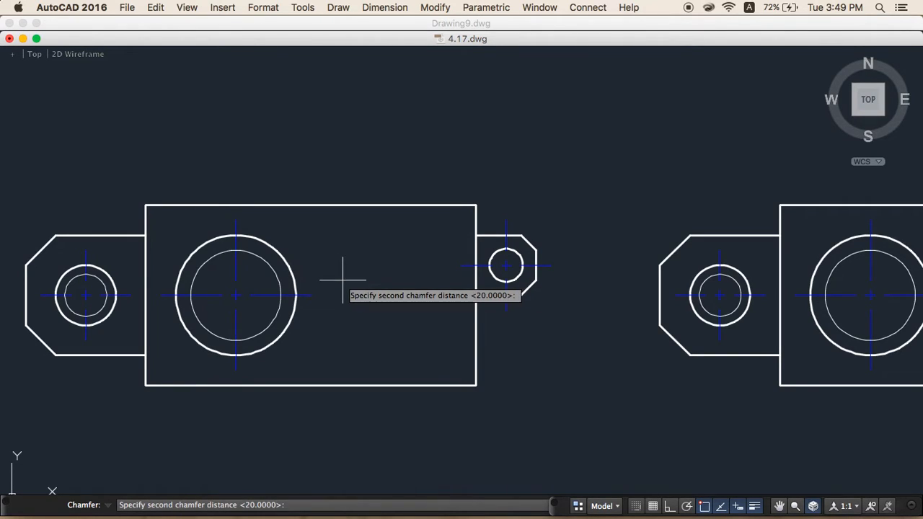
pyautogui.write('20')
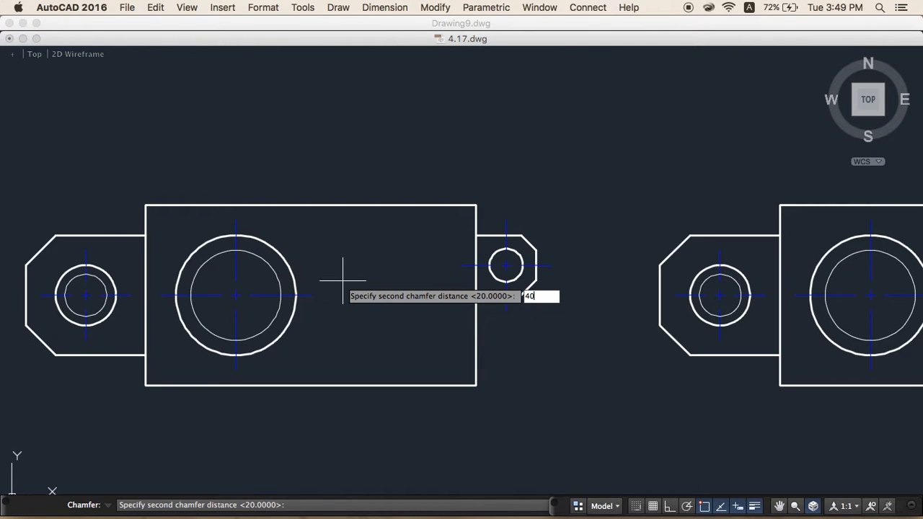
pyautogui.press('Return')
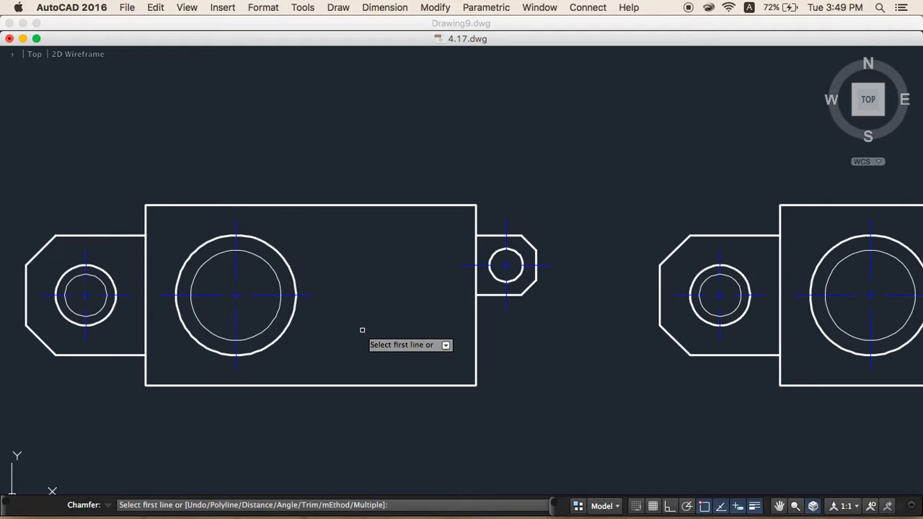
# - Chamfer the main rectangle's lower-right corner, taking its right vertical edge as the first line, and undo that chamfer
pyautogui.click(478, 344)
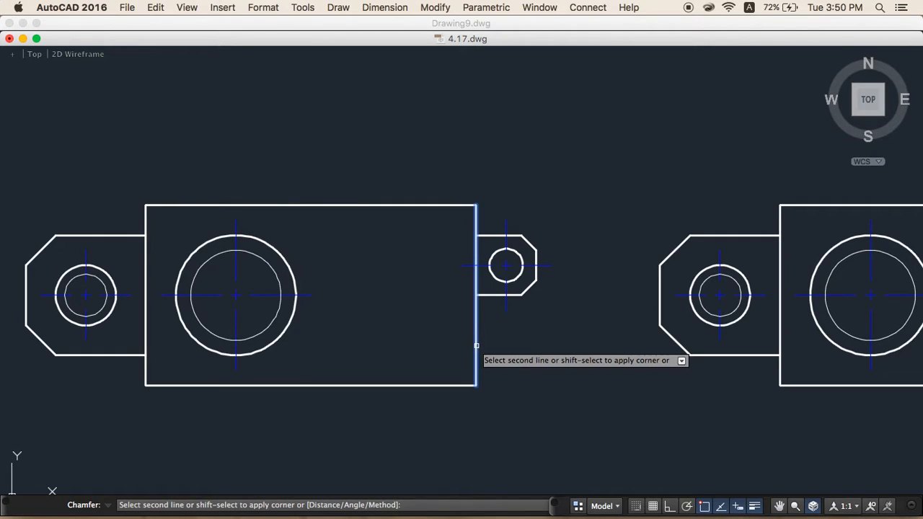
pyautogui.click(343, 386)
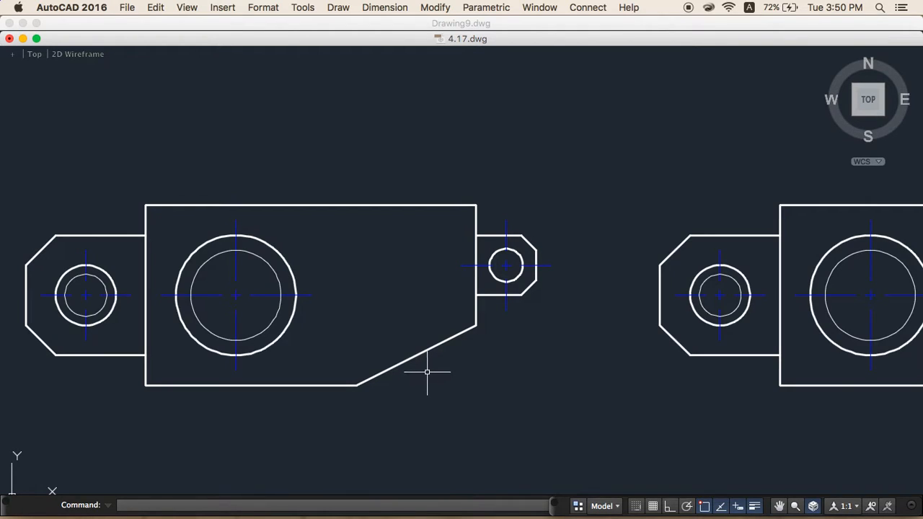
pyautogui.write('u')
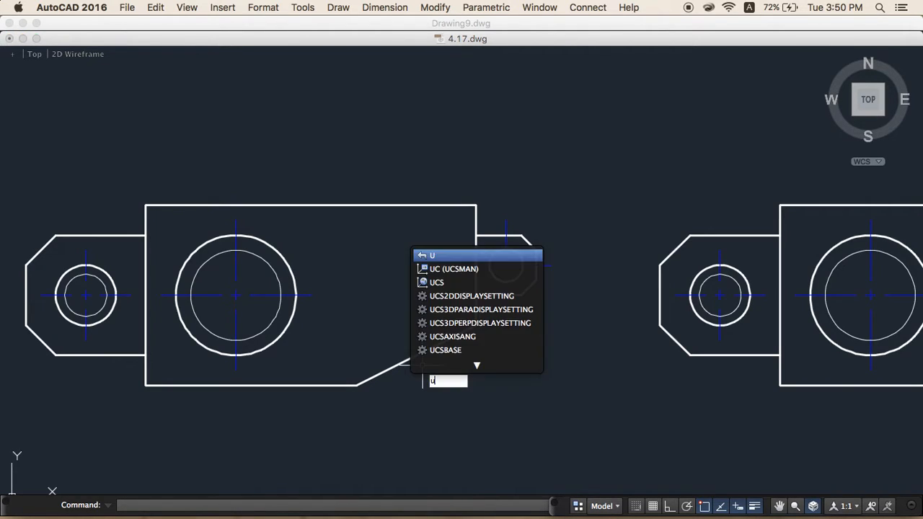
pyautogui.press('Return')
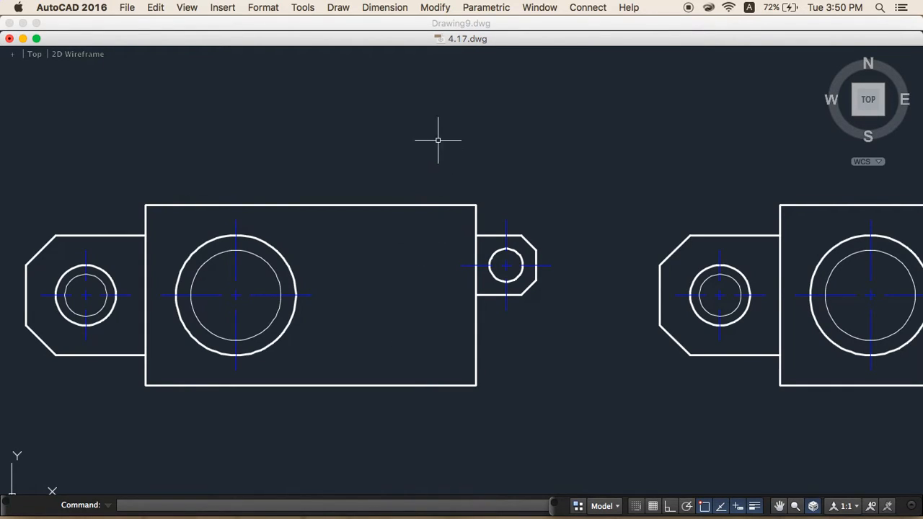
pyautogui.click(434, 8)
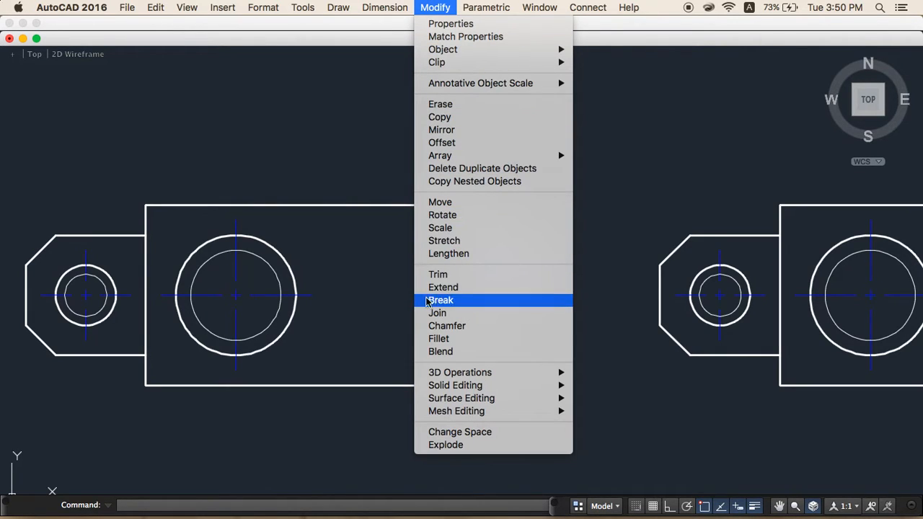
pyautogui.click(433, 328)
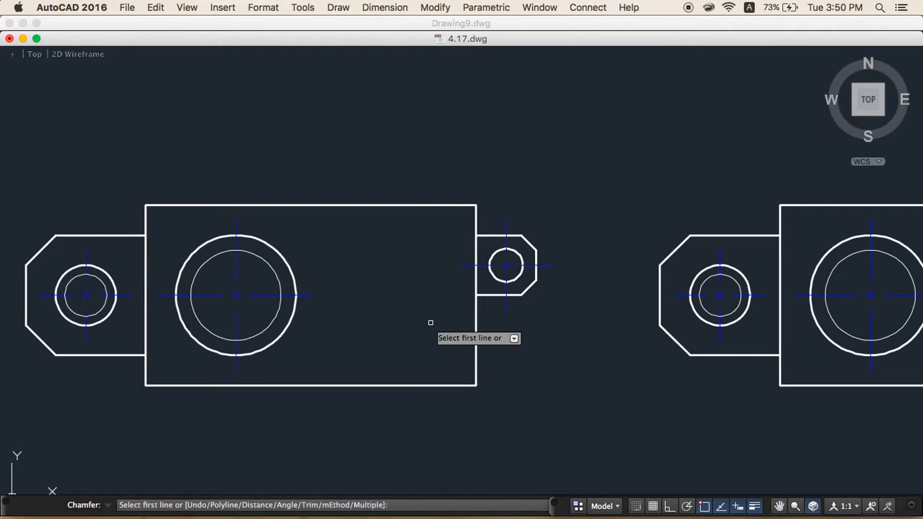
pyautogui.click(419, 386)
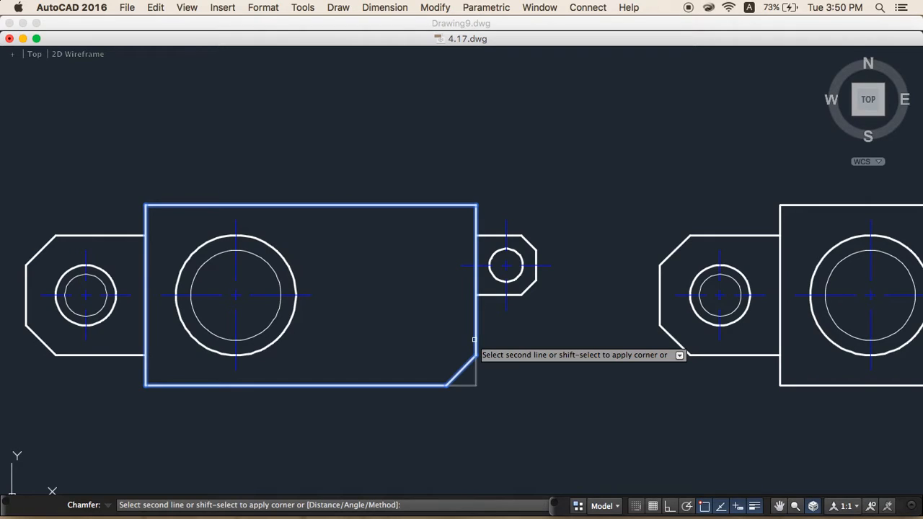
pyautogui.press('Escape')
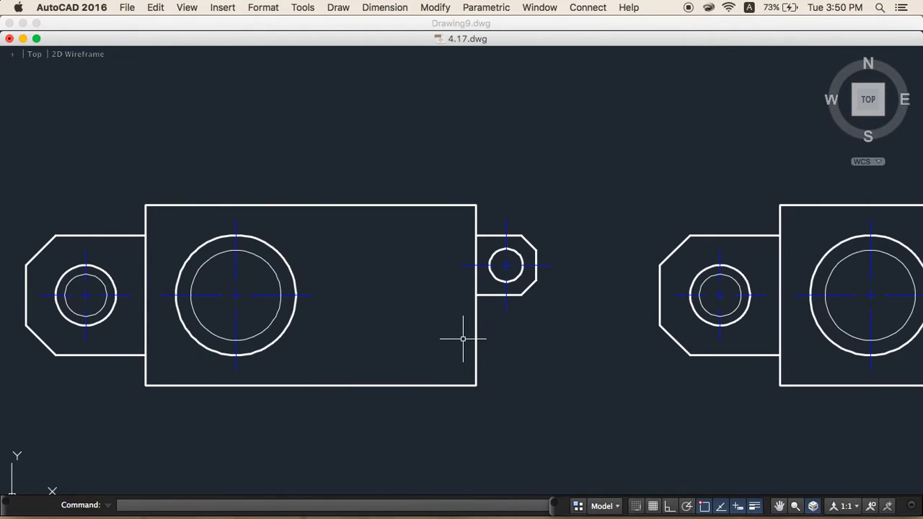
# - Start Chamfer again and set the first chamfer distance to 20 and the second to 40
pyautogui.press('Return')
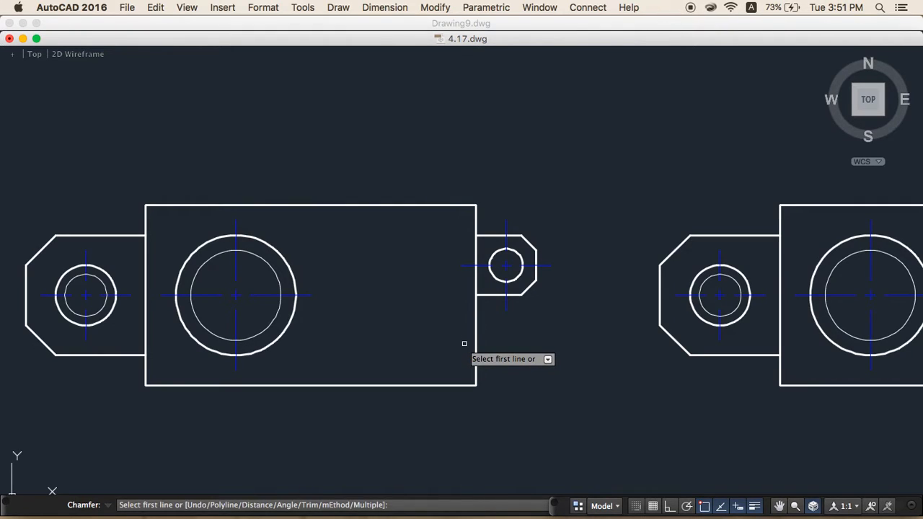
pyautogui.write('d')
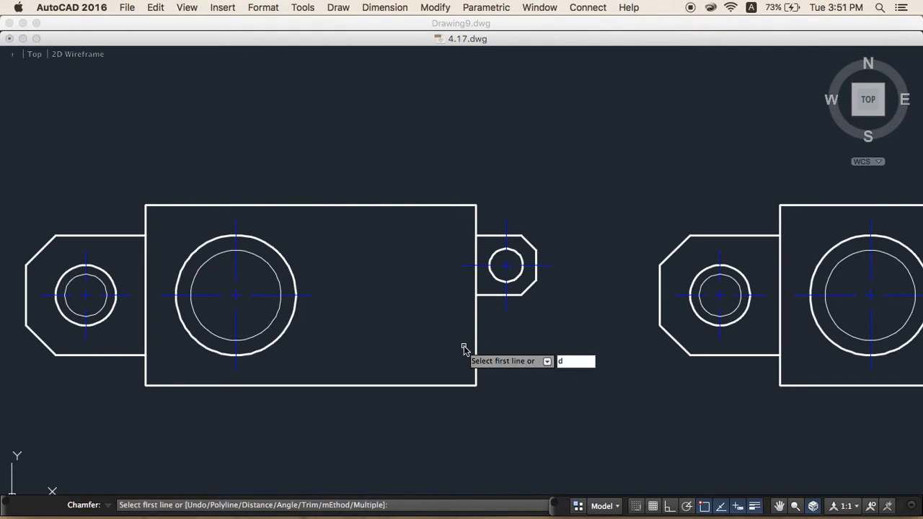
pyautogui.press('Return')
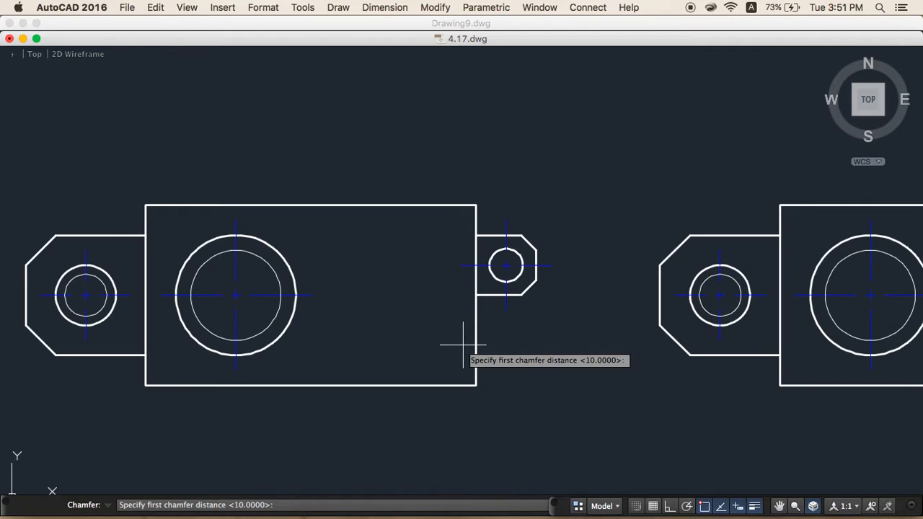
pyautogui.write('20')
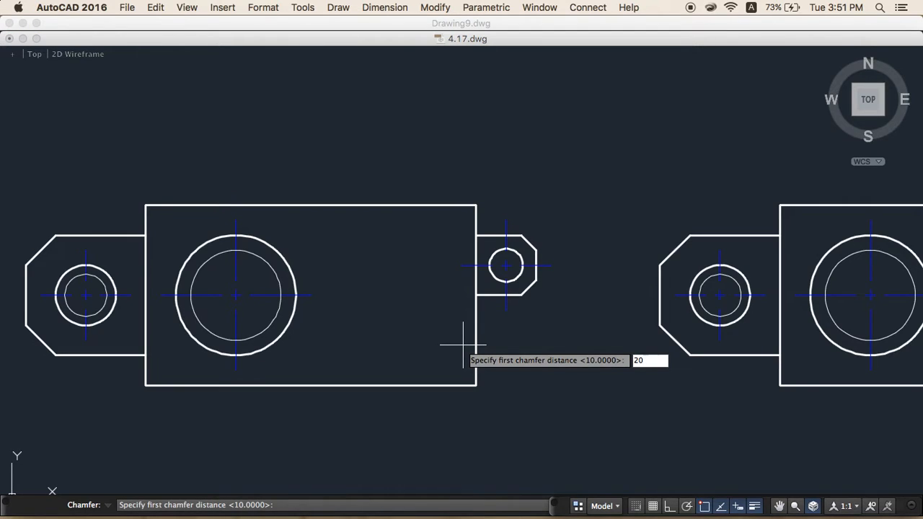
pyautogui.press('Return')
pyautogui.write('4')
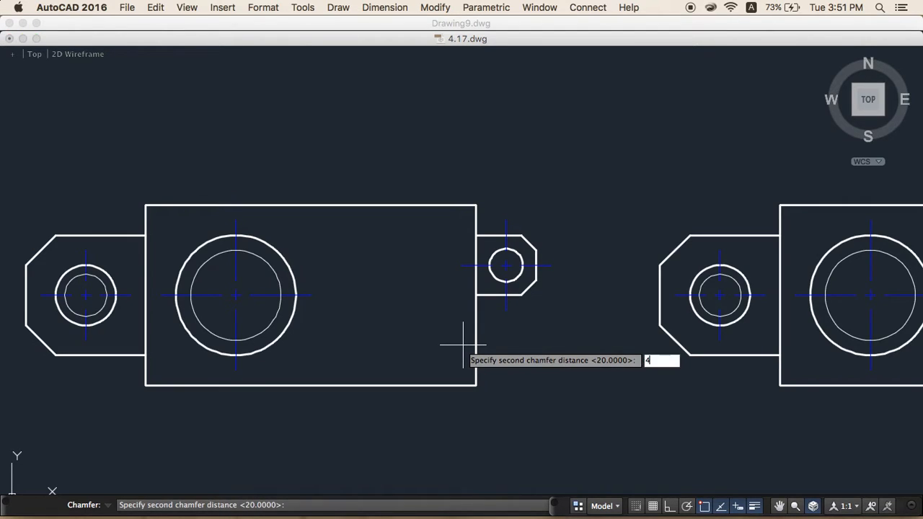
pyautogui.write('0')
pyautogui.press('Return')
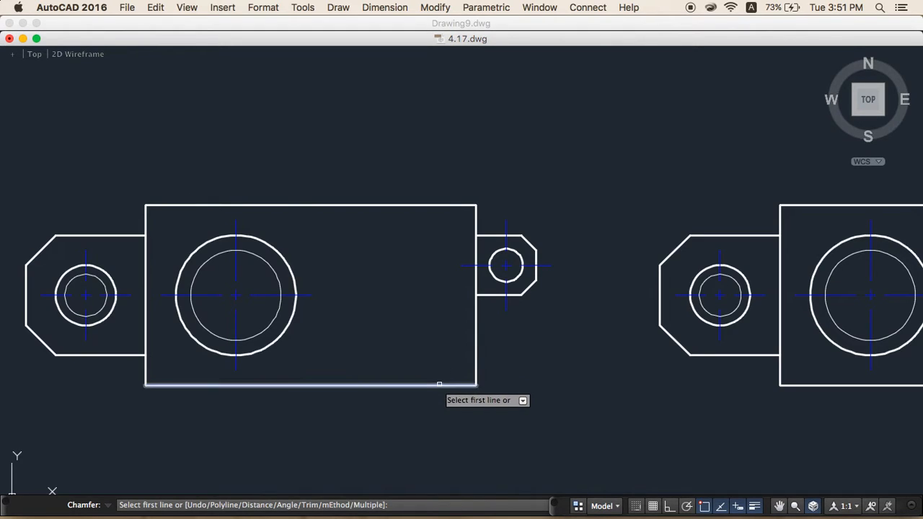
pyautogui.click(438, 384)
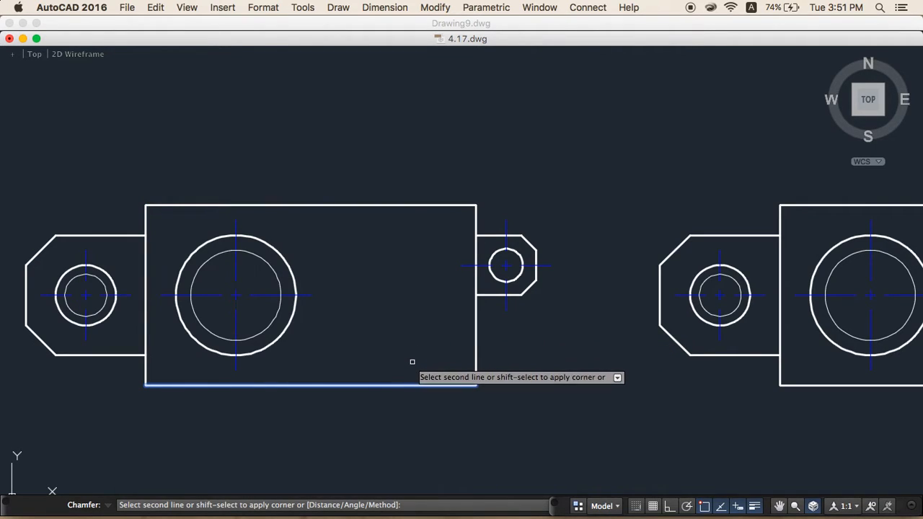
pyautogui.press('Escape')
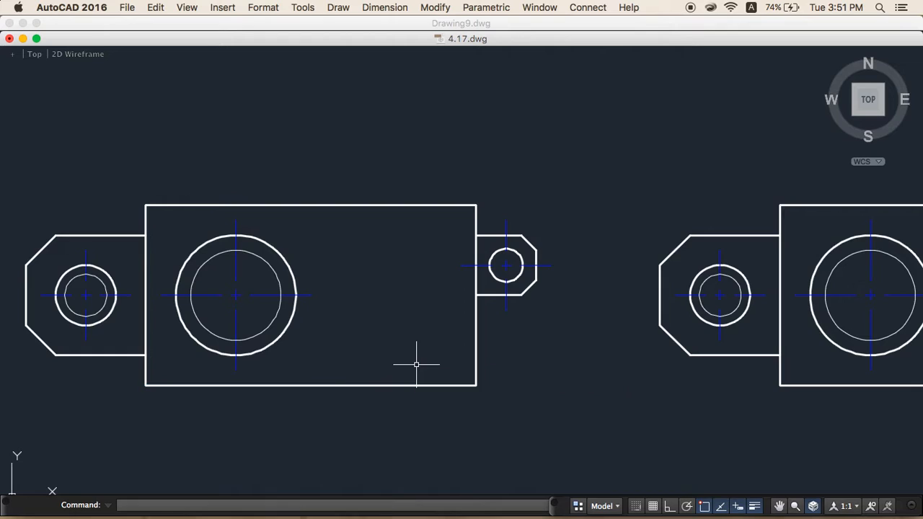
pyautogui.press('Return')
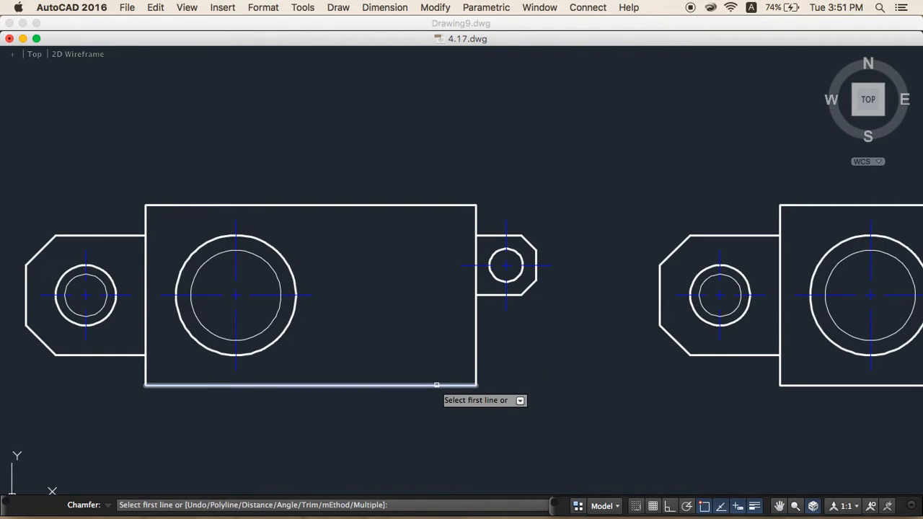
pyautogui.click(437, 385)
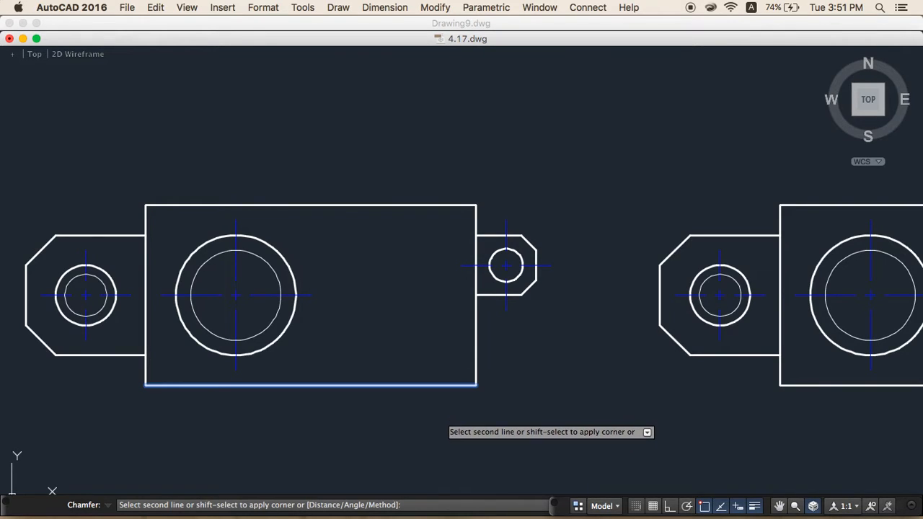
pyautogui.press('Escape')
# - Chamfer the main rectangle's lower-right corner, taking its right vertical edge as the first line and its bottom edge as the second
pyautogui.press('Return')
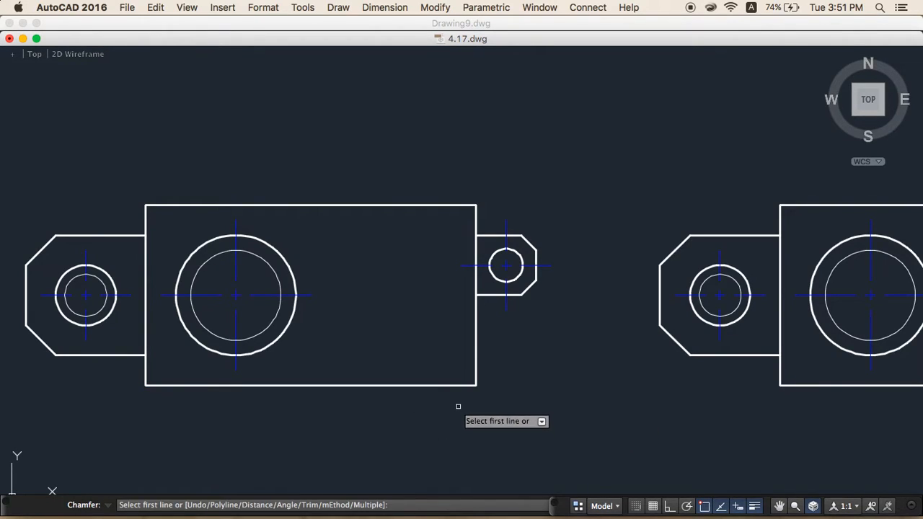
pyautogui.click(477, 357)
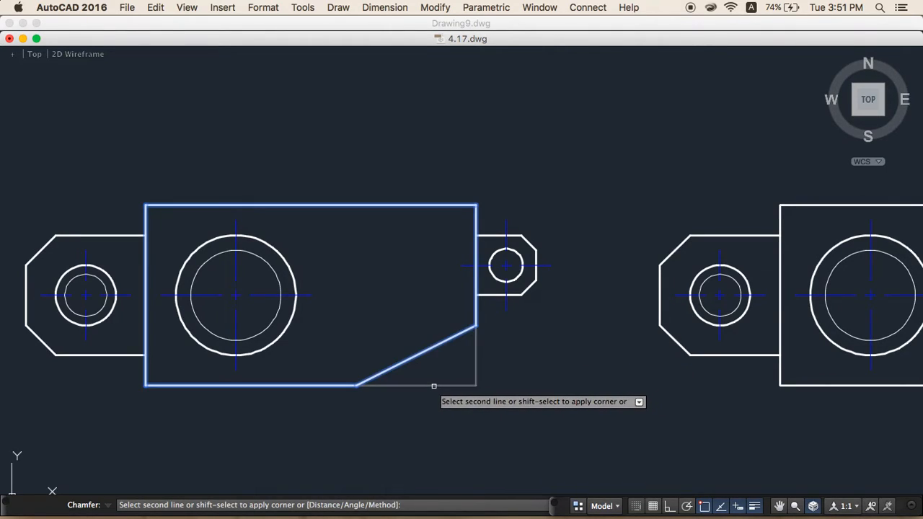
pyautogui.click(341, 385)
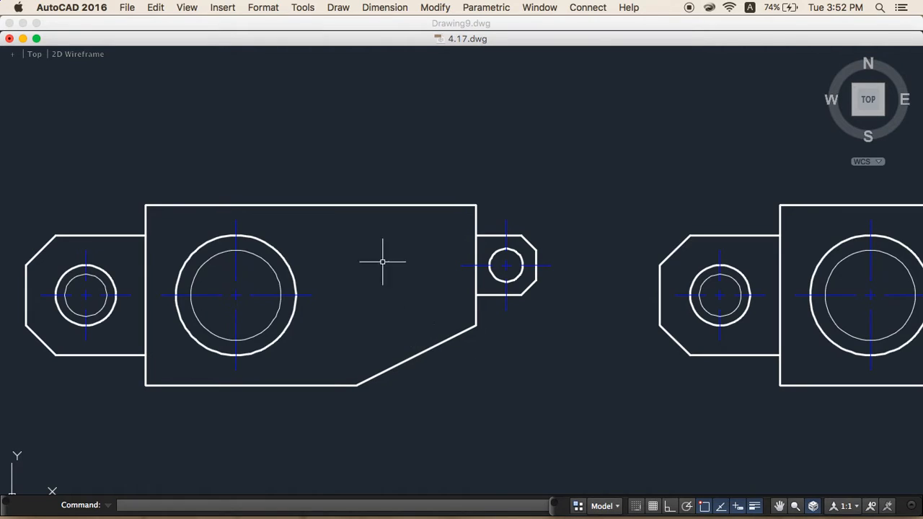
# - Close 4.17.dwg without saving the changes
pyautogui.click(8, 40)
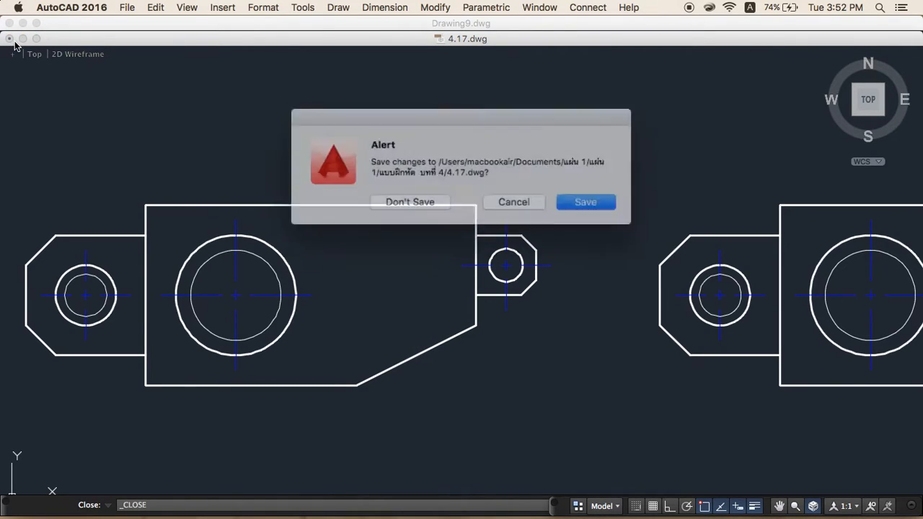
pyautogui.click(410, 200)
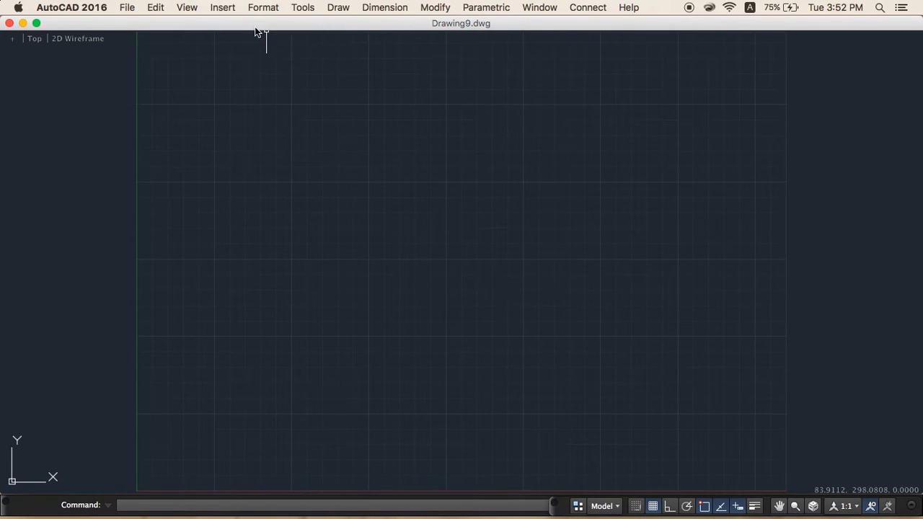
# - Draw a rectangle in Drawing9.dwg using the Dimensions option, with a length of 50 and a width of 20
pyautogui.click(336, 8)
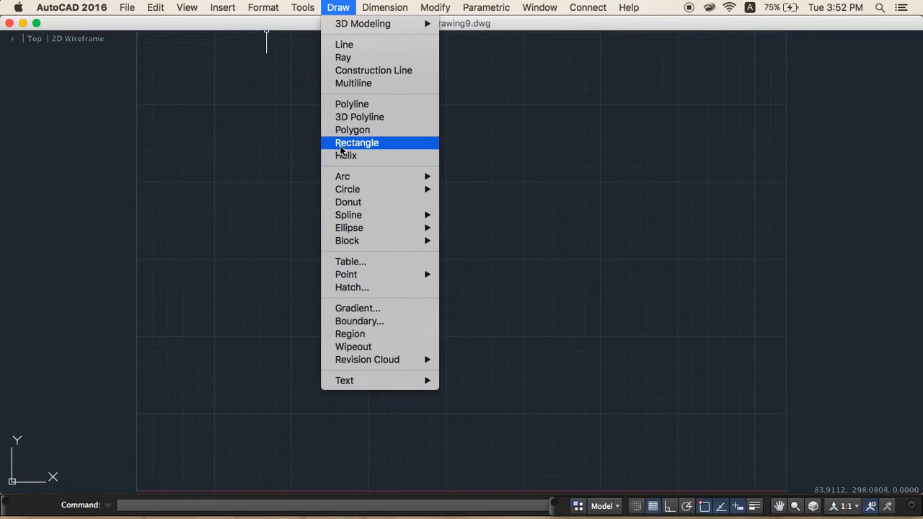
pyautogui.click(342, 144)
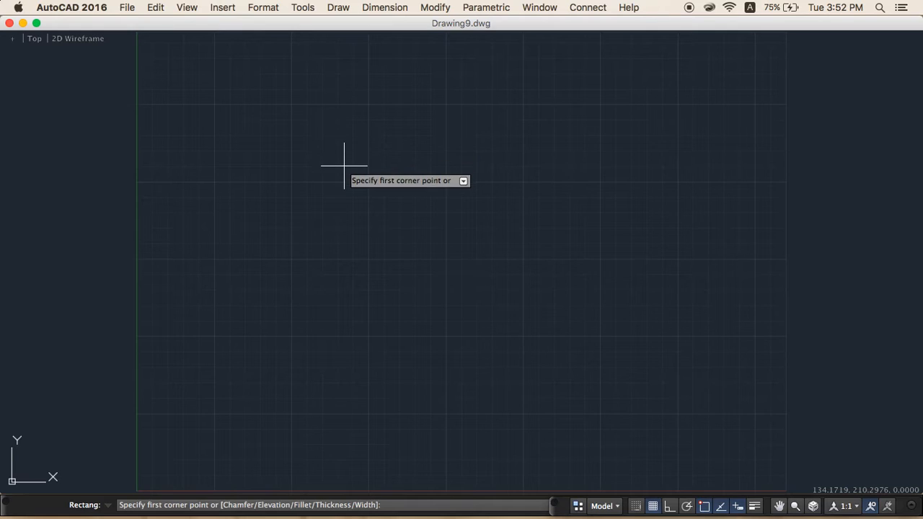
pyautogui.click(344, 166)
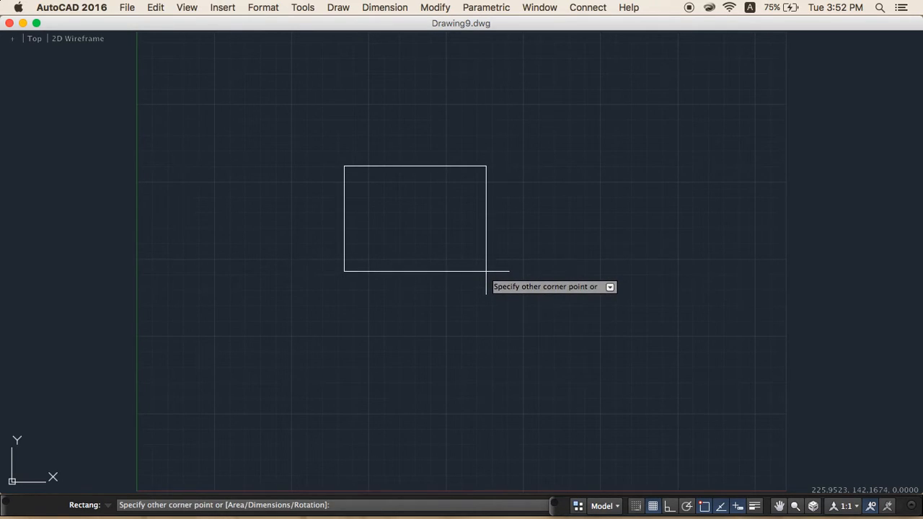
pyautogui.write('d')
pyautogui.press('Return')
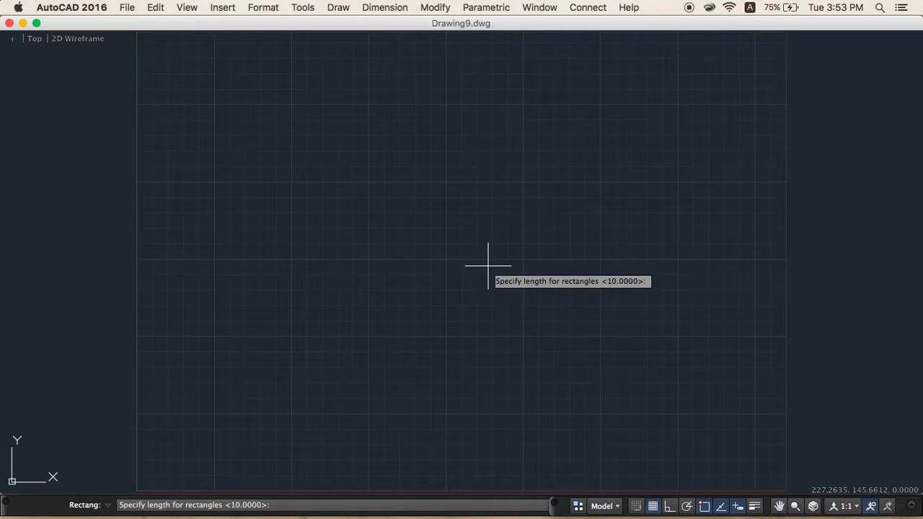
pyautogui.write('50')
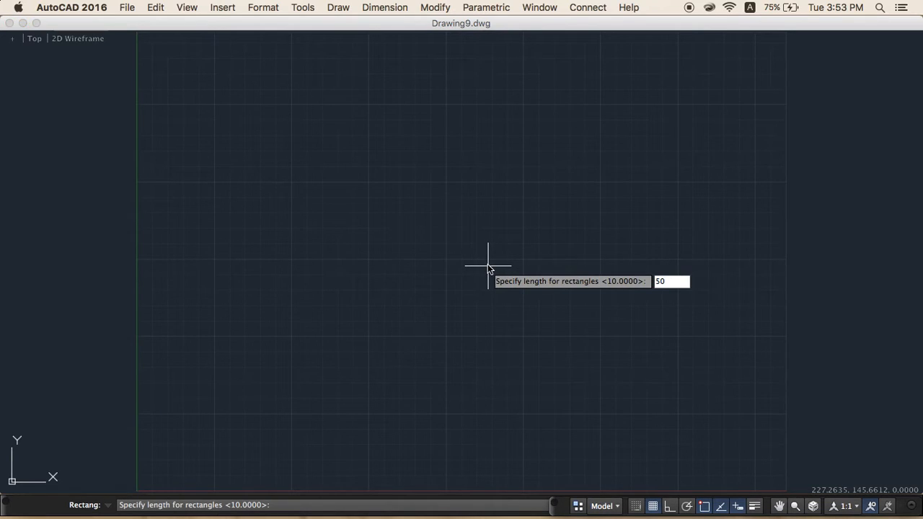
pyautogui.press('Return')
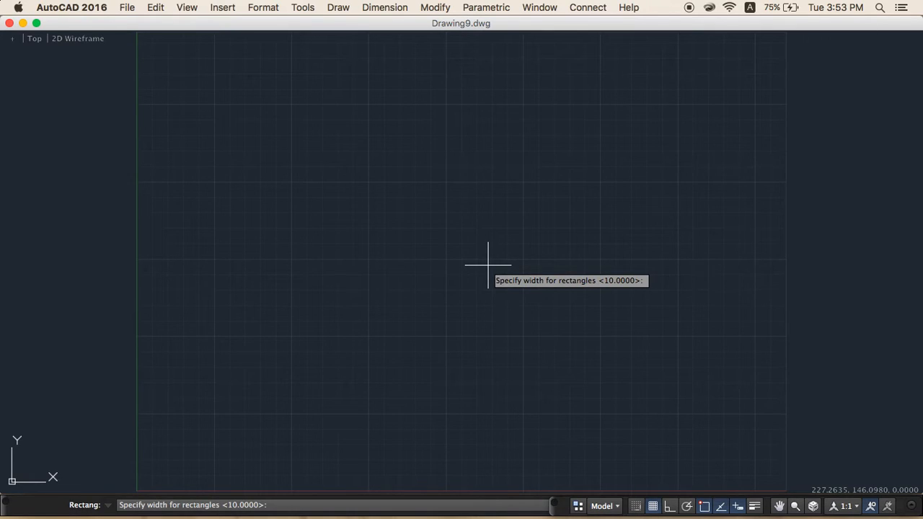
pyautogui.write('29')
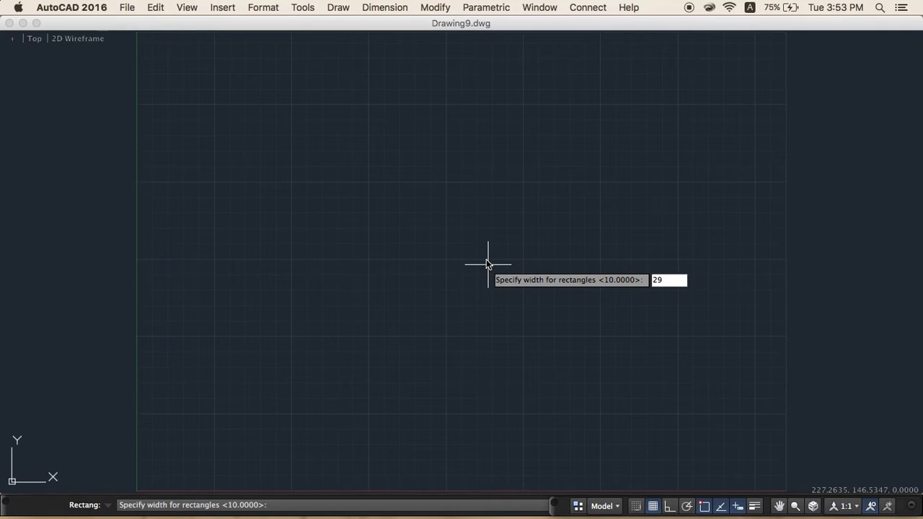
pyautogui.press('BackSpace')
pyautogui.write('0')
pyautogui.press('Return')
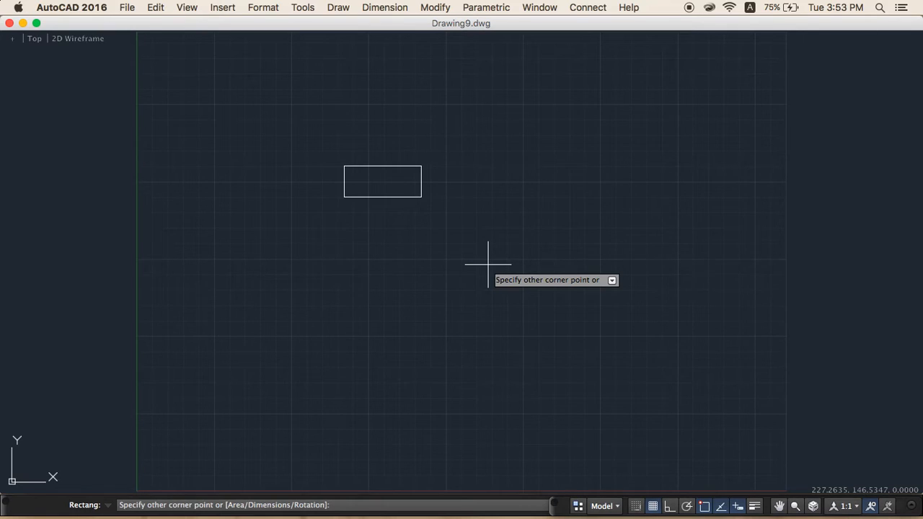
pyautogui.click(485, 261)
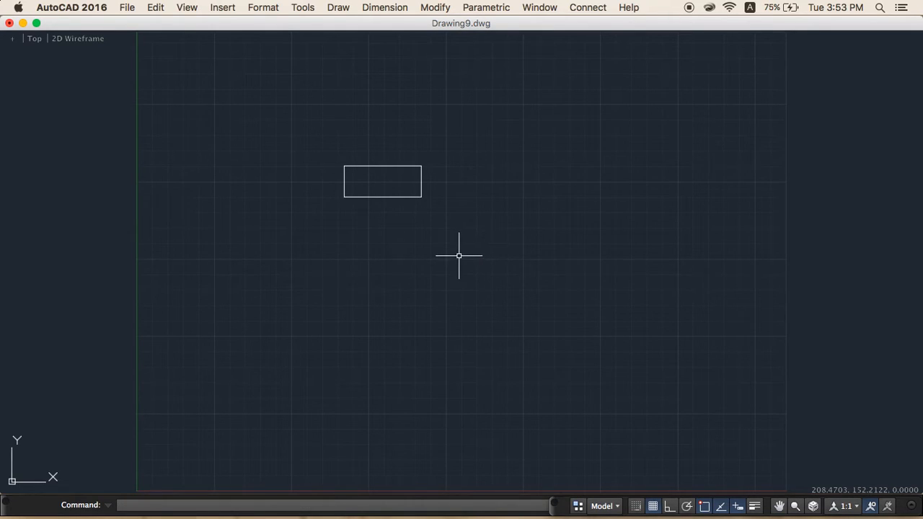
# - Draw an eight-sided polygon at the rectangle's centre, inscribed in a circle of radius 5
pyautogui.scroll(-2, 457, 256)
pyautogui.scroll(4, 458, 254)
pyautogui.scroll(2, 458, 256)
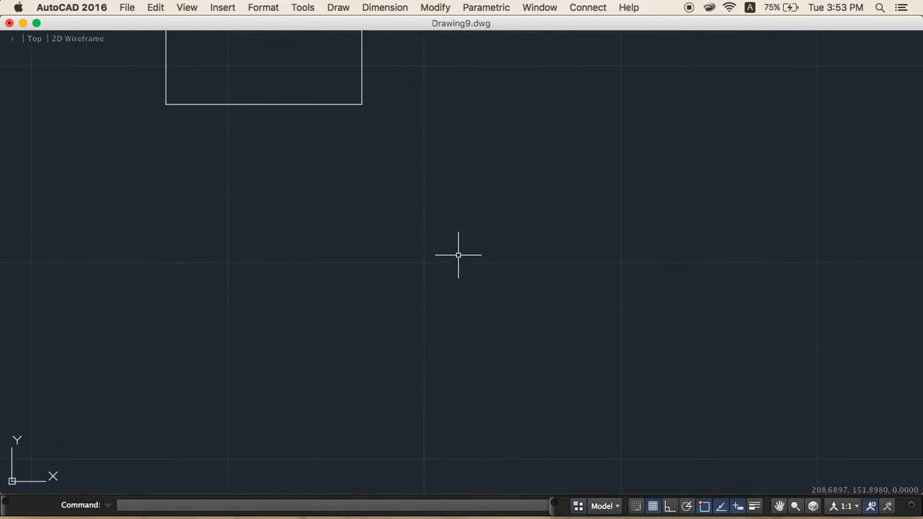
pyautogui.moveTo(334, 202)
pyautogui.mouseDown(button='middle')
pyautogui.moveTo(394, 284)
pyautogui.moveTo(474, 349)
pyautogui.mouseUp(button='middle')
pyautogui.scroll(2, 441, 330)
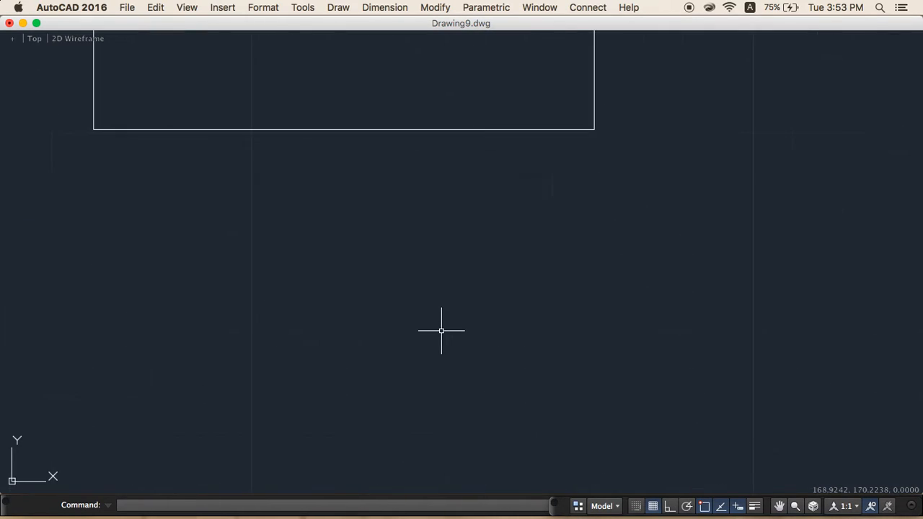
pyautogui.scroll(-1, 349, 274)
pyautogui.moveTo(356, 291); pyautogui.dragTo(426, 364, button='middle')
pyautogui.scroll(2, 427, 363)
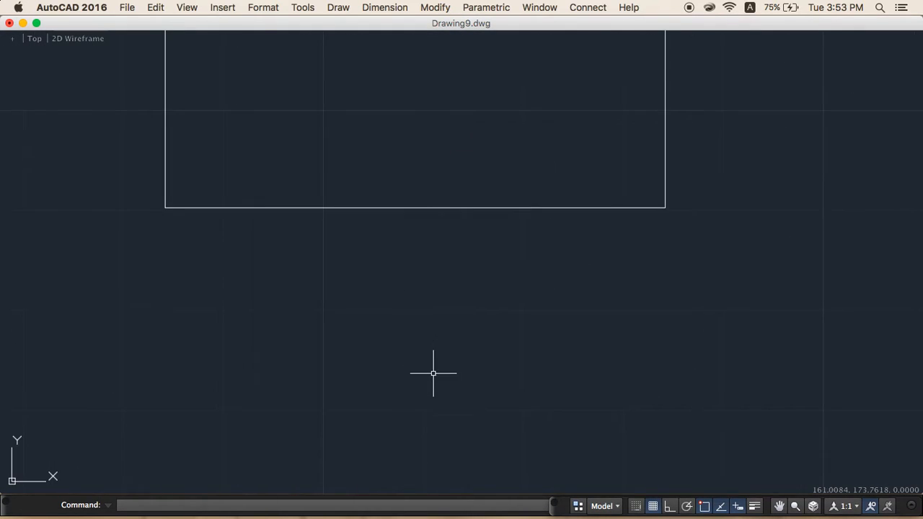
pyautogui.moveTo(348, 295); pyautogui.dragTo(400, 382, button='middle')
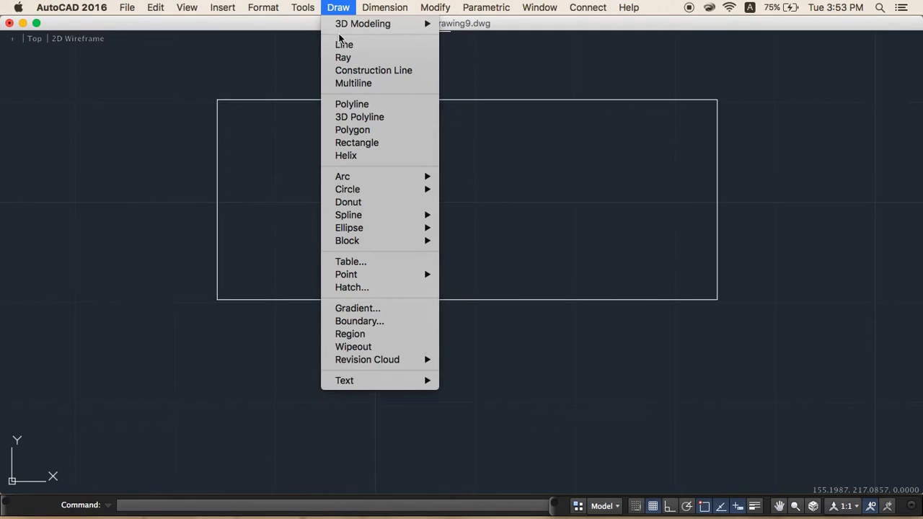
pyautogui.click(352, 130)
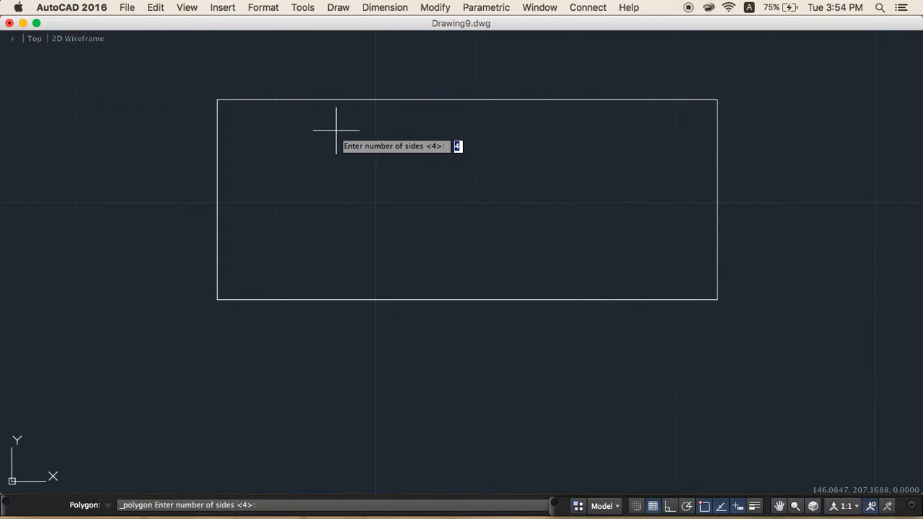
pyautogui.write('8')
pyautogui.press('Return')
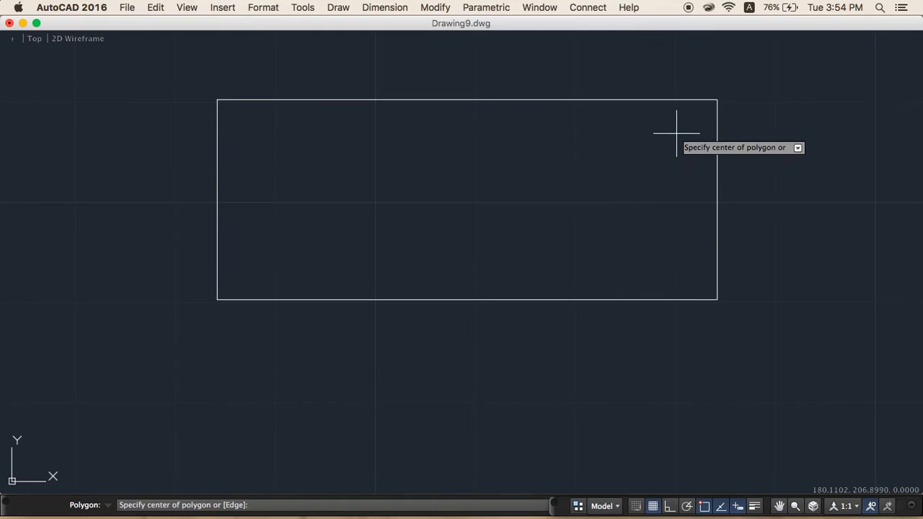
pyautogui.click(468, 200)
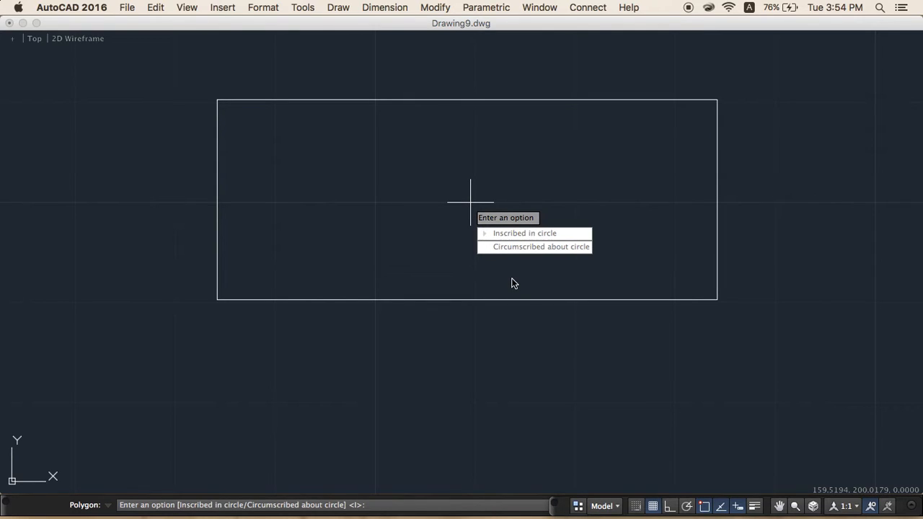
pyautogui.click(510, 233)
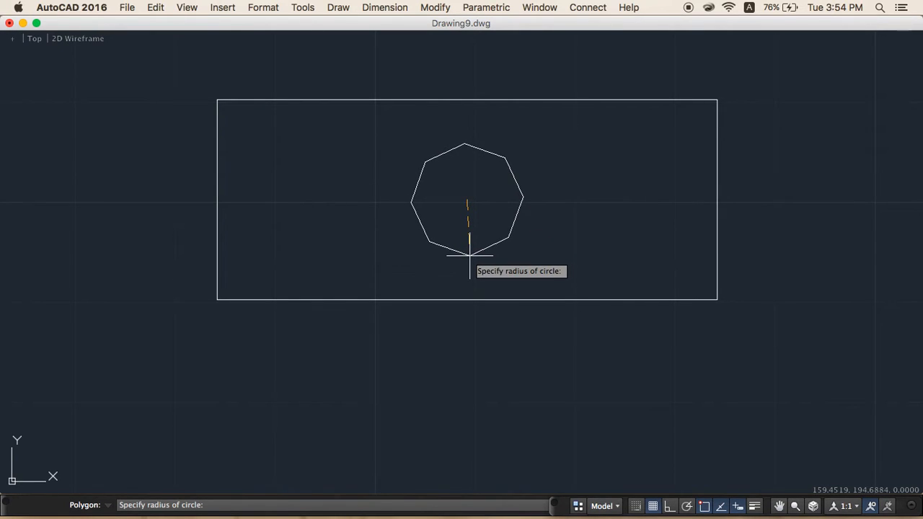
pyautogui.write('5')
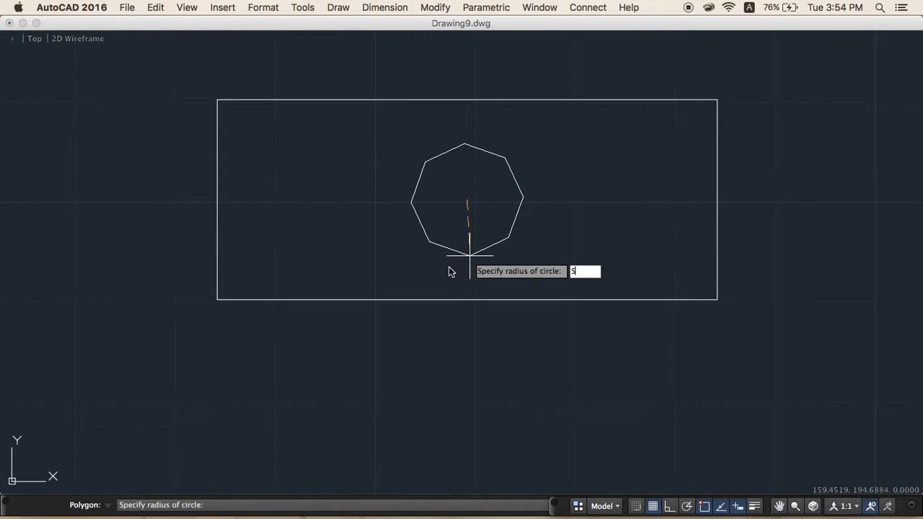
pyautogui.press('Return')
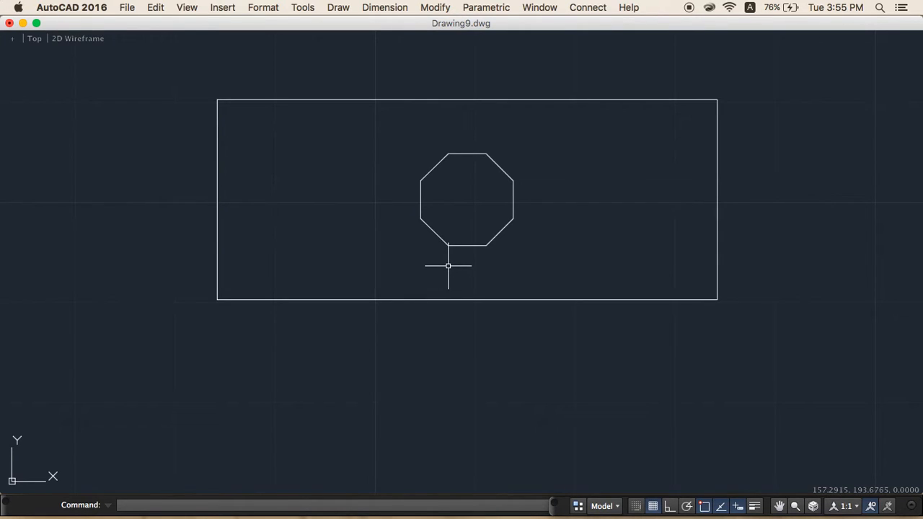
# - Trim away the octagon's four diagonal sides, using all objects as cutting edges
pyautogui.click(442, 9)
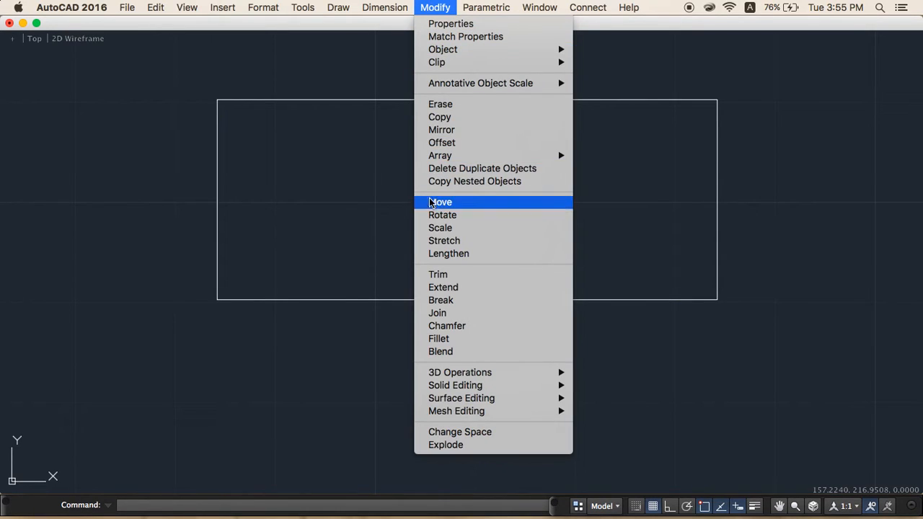
pyautogui.click(438, 276)
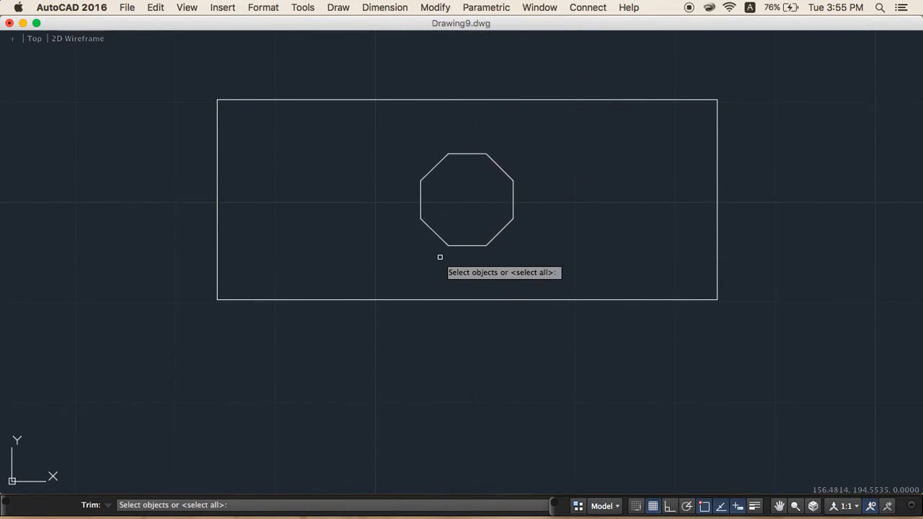
pyautogui.press('Return')
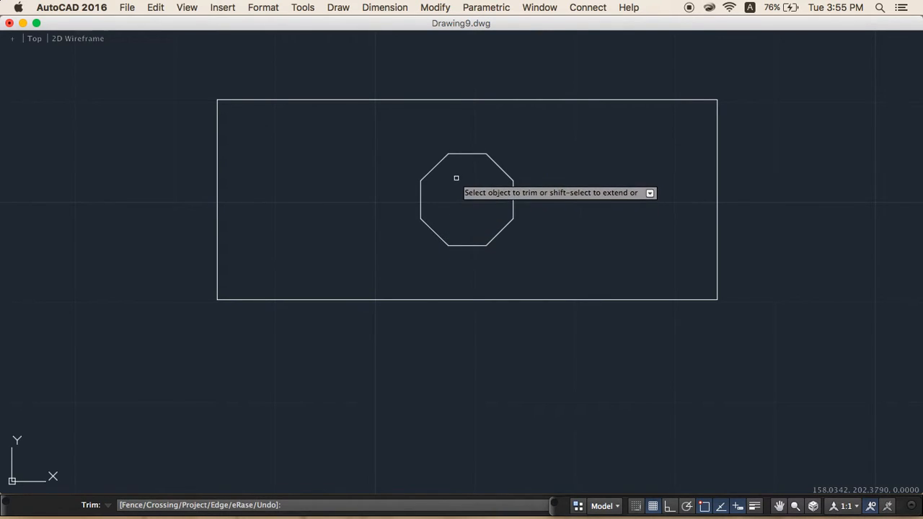
pyautogui.click(501, 169)
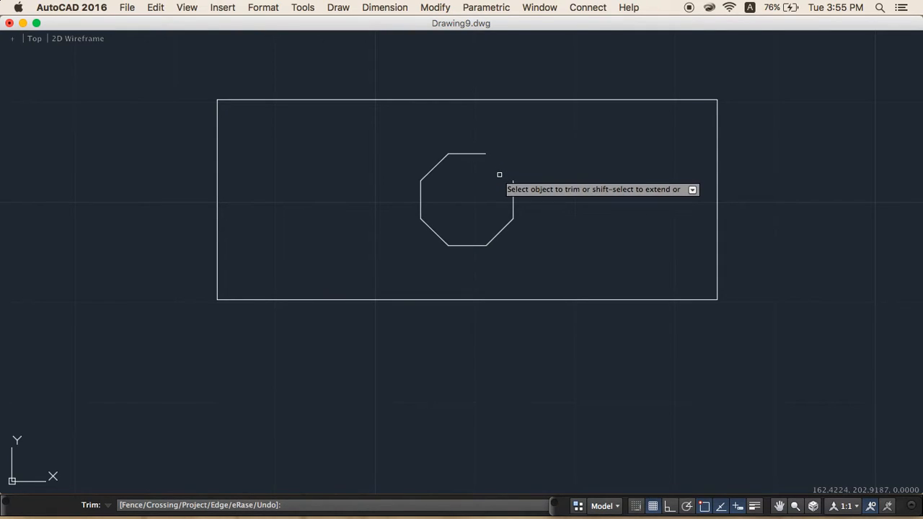
pyautogui.click(433, 167)
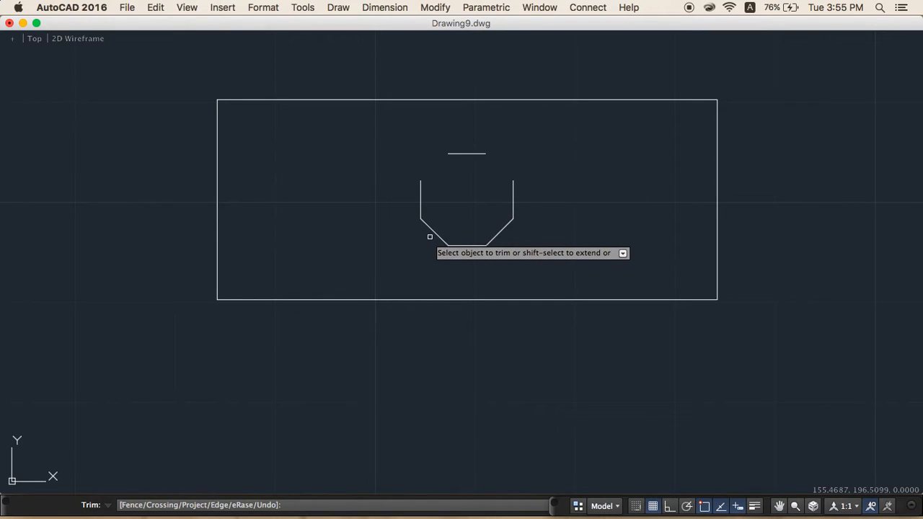
pyautogui.click(432, 230)
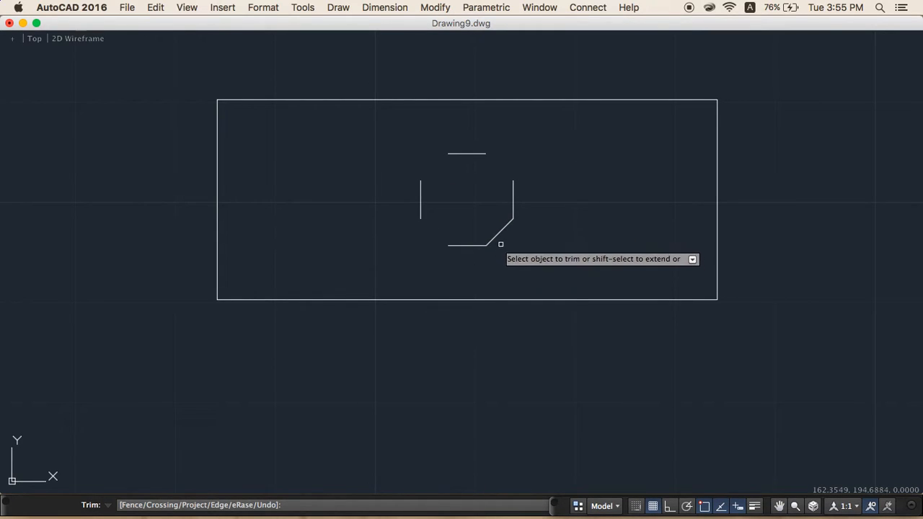
pyautogui.click(496, 235)
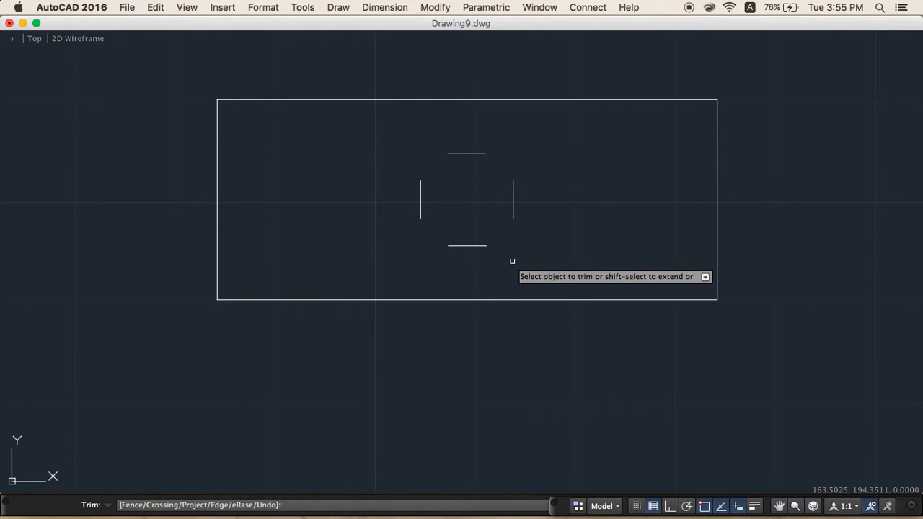
# - Fillet the rectangle's two left corners with a radius of 5, using Fillet's Multiple option
pyautogui.press('Return')
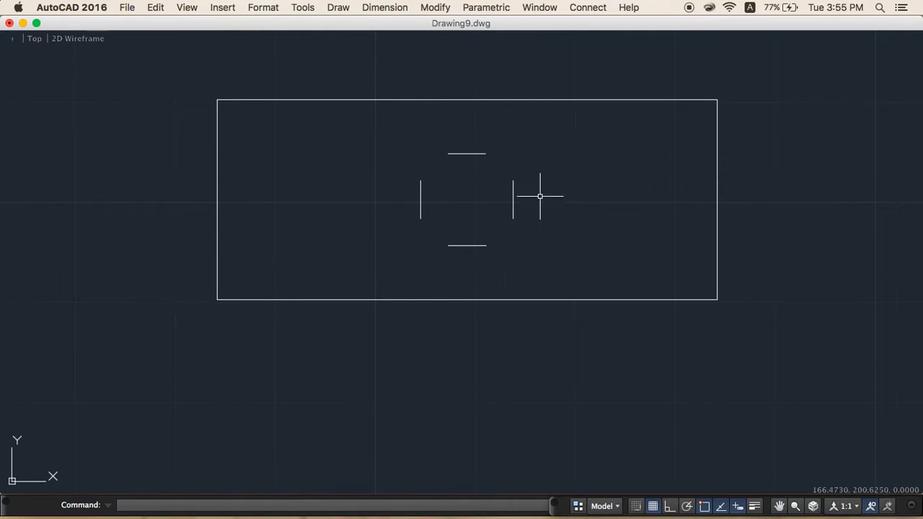
pyautogui.click(435, 8)
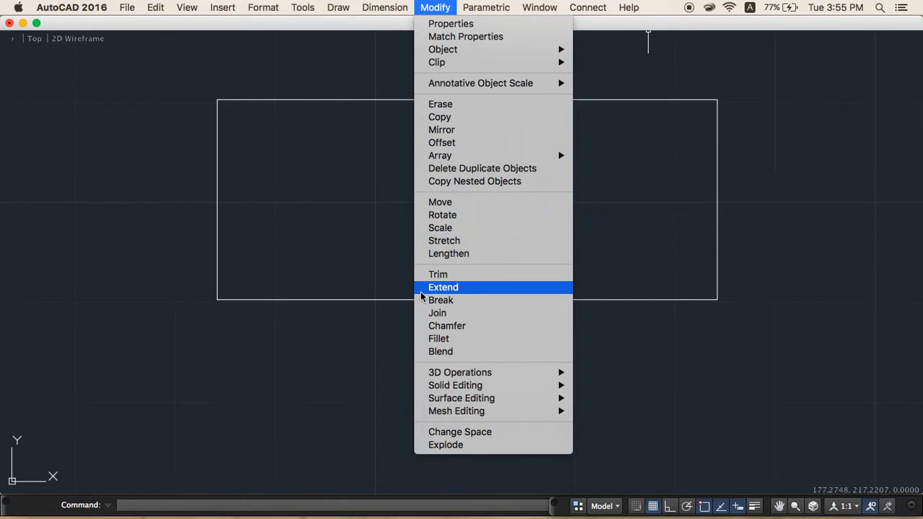
pyautogui.click(427, 340)
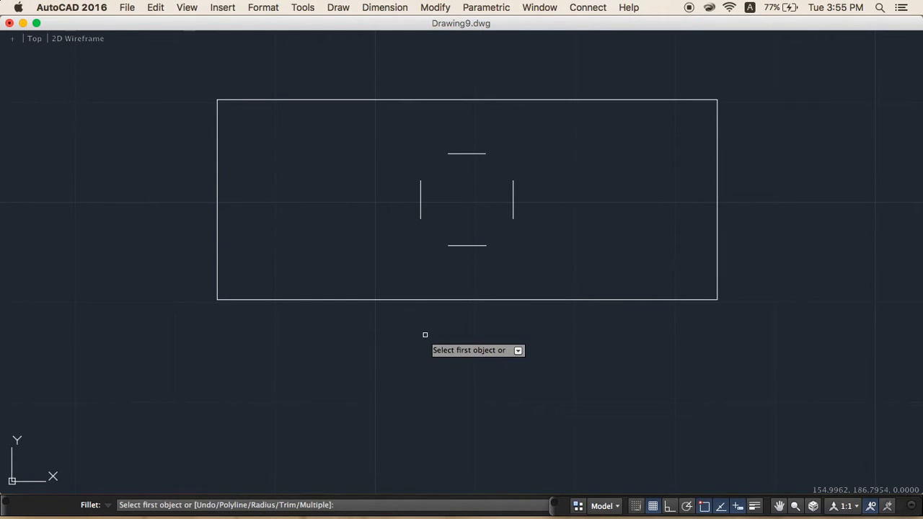
pyautogui.write('r')
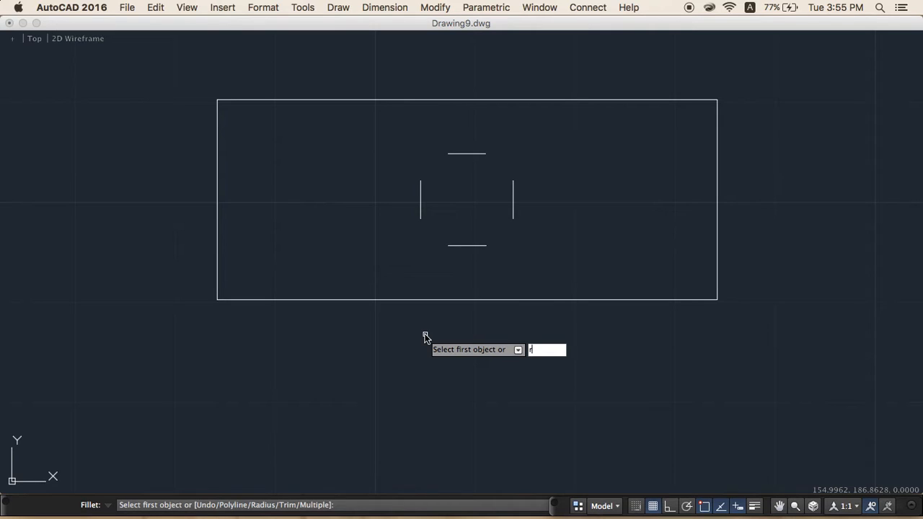
pyautogui.press('Return')
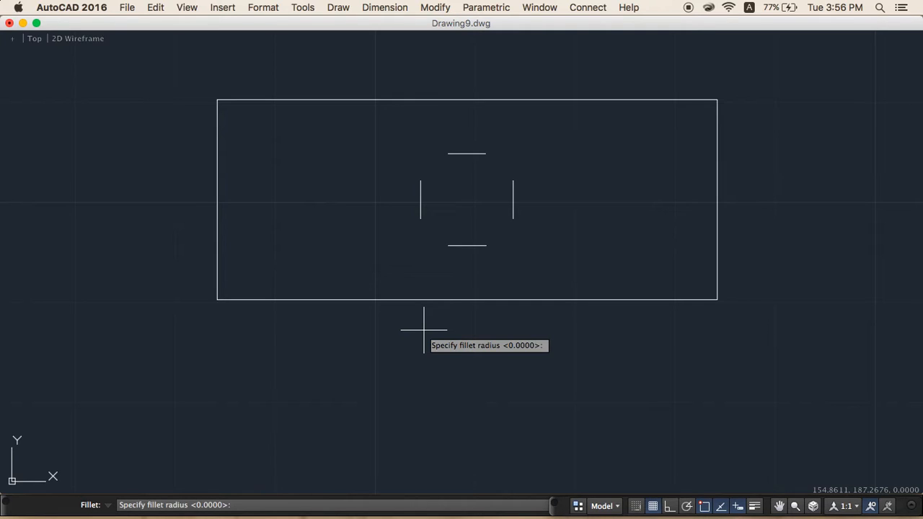
pyautogui.write('5')
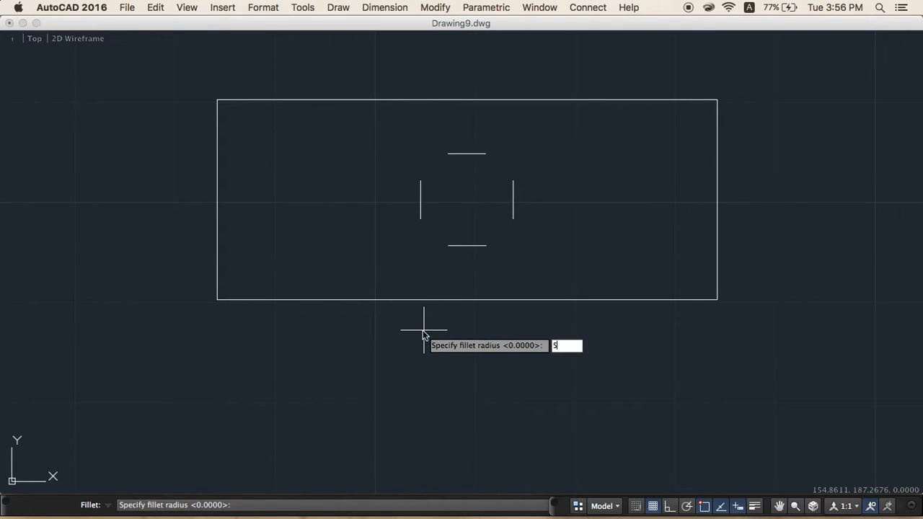
pyautogui.press('Return')
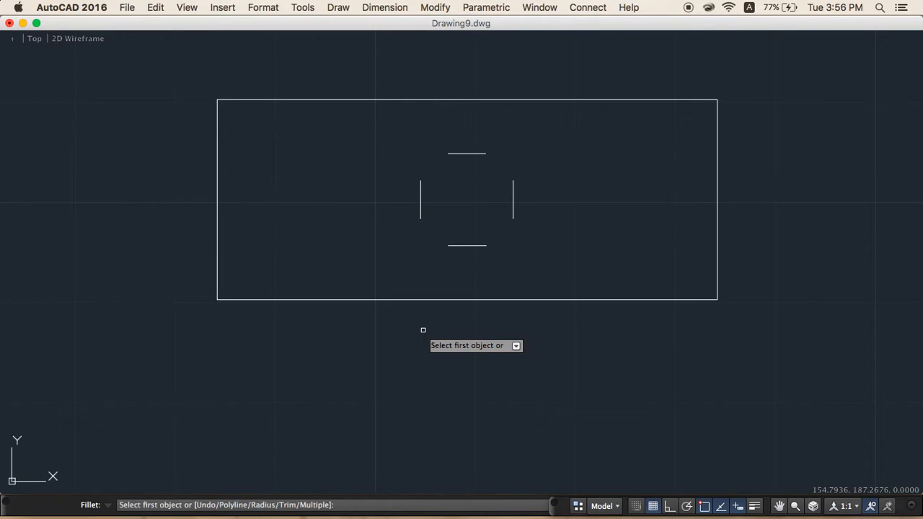
pyautogui.write('m')
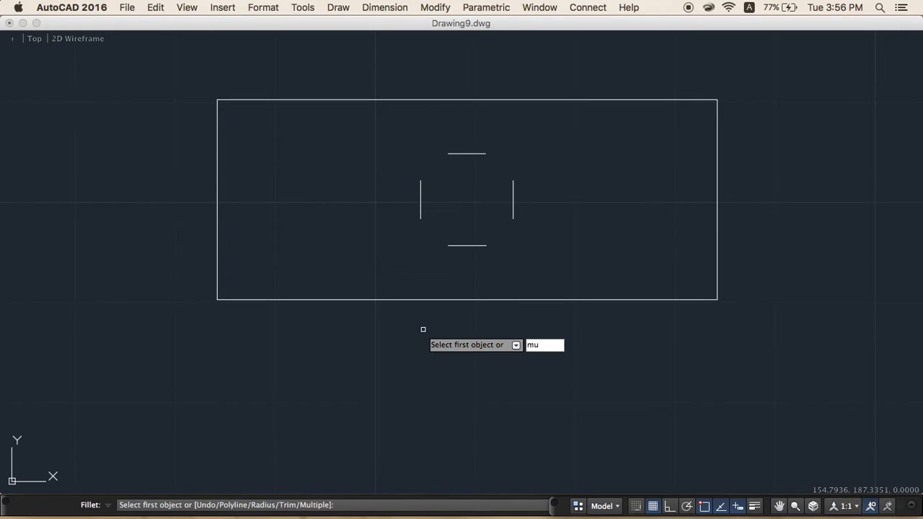
pyautogui.write('u')
pyautogui.press('Return')
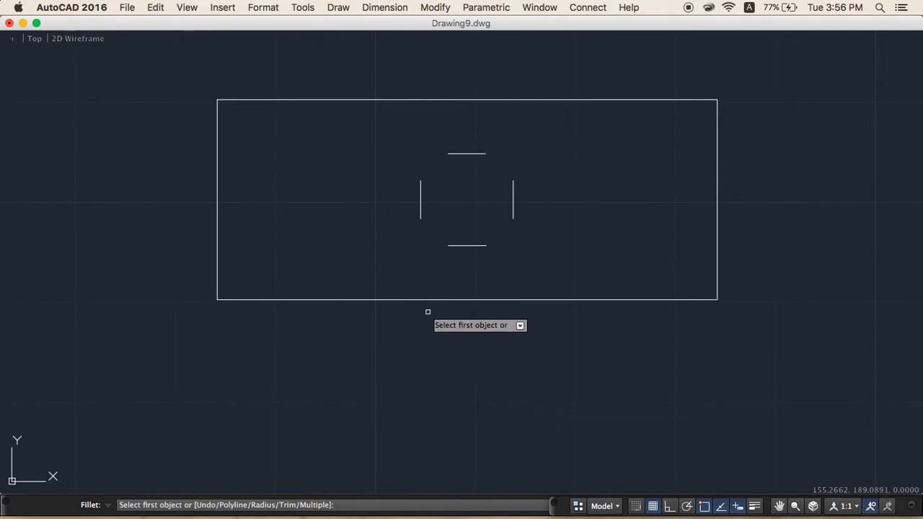
pyautogui.click(269, 99)
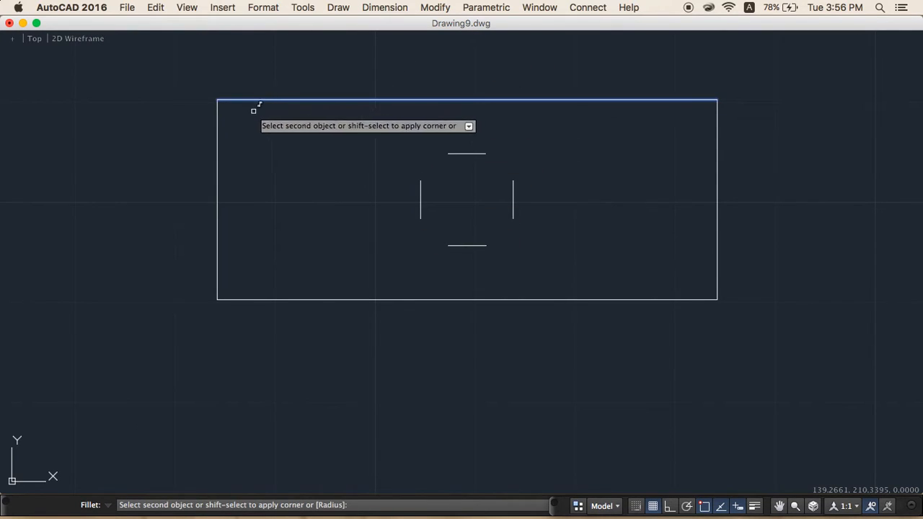
pyautogui.click(218, 137)
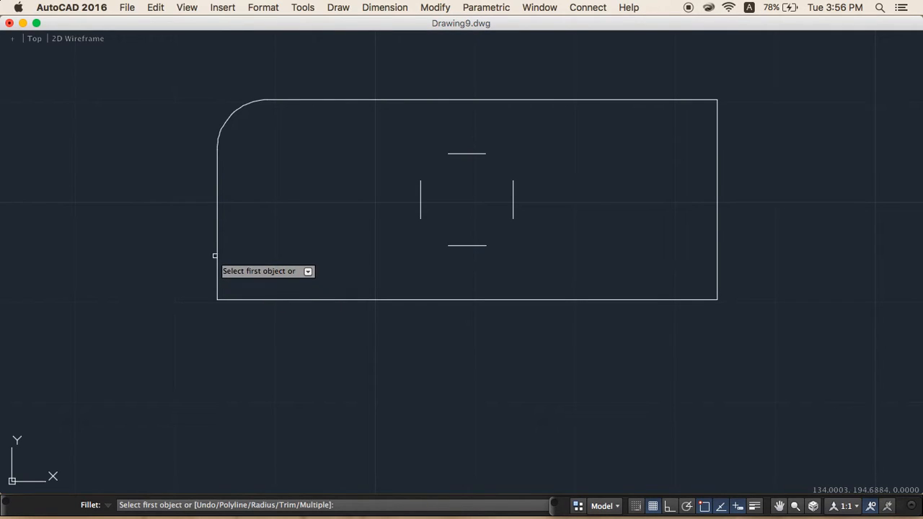
pyautogui.click(216, 261)
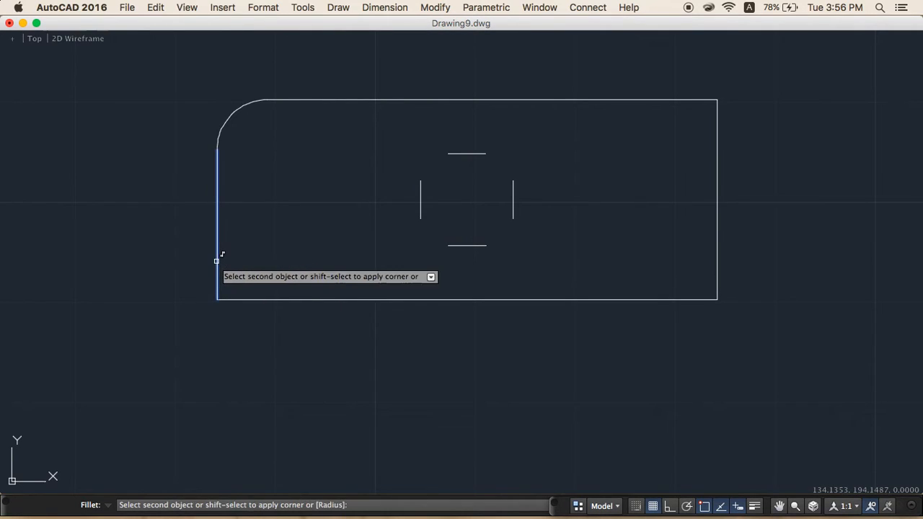
pyautogui.click(290, 298)
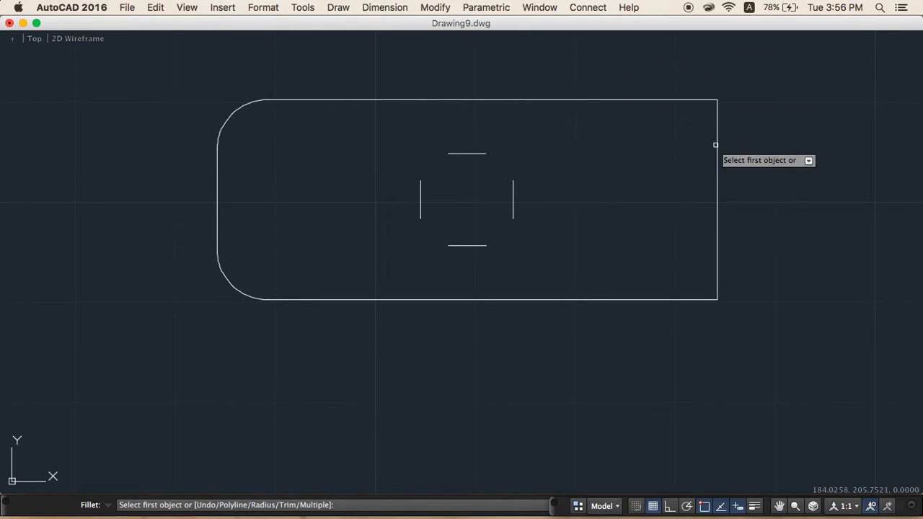
# - Fillet the rectangle's two right corners with the same radius
pyautogui.click(654, 100)
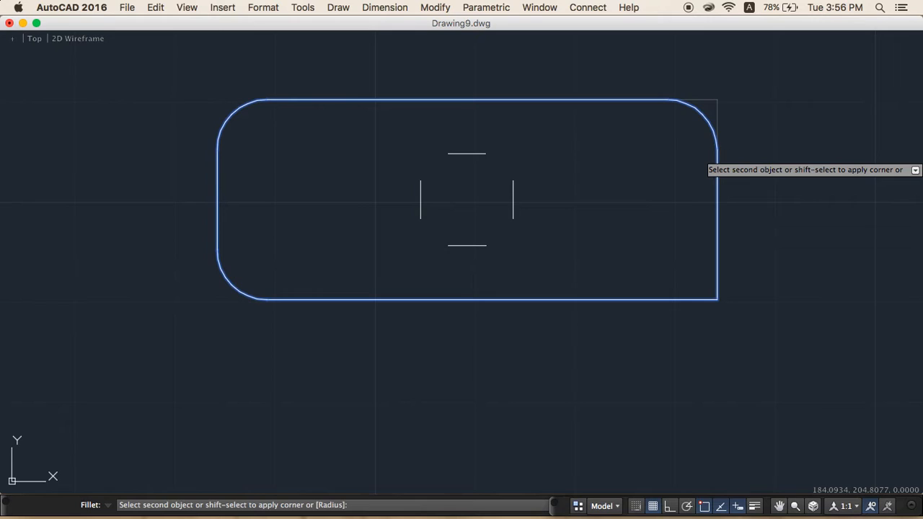
pyautogui.click(717, 153)
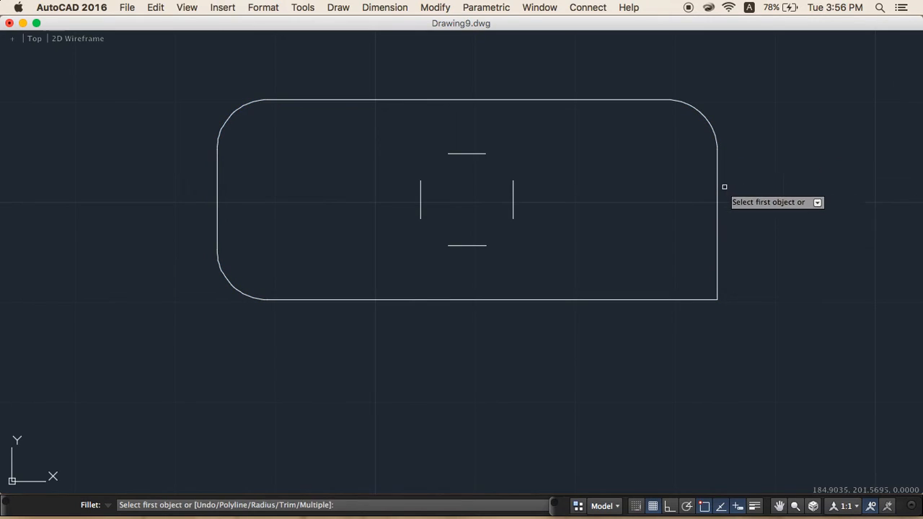
pyautogui.click(717, 241)
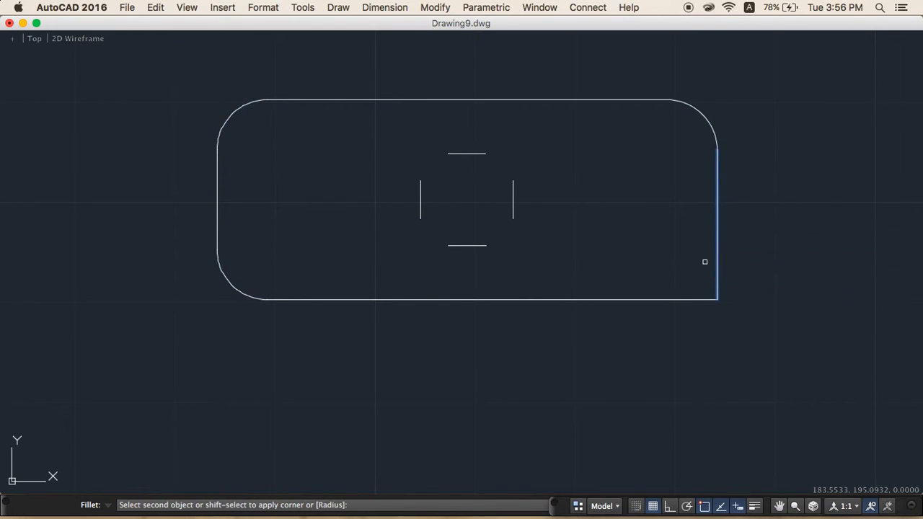
pyautogui.click(667, 298)
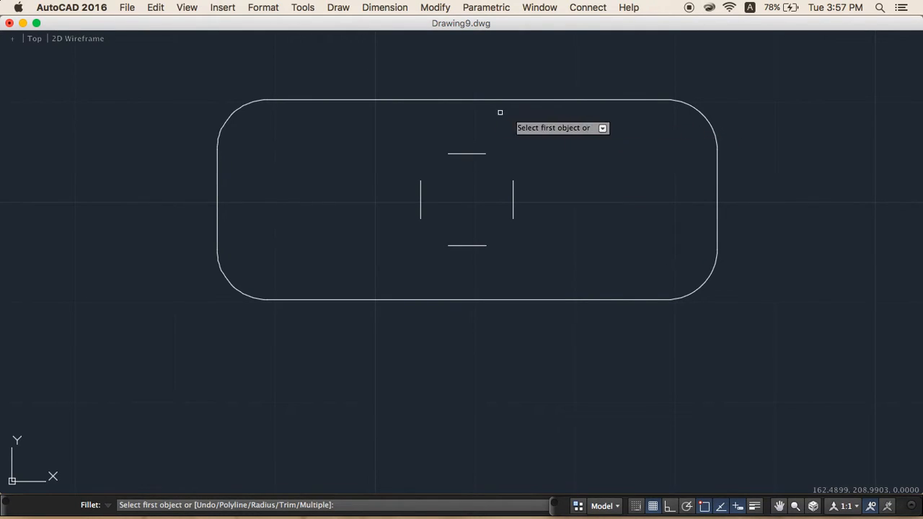
# - Extend the four remaining octagon sides to meet in sharp corners with Fillet, forming a closed square
pyautogui.click(466, 154)
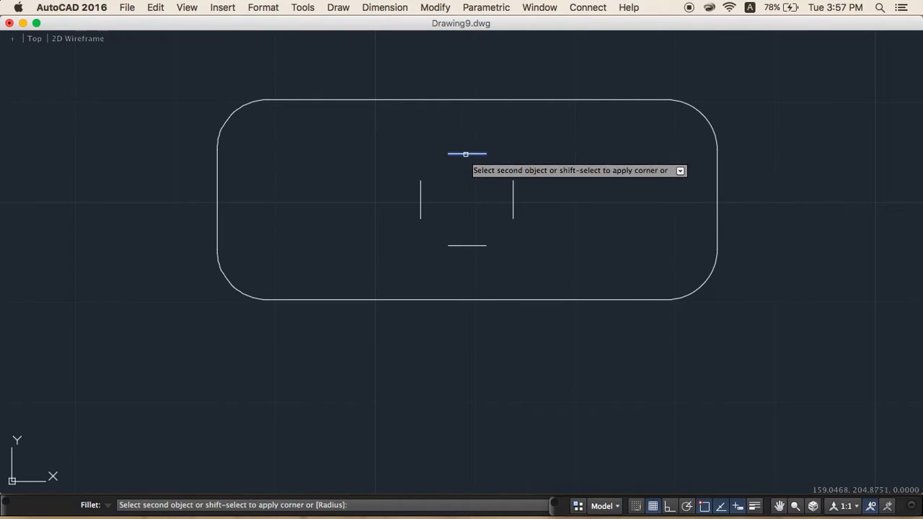
pyautogui.click(513, 213)
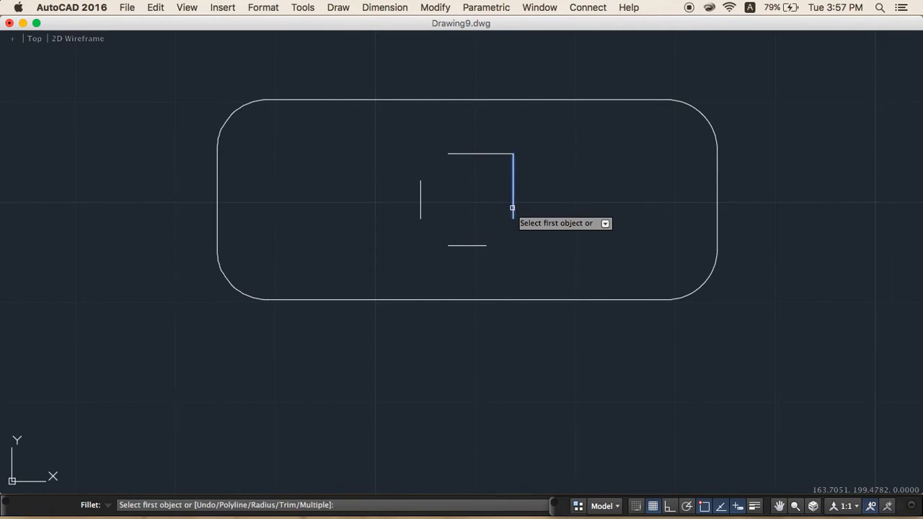
pyautogui.click(512, 208)
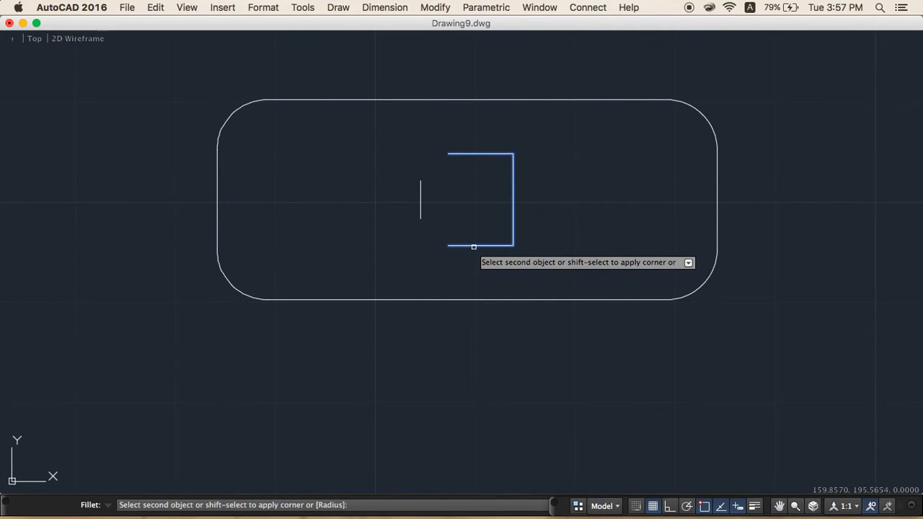
pyautogui.click(473, 247)
pyautogui.click(462, 246)
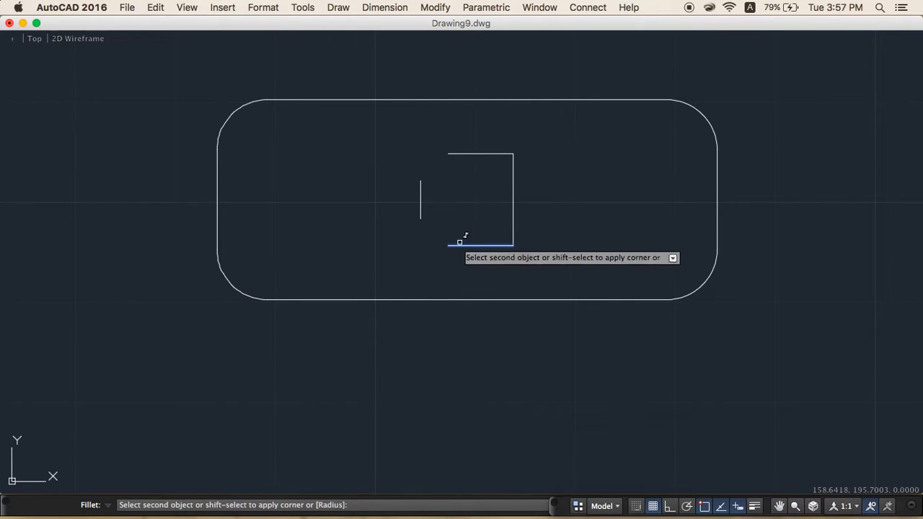
pyautogui.click(421, 216)
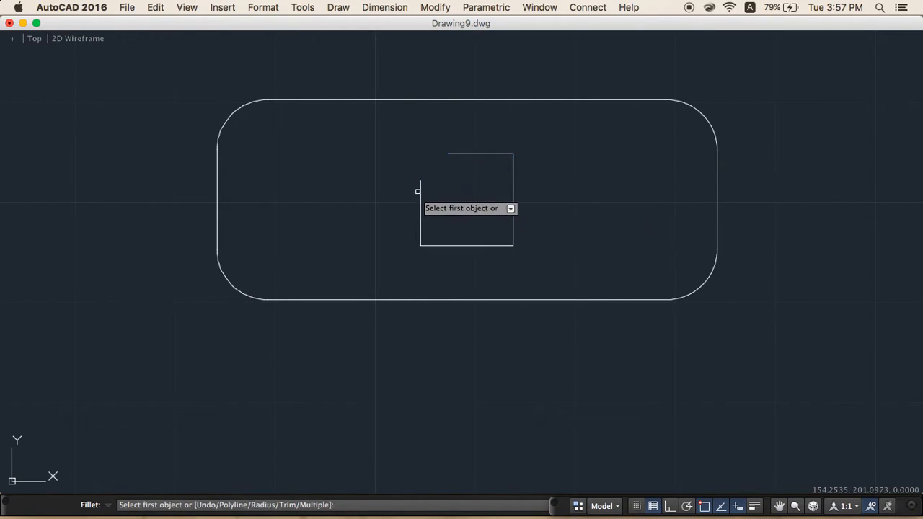
pyautogui.click(421, 189)
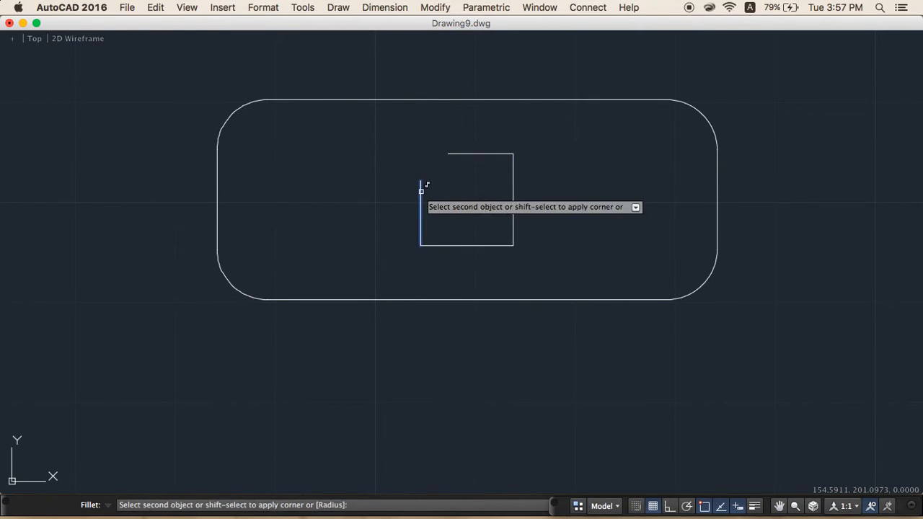
pyautogui.click(456, 153)
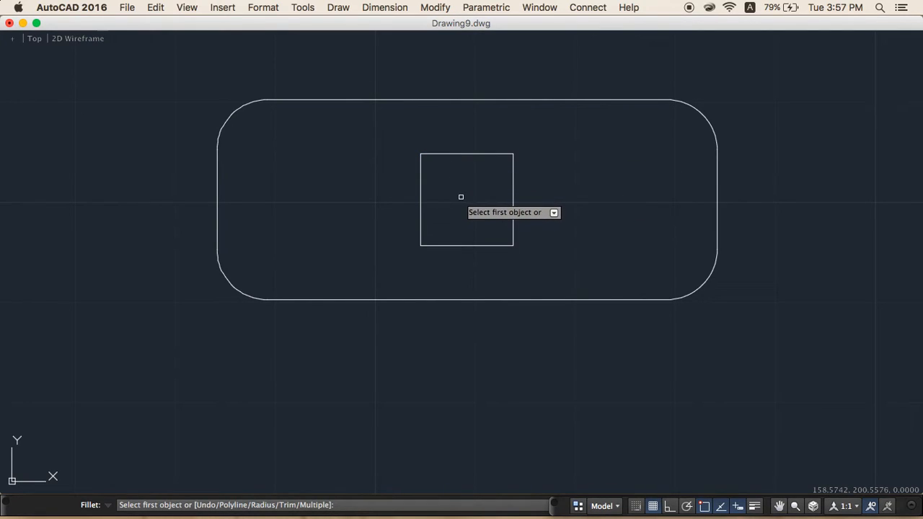
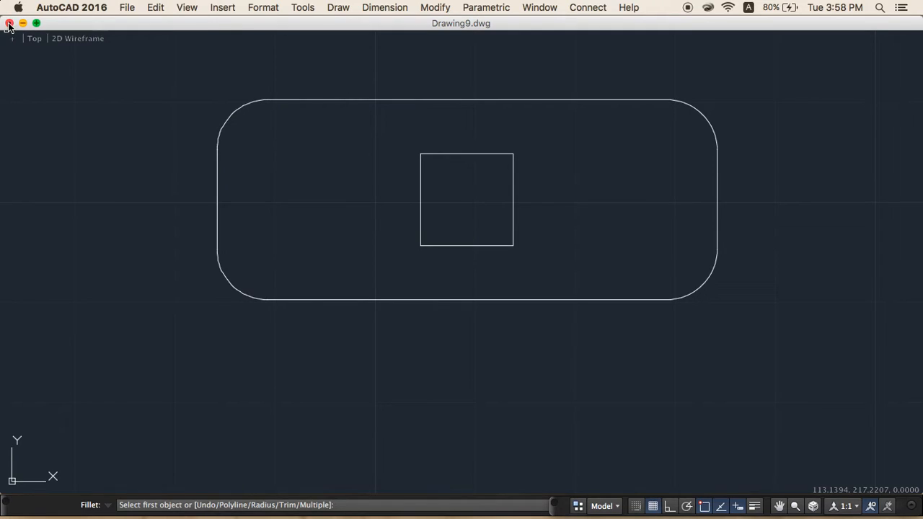
# - Close Drawing9.dwg and 4.11.dwg without saving the changes
pyautogui.click(9, 23)
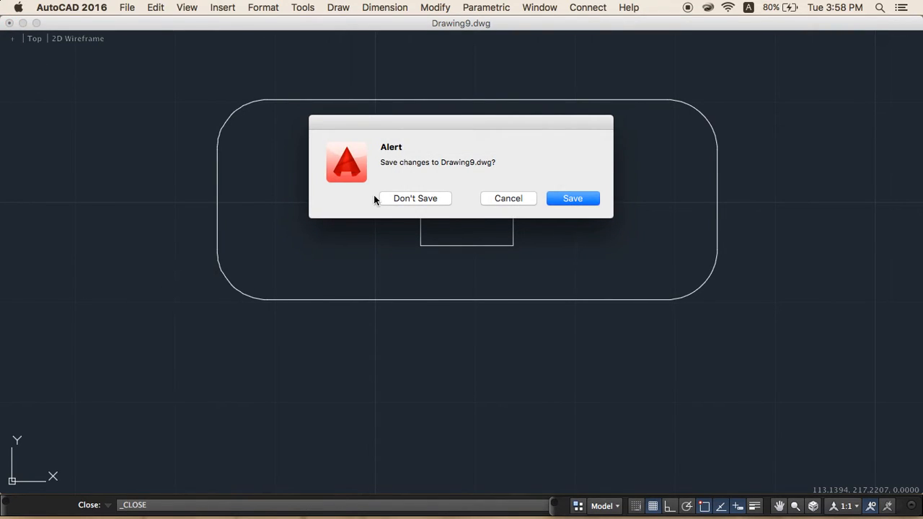
pyautogui.click(402, 199)
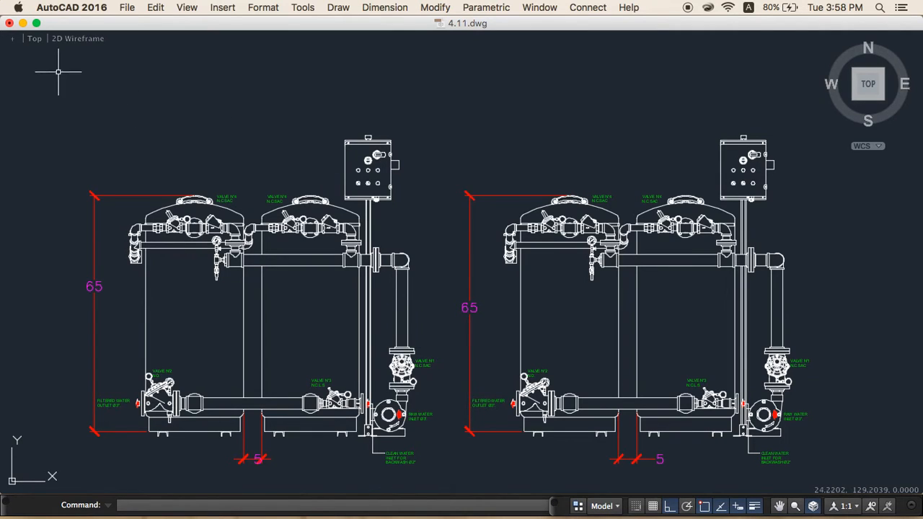
pyautogui.click(9, 23)
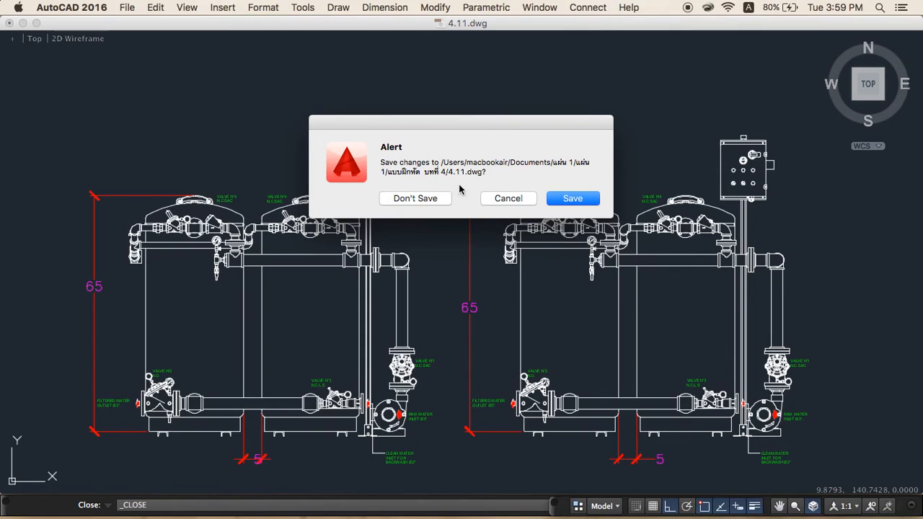
pyautogui.click(436, 199)
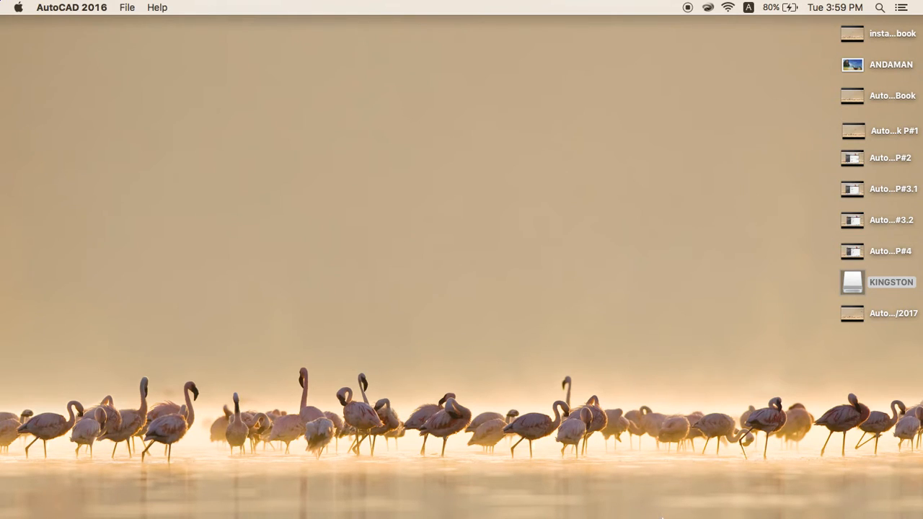
# - Create a new drawing from the PAPER A2-A4.dwt template
pyautogui.moveTo(662, 517)
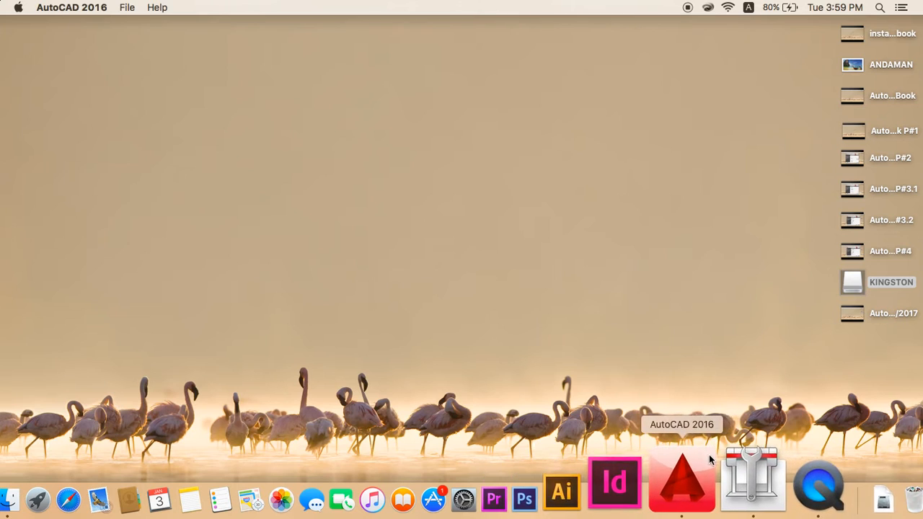
pyautogui.click(692, 495)
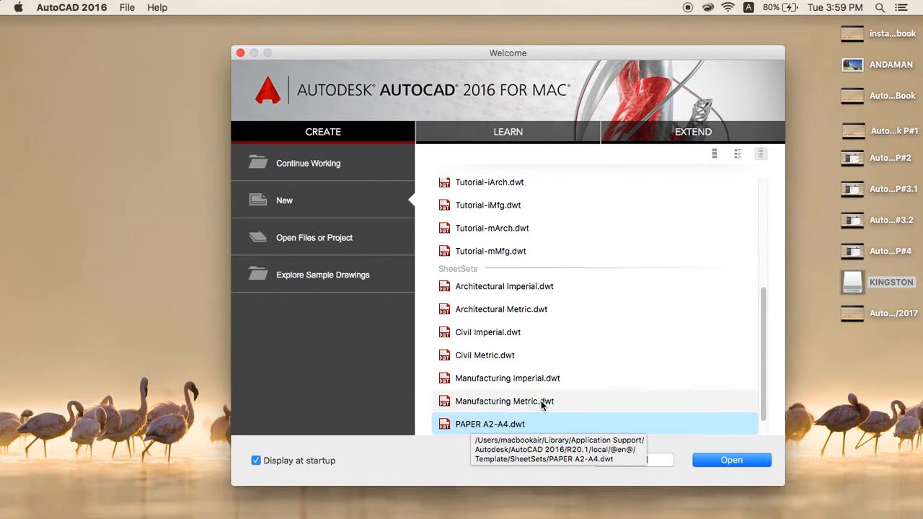
pyautogui.click(708, 461)
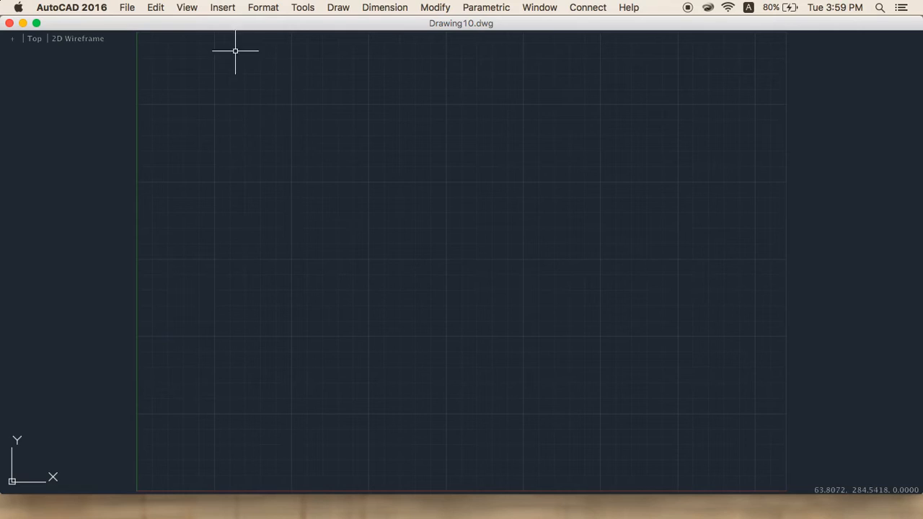
# - Open the exercise drawing 4.20.dwg from the chapter 4 exercises folder
pyautogui.click(132, 8)
pyautogui.click(155, 50)
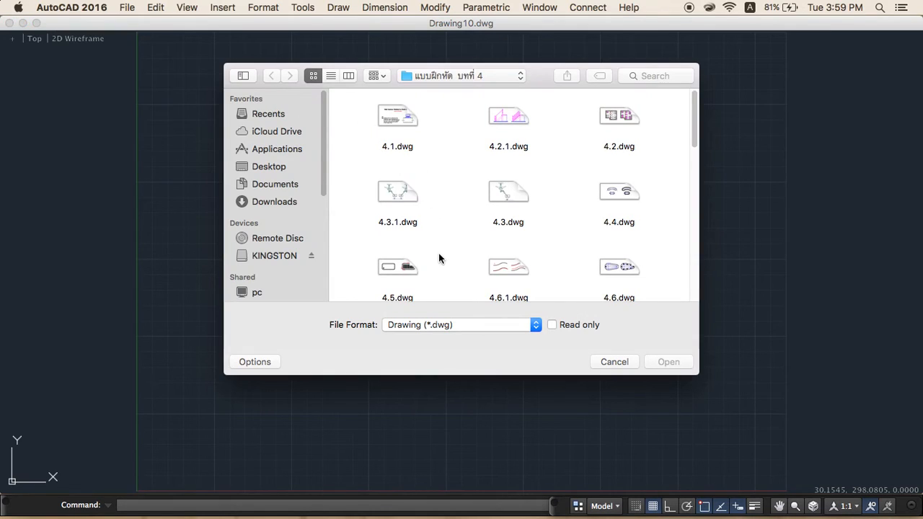
pyautogui.scroll(-5, 440, 249)
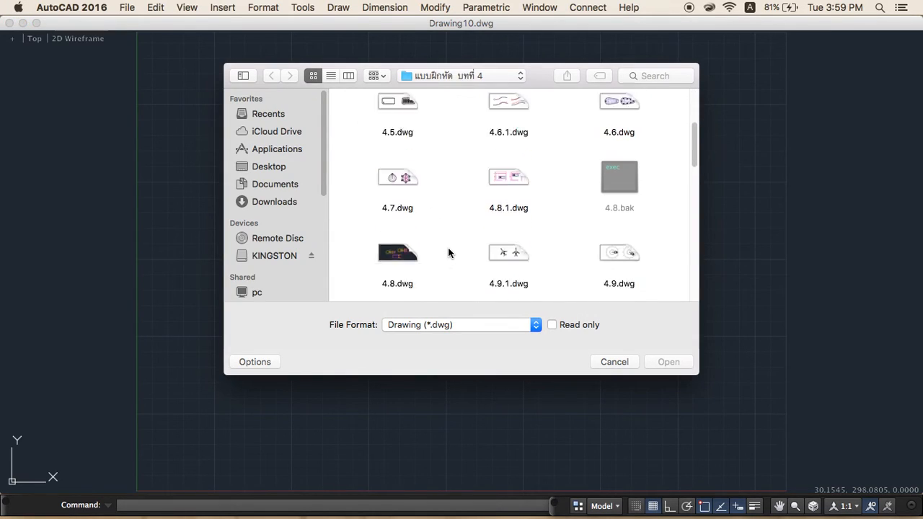
pyautogui.scroll(-4, 451, 249)
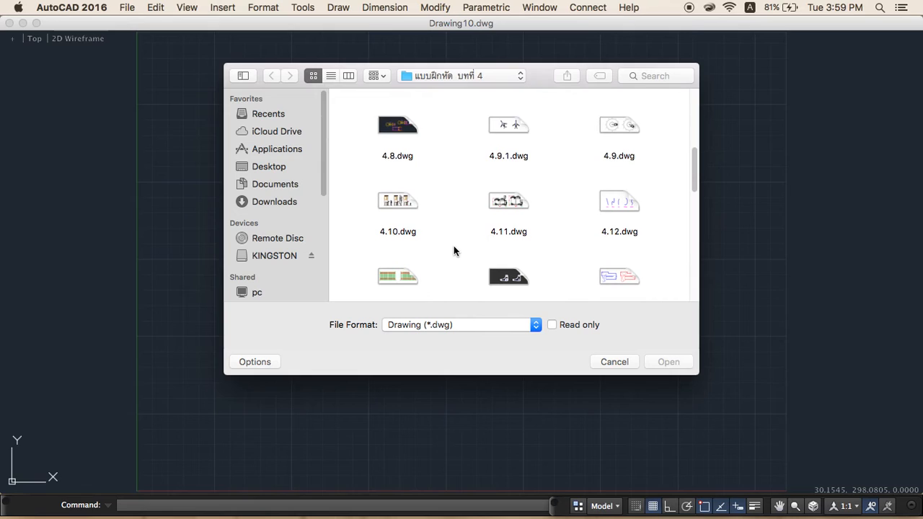
pyautogui.scroll(-1, 454, 250)
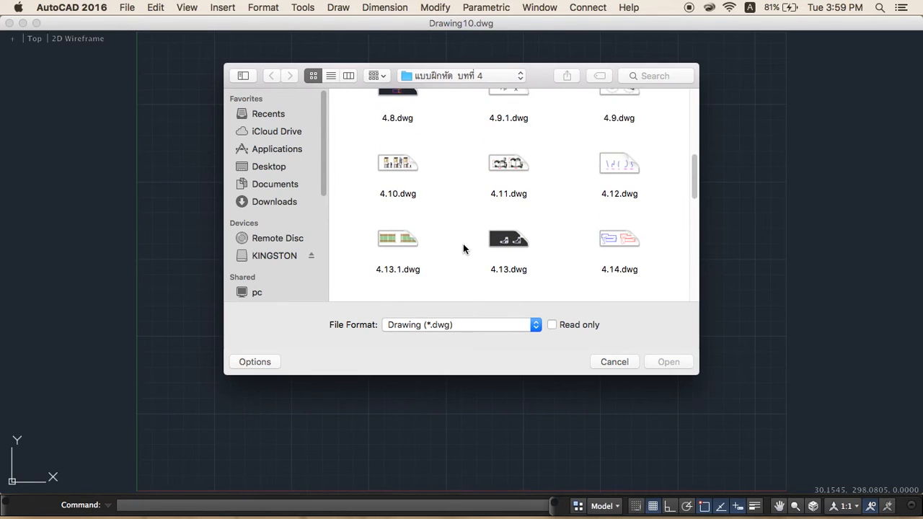
pyautogui.scroll(-4, 466, 249)
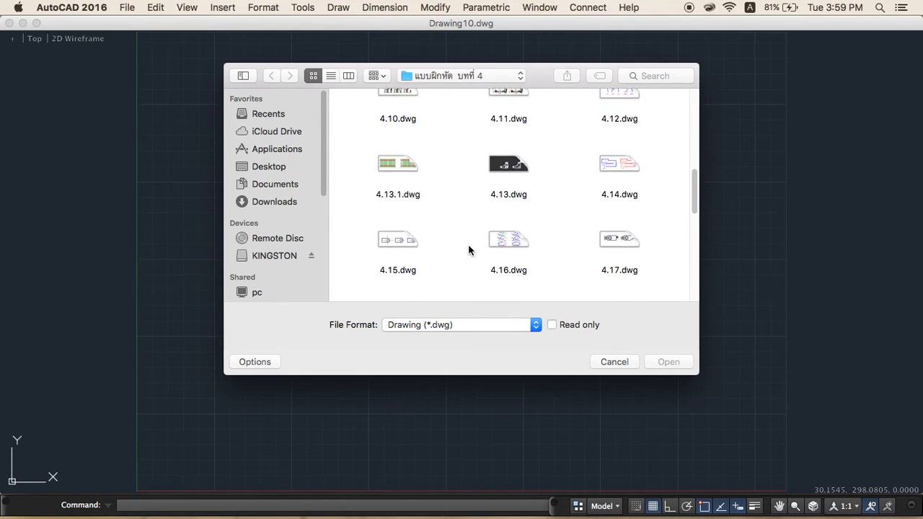
pyautogui.scroll(-1, 472, 248)
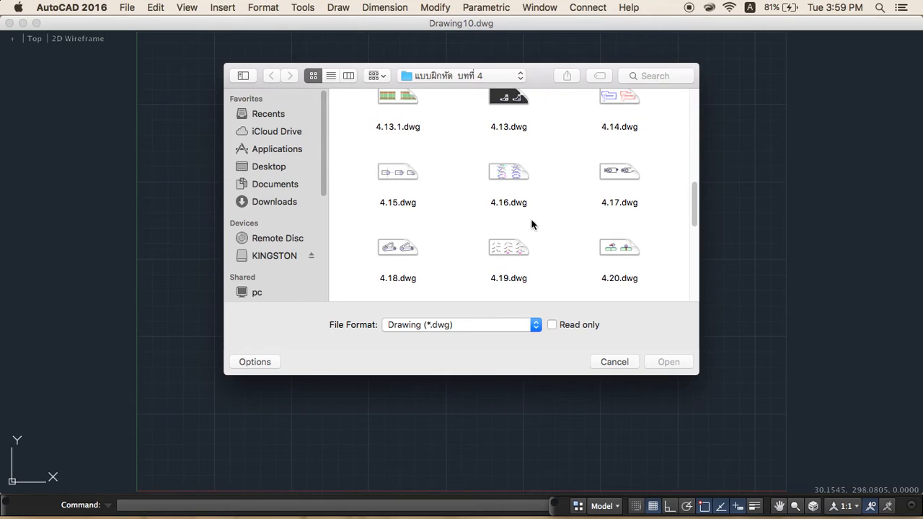
pyautogui.click(618, 246)
pyautogui.doubleClick(619, 247)
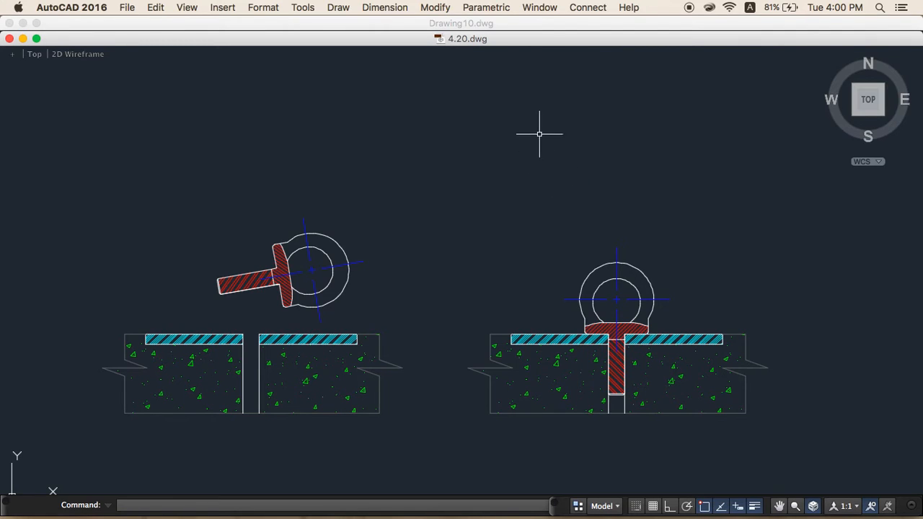
# - Align the tilted eye bolt's two shank-to-flange corners with the left hole's top corners, scaling the objects to the alignment points
pyautogui.click(428, 9)
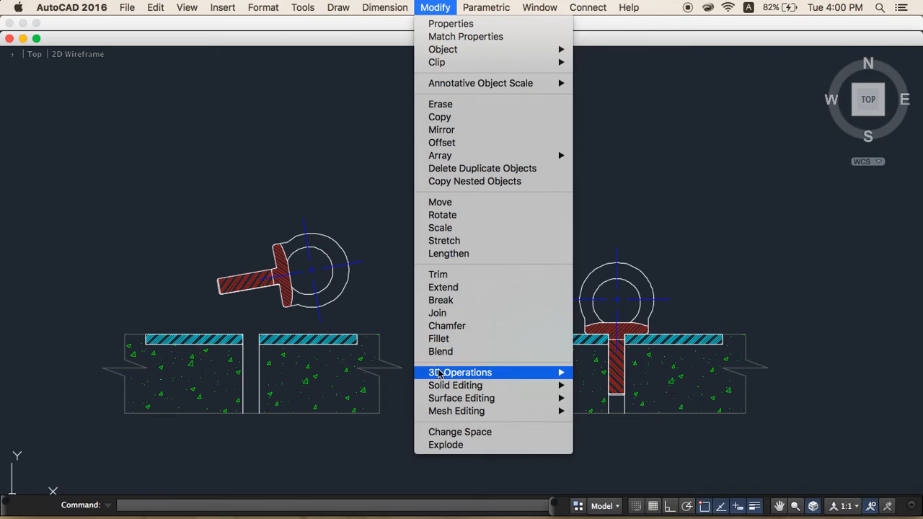
pyautogui.moveTo(440, 375)
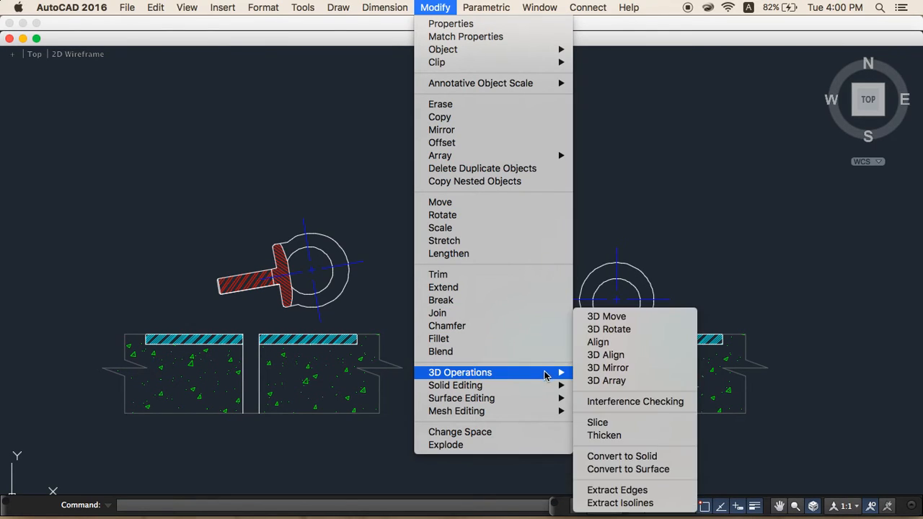
pyautogui.moveTo(563, 373)
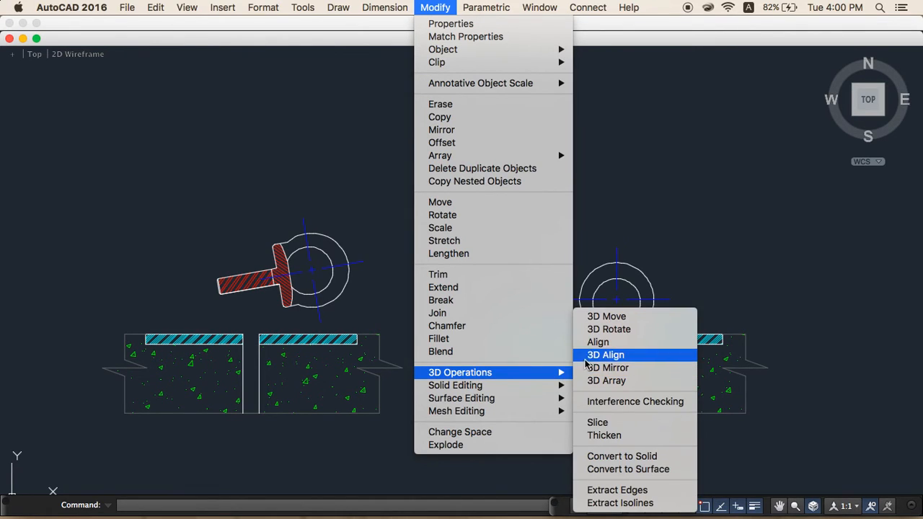
pyautogui.click(598, 342)
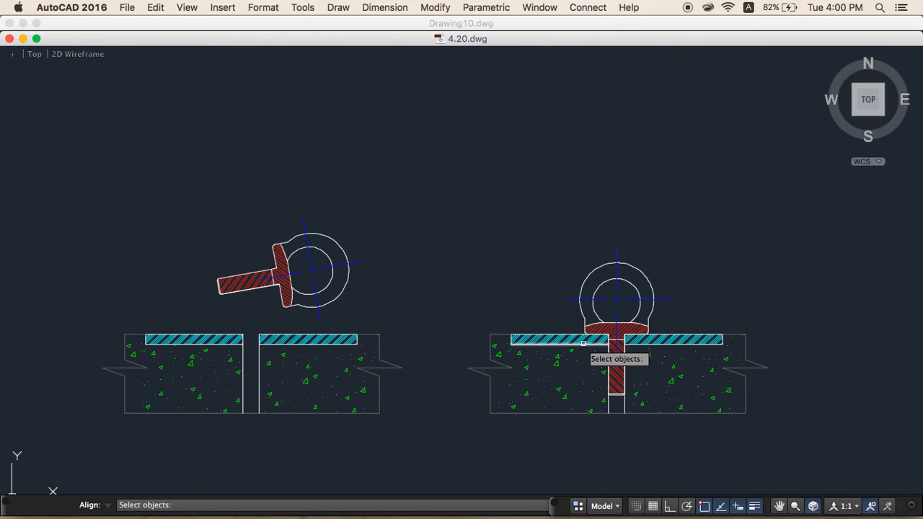
pyautogui.click(174, 199)
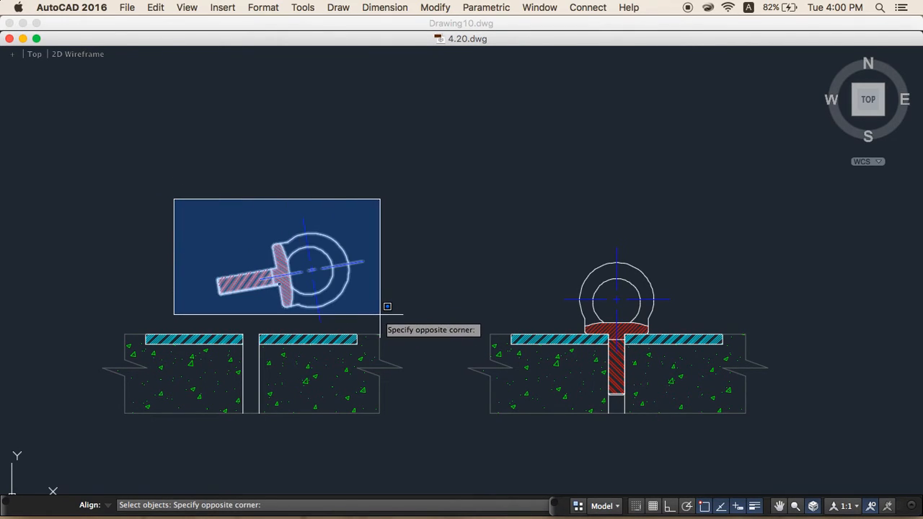
pyautogui.click(417, 317)
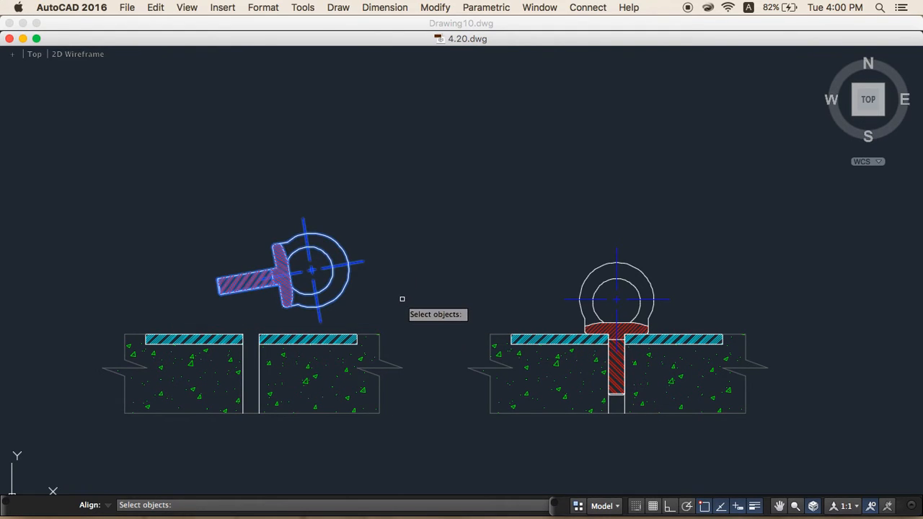
pyautogui.press('Return')
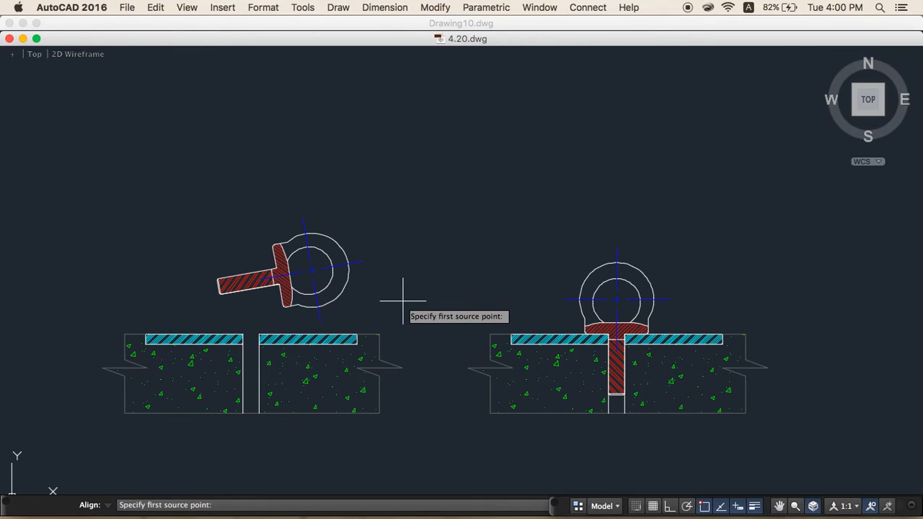
pyautogui.scroll(-2, 309, 287)
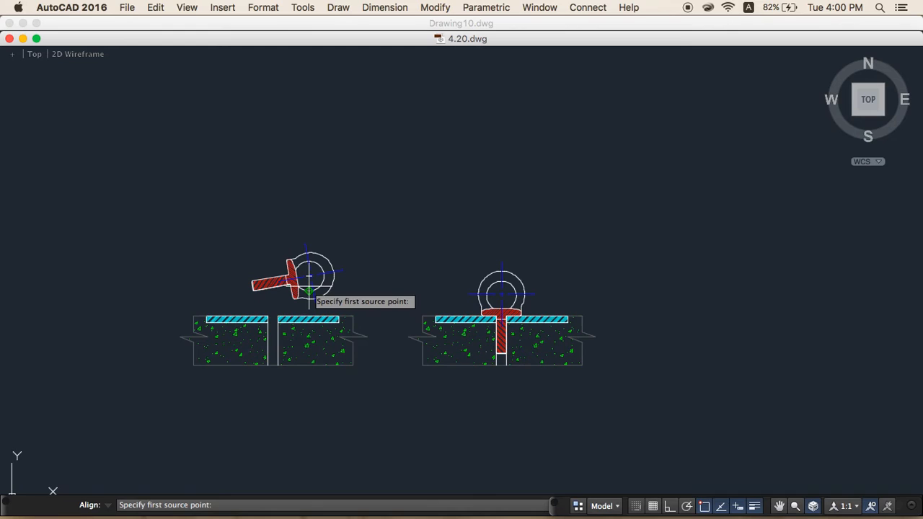
pyautogui.scroll(4, 309, 288)
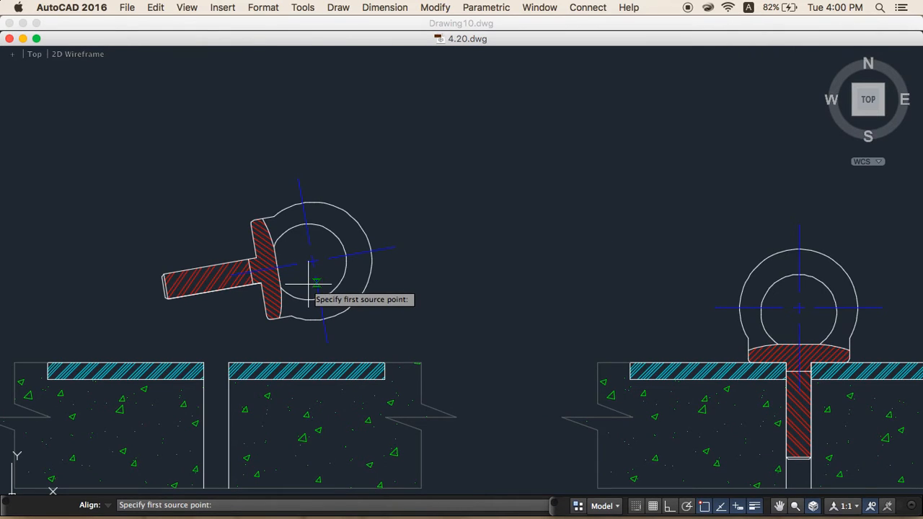
pyautogui.moveTo(309, 286); pyautogui.dragTo(334, 240, button='middle')
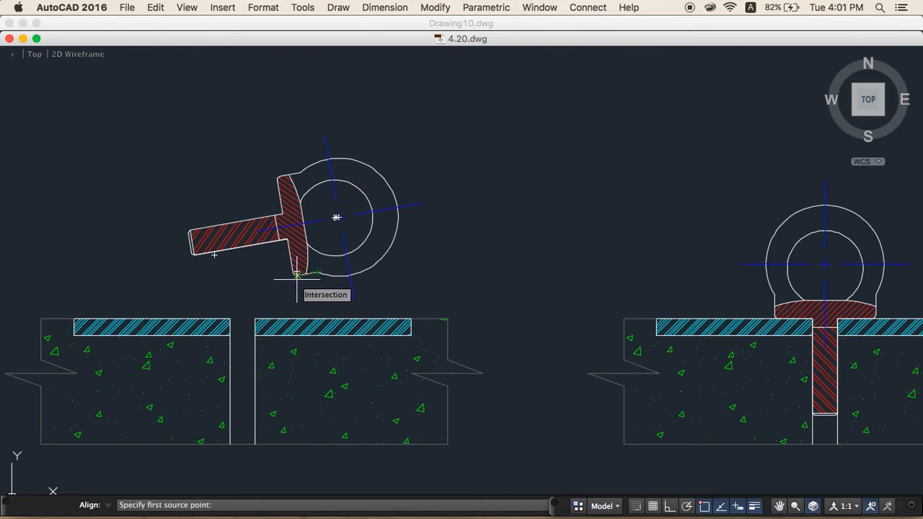
pyautogui.click(287, 238)
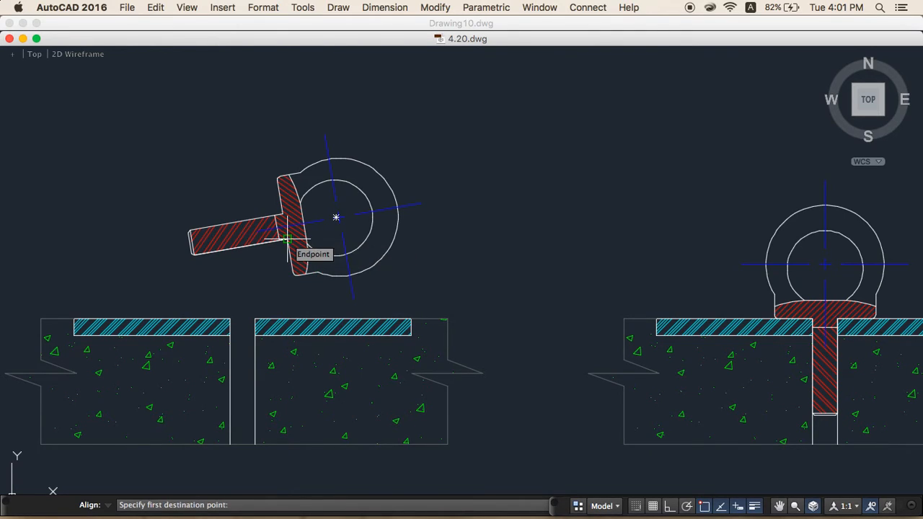
pyautogui.click(255, 320)
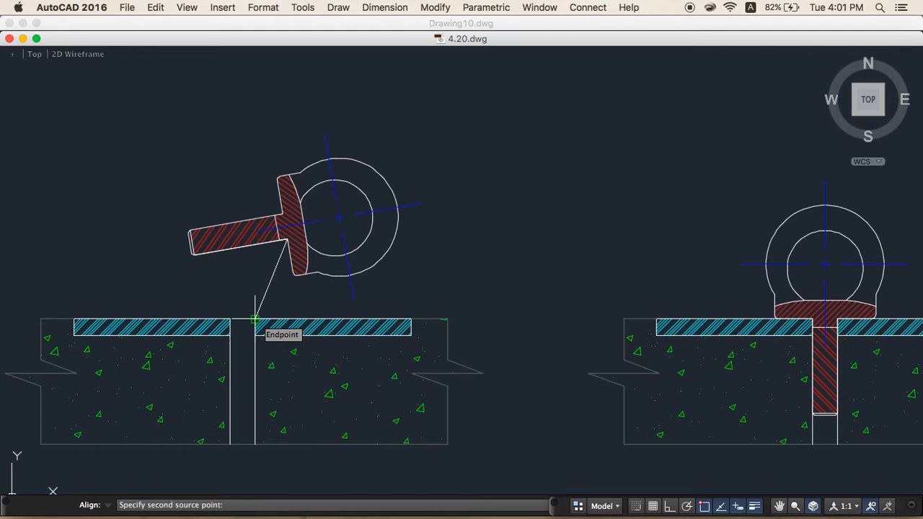
pyautogui.click(281, 215)
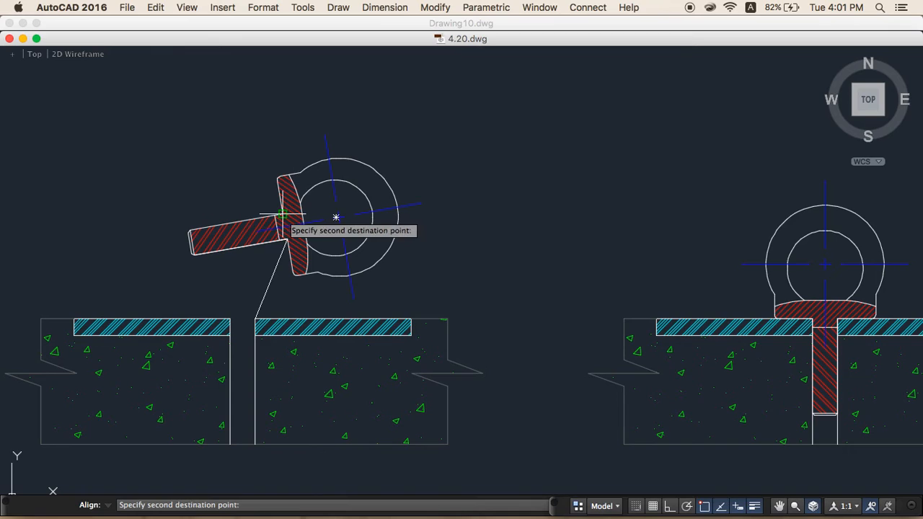
pyautogui.click(230, 319)
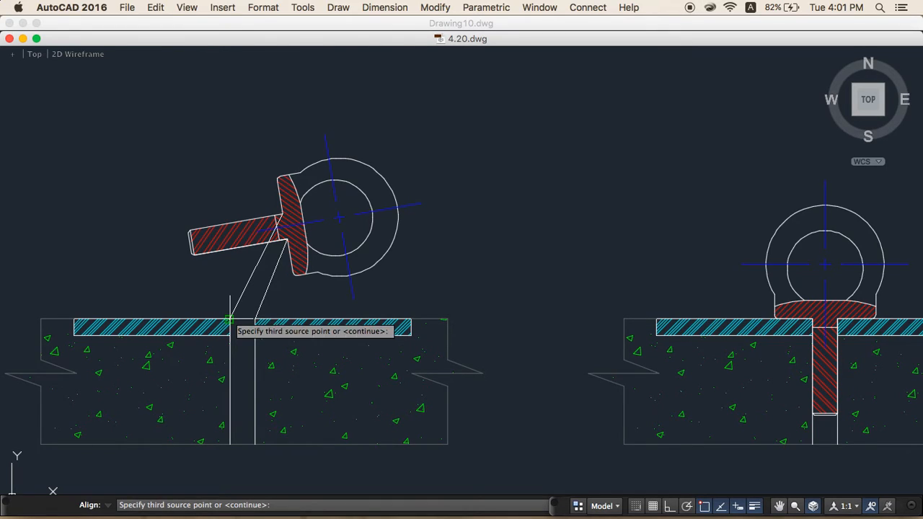
pyautogui.press('Return')
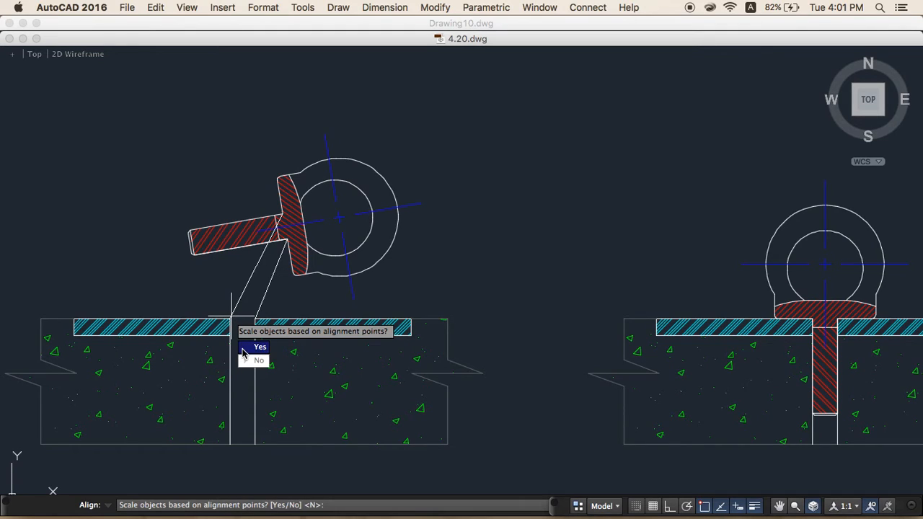
pyautogui.click(250, 349)
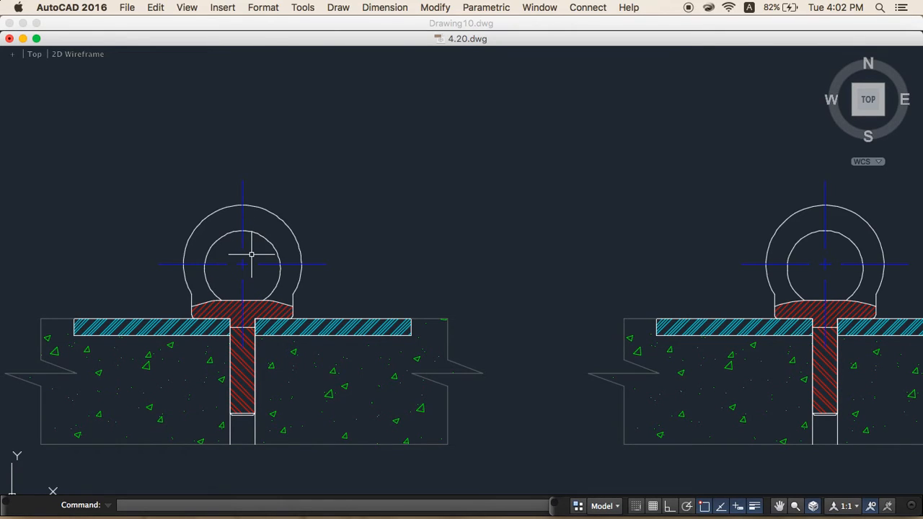
# - Undo the alignment of the eye bolt
pyautogui.write('u')
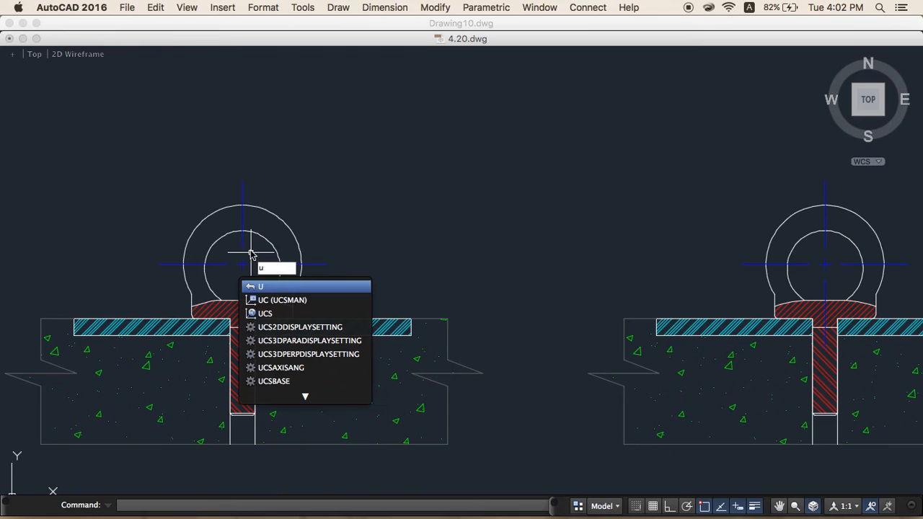
pyautogui.press('Return')
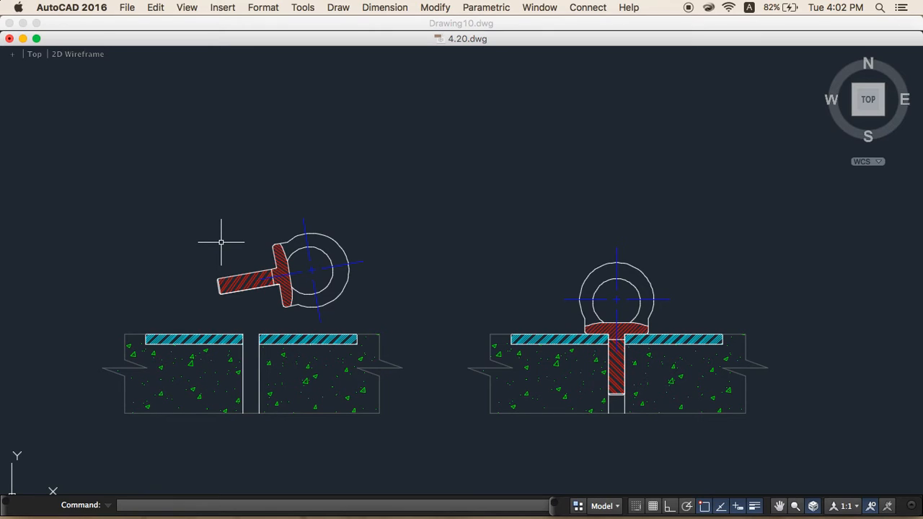
# - Start Align on the tilted eye bolt, selecting its outline, hatches and both centre lines
pyautogui.click(433, 9)
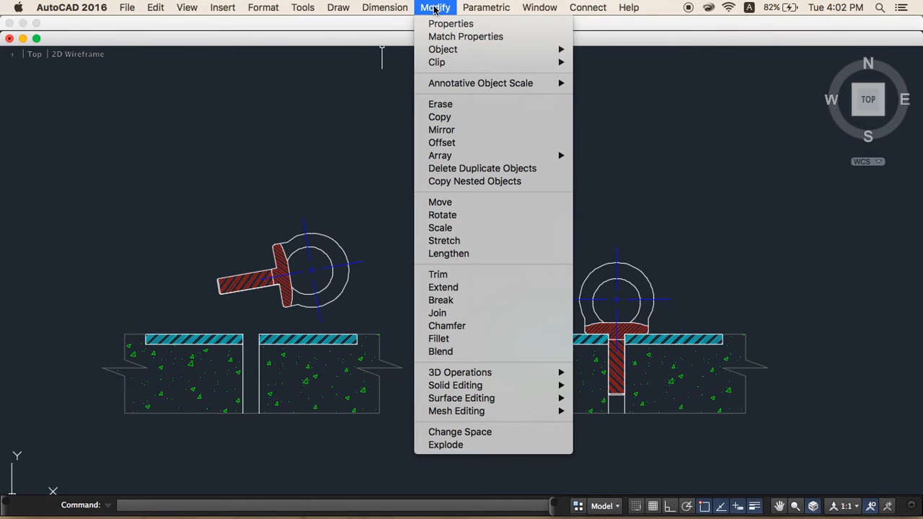
pyautogui.moveTo(446, 373)
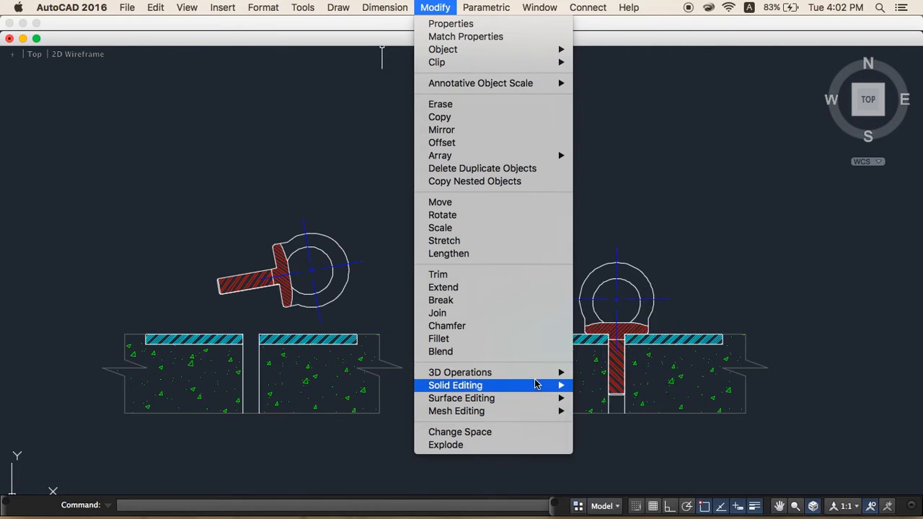
pyautogui.moveTo(544, 376)
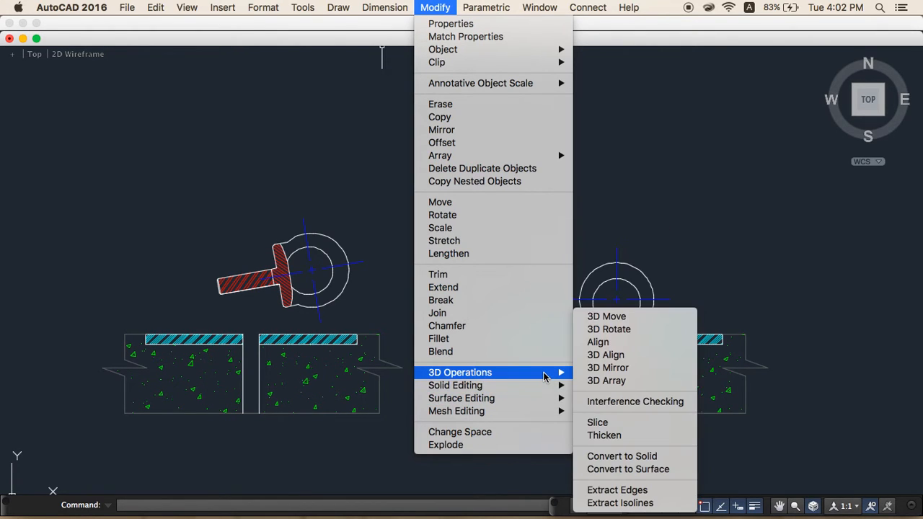
pyautogui.click(598, 342)
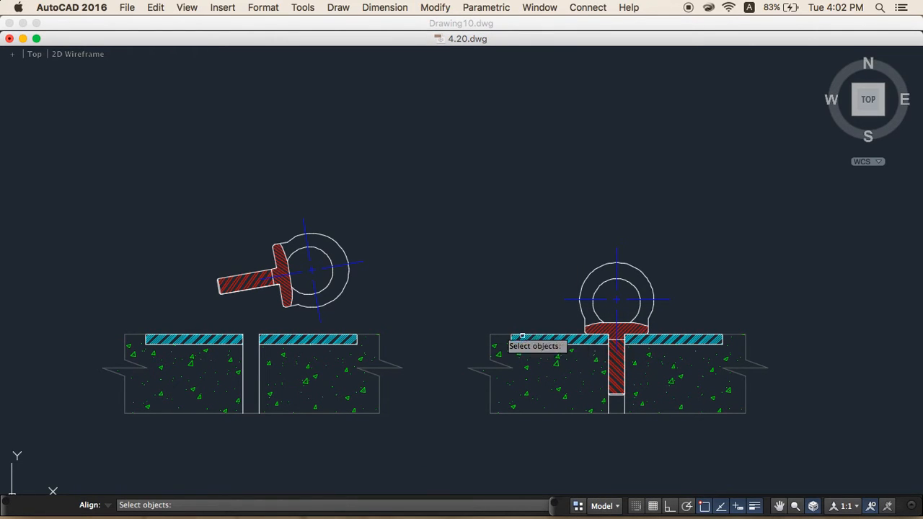
pyautogui.moveTo(176, 209)
pyautogui.mouseDown()
pyautogui.moveTo(235, 266)
pyautogui.moveTo(256, 273)
pyautogui.mouseUp()
pyautogui.click(190, 227)
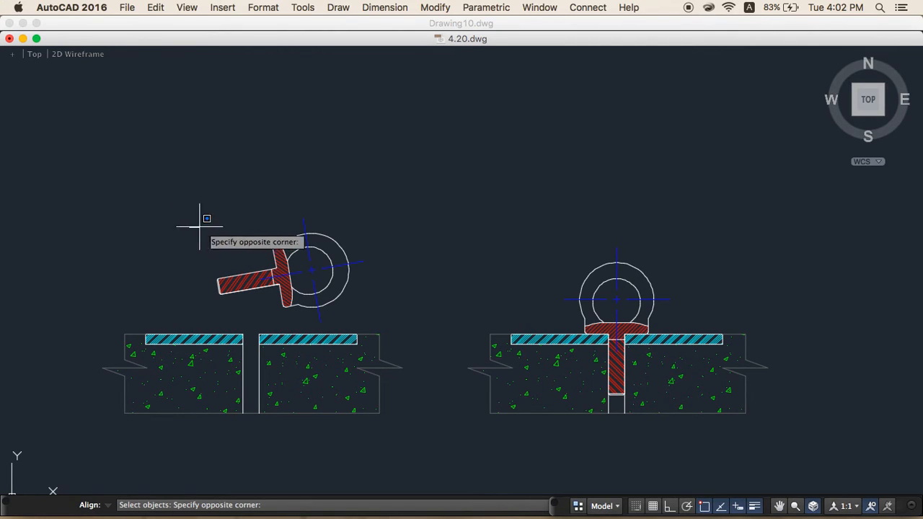
pyautogui.click(404, 318)
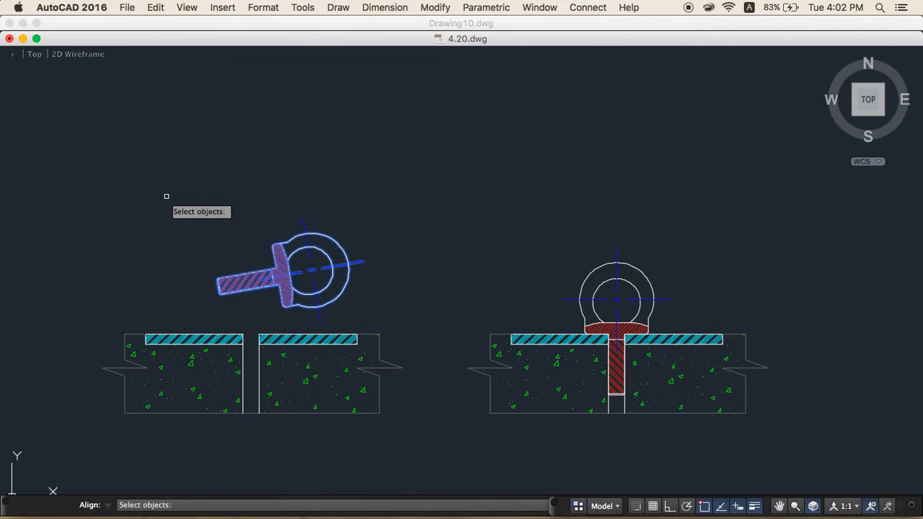
pyautogui.moveTo(173, 194)
pyautogui.mouseDown()
pyautogui.moveTo(313, 240)
pyautogui.moveTo(248, 212)
pyautogui.mouseUp()
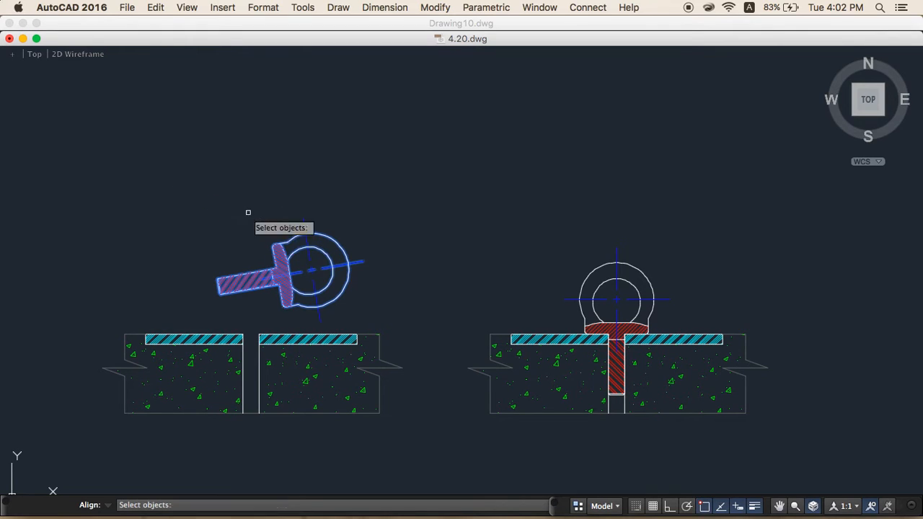
pyautogui.click(193, 187)
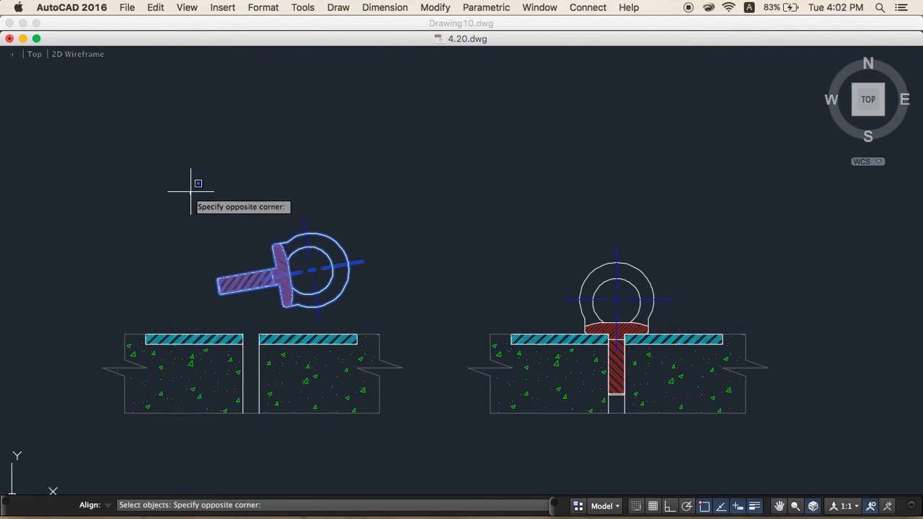
pyautogui.click(393, 319)
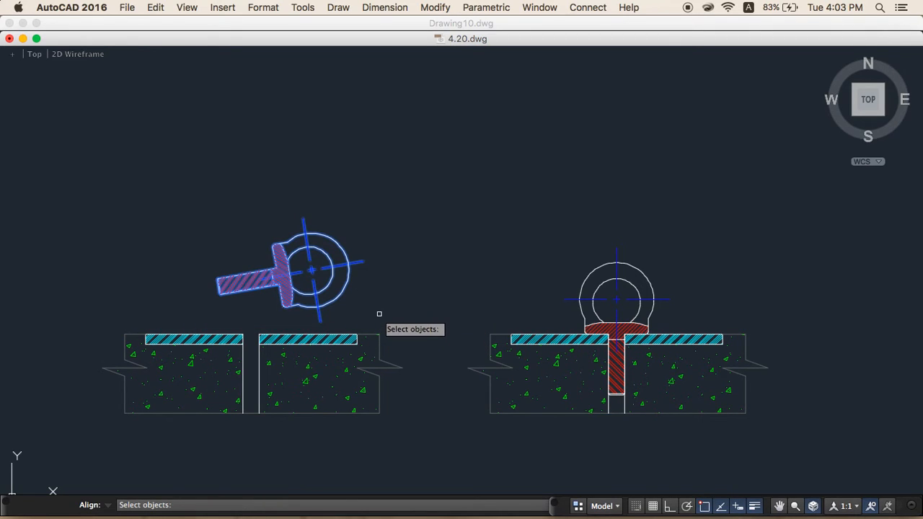
pyautogui.press('Return')
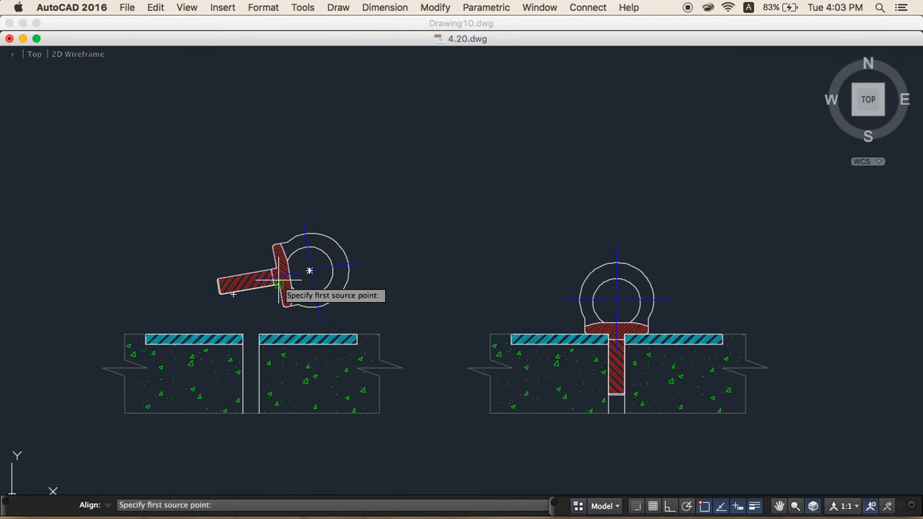
# - Align the bolt's lower and upper shank-to-flange corners to the left hole's top-right and top-left corners, and the shank tip's lower corner to the bottom-right corner
pyautogui.scroll(2, 279, 287)
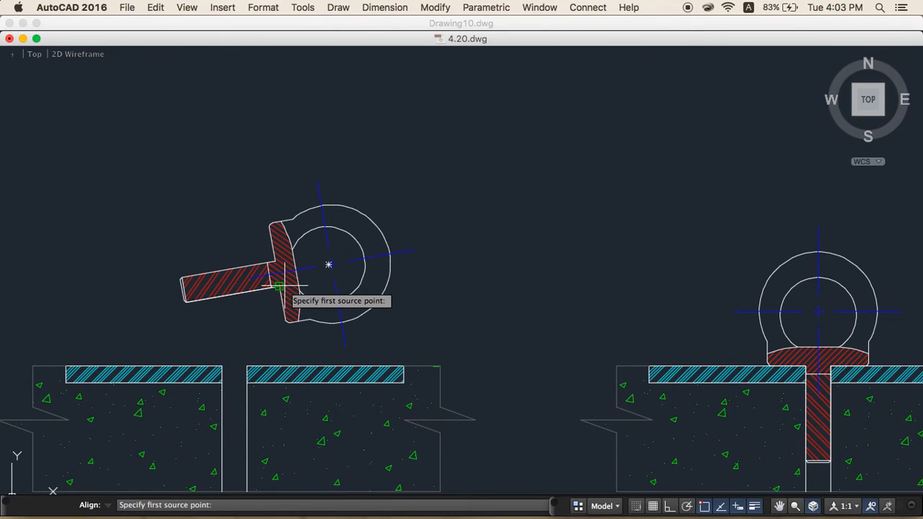
pyautogui.click(279, 287)
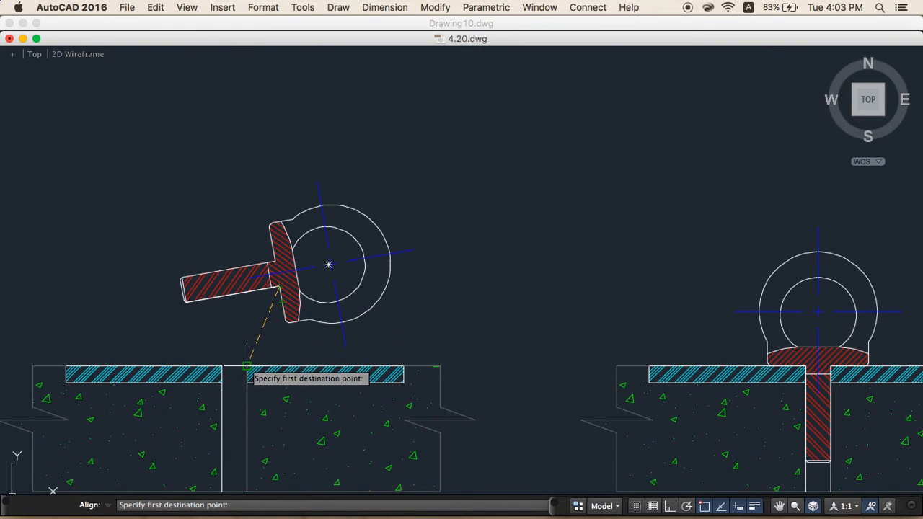
pyautogui.click(246, 367)
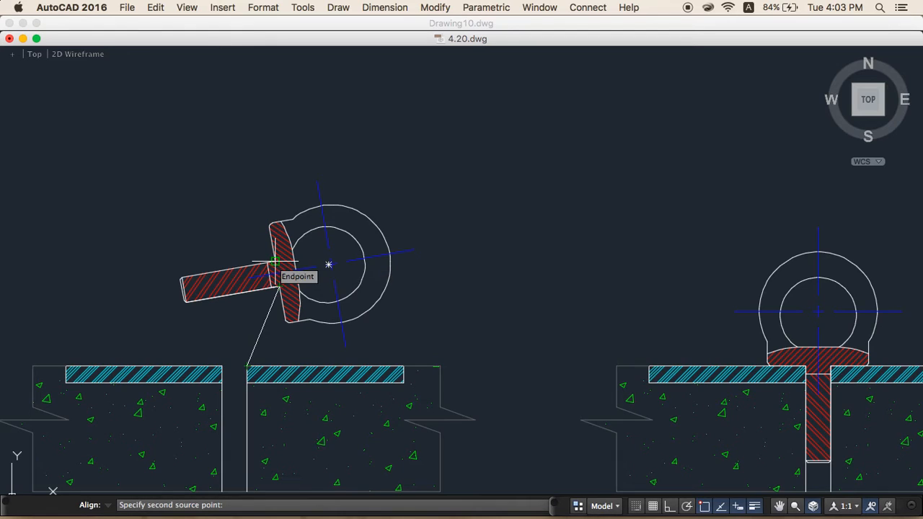
pyautogui.click(275, 262)
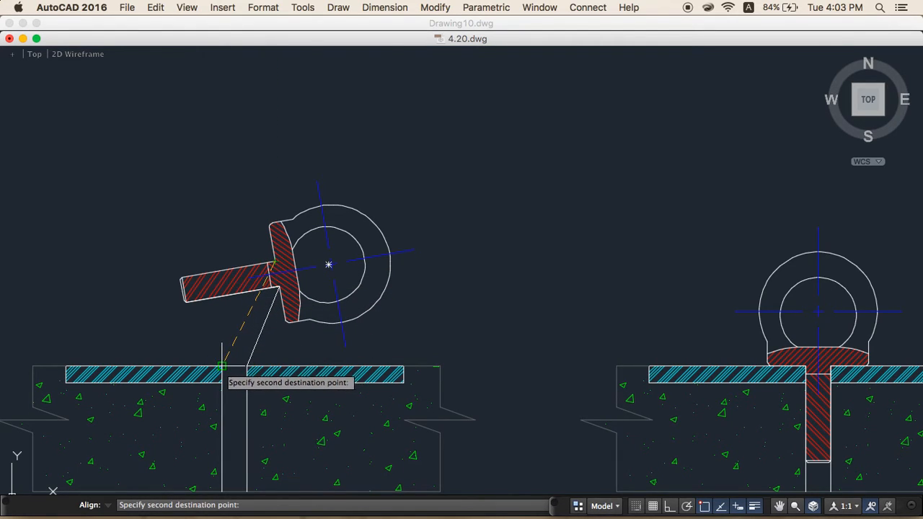
pyautogui.click(222, 368)
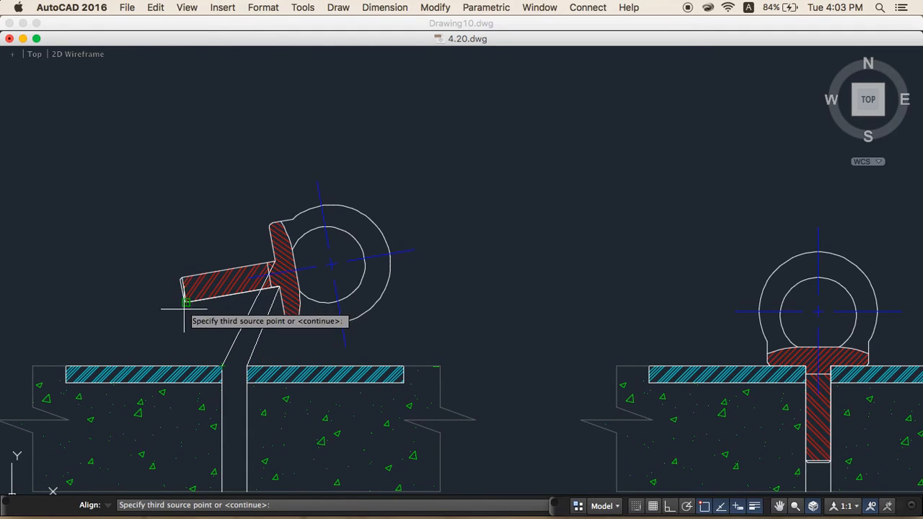
pyautogui.scroll(4, 185, 328)
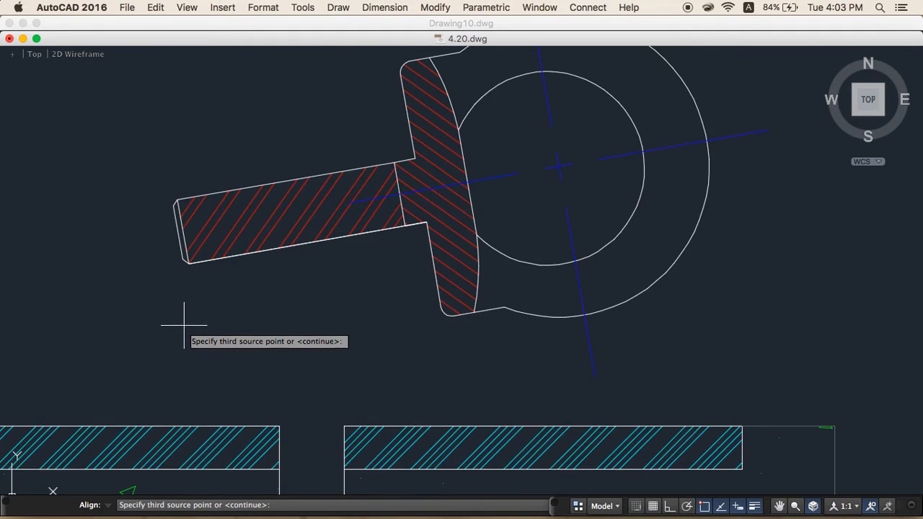
pyautogui.click(188, 264)
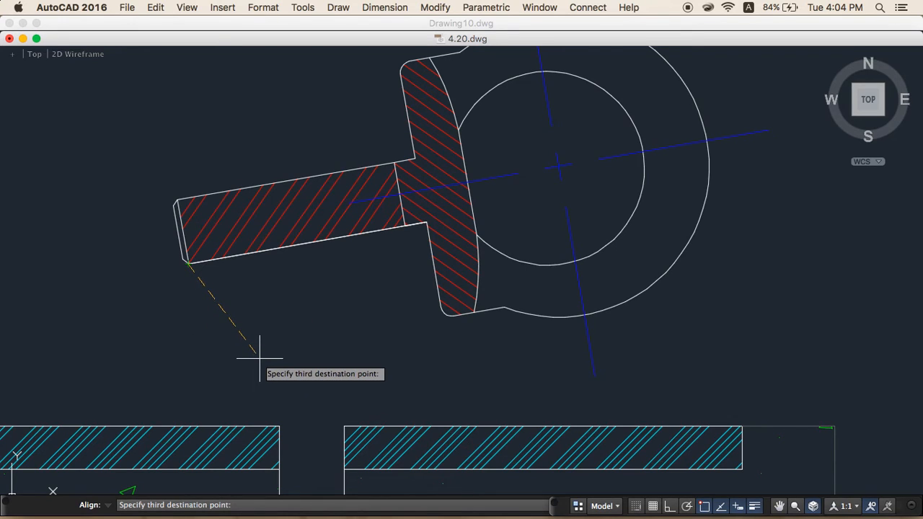
pyautogui.scroll(1, 260, 354)
pyautogui.scroll(-2, 258, 354)
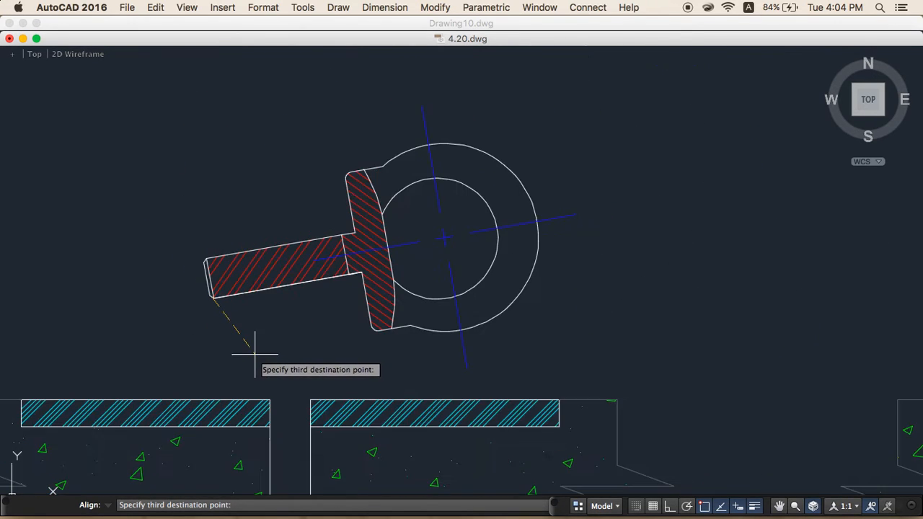
pyautogui.scroll(-2, 250, 352)
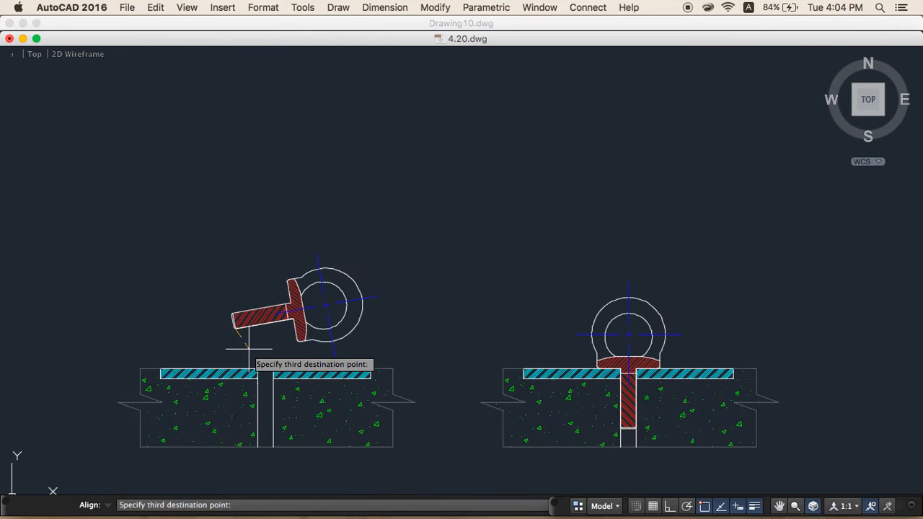
pyautogui.click(273, 448)
pyautogui.click(274, 448)
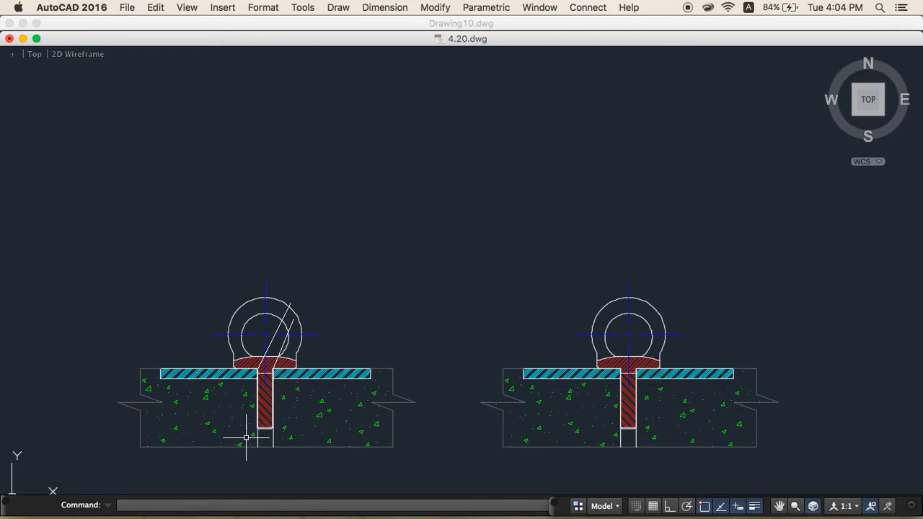
# - Close 4.20.dwg without saving the changes
pyautogui.scroll(2, 266, 425)
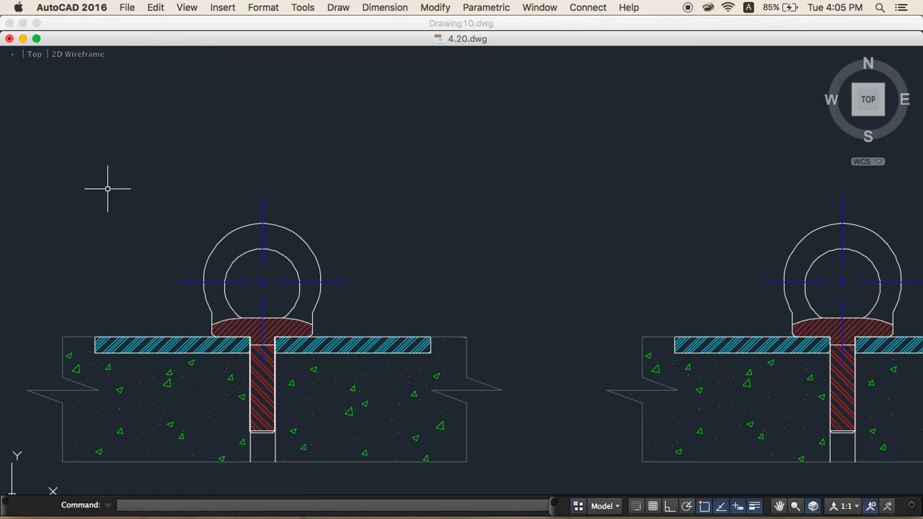
pyautogui.click(9, 38)
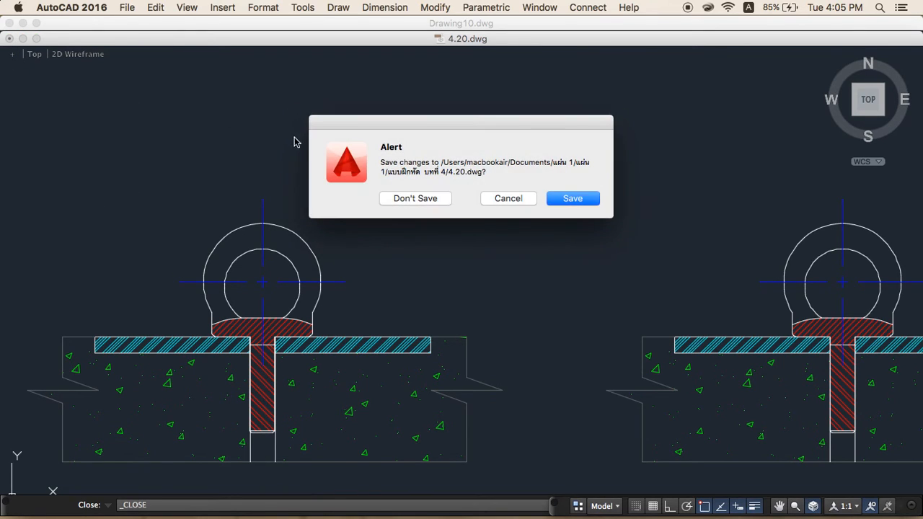
pyautogui.click(418, 199)
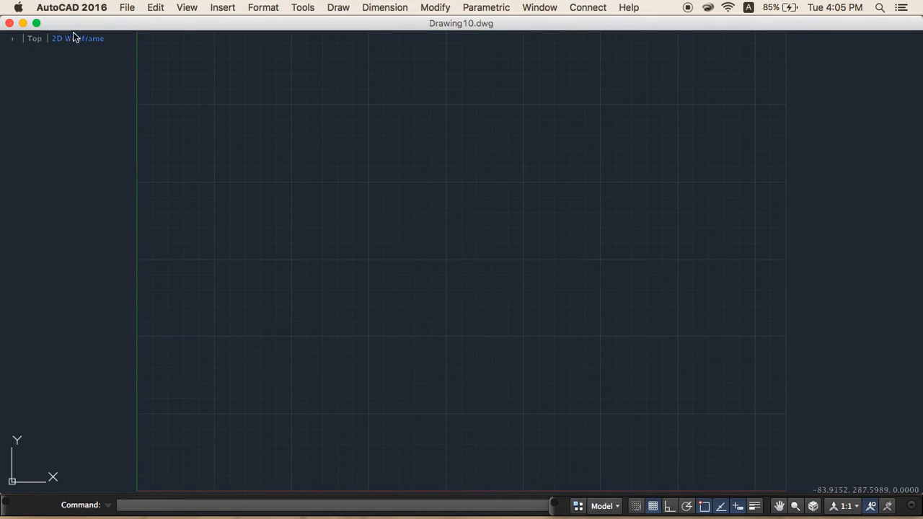
# - Open the exercise drawing 4.25.dwg from the chapter 4 exercises folder
pyautogui.click(126, 10)
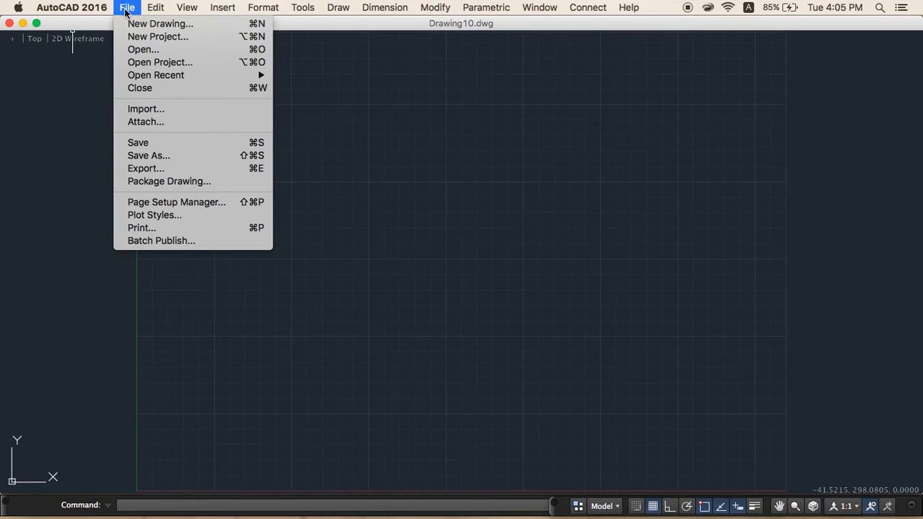
pyautogui.click(142, 49)
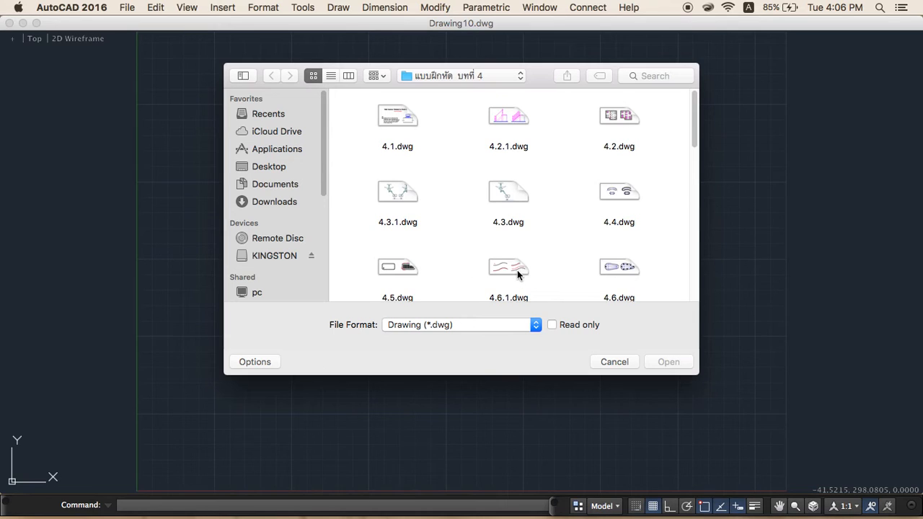
pyautogui.scroll(-1, 517, 272)
pyautogui.scroll(-10, 516, 275)
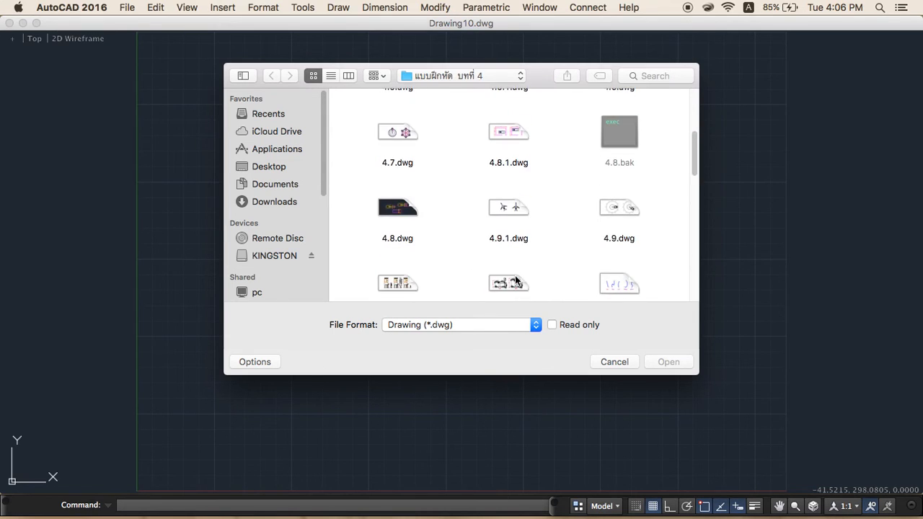
pyautogui.scroll(-3, 515, 276)
pyautogui.scroll(-6, 516, 276)
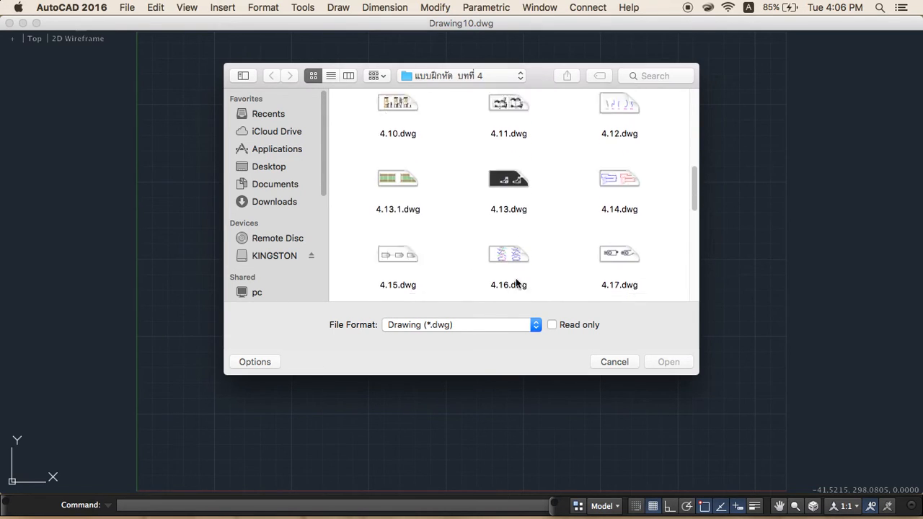
pyautogui.scroll(-5, 517, 279)
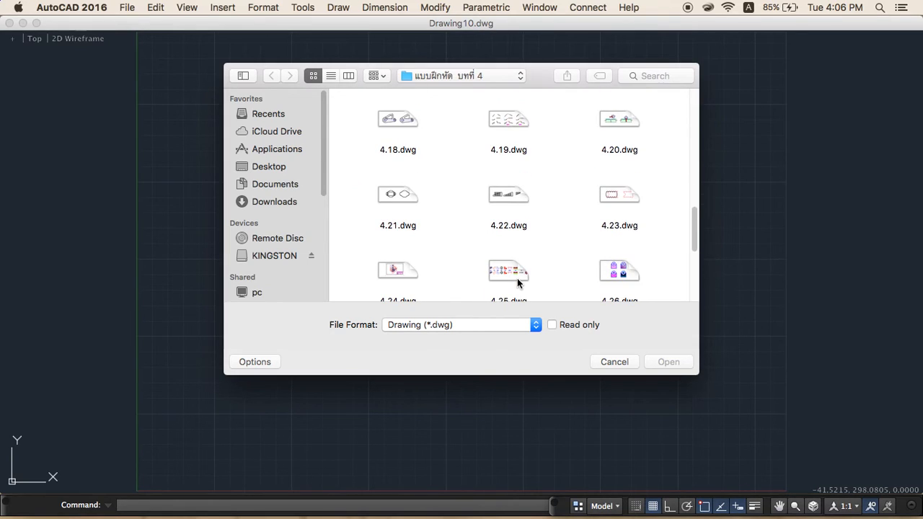
pyautogui.scroll(-3, 517, 278)
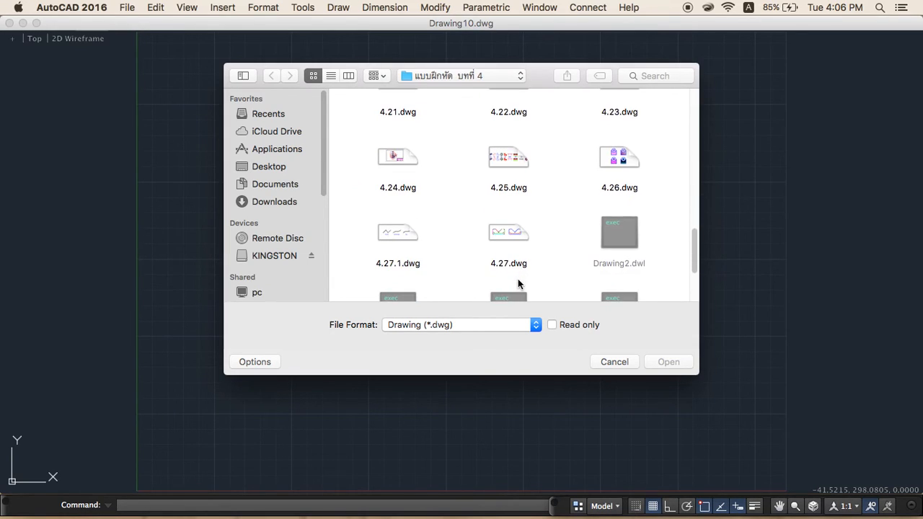
pyautogui.click(496, 160)
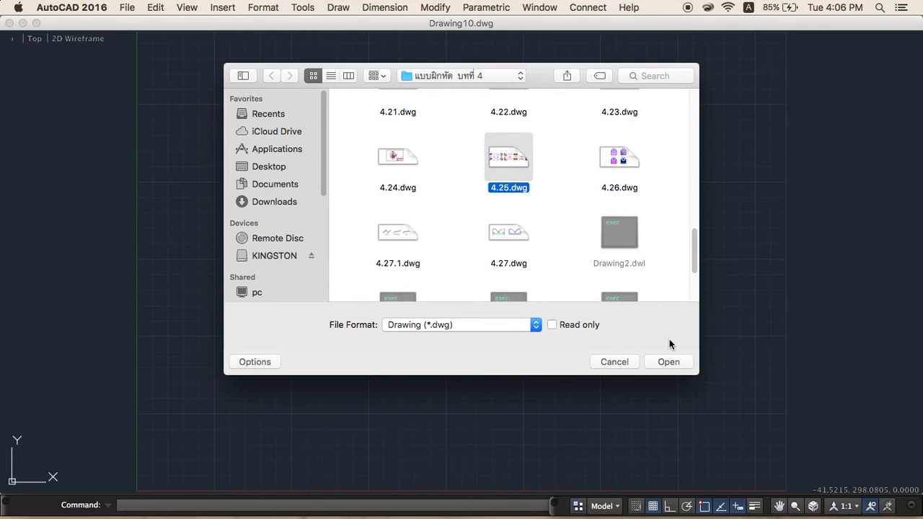
pyautogui.click(669, 362)
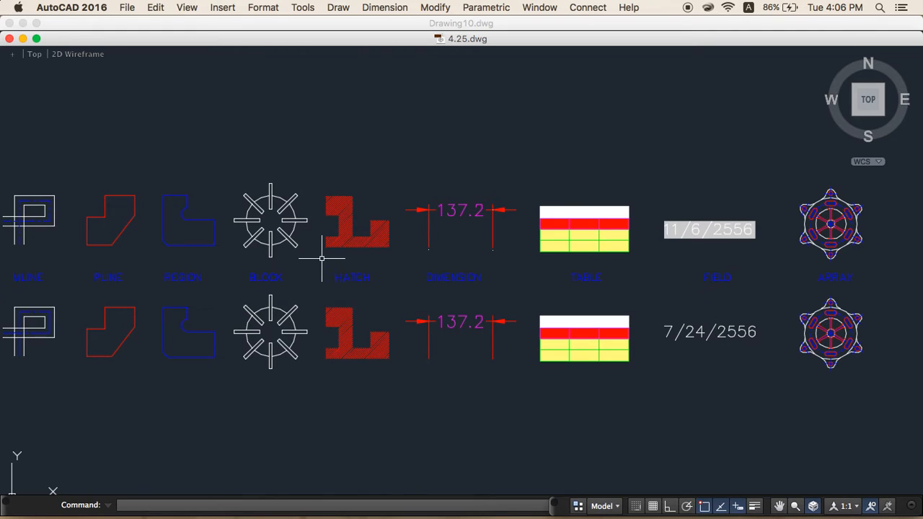
# - Select the upper and lower MLINE and PLINE samples to compare the intact objects with their exploded copies, and clear the selection
pyautogui.moveTo(328, 210); pyautogui.dragTo(358, 197, button='middle')
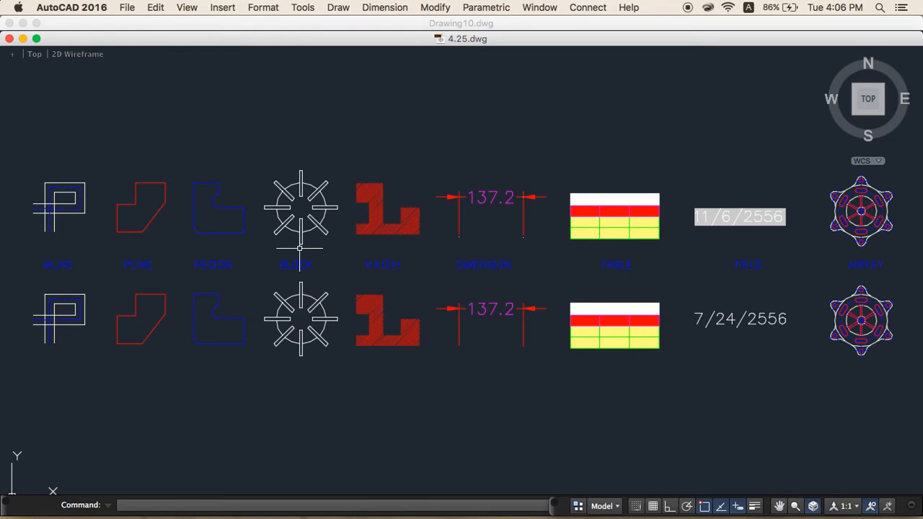
pyautogui.click(73, 183)
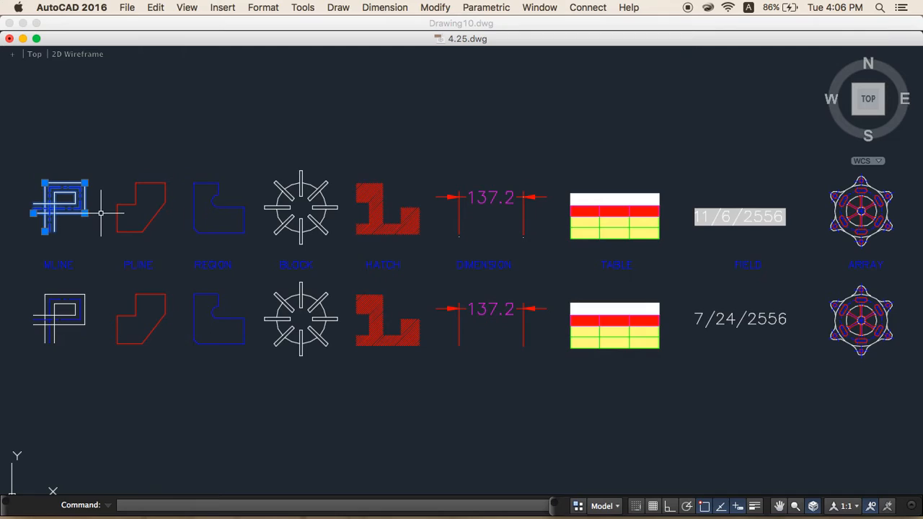
pyautogui.press('Escape')
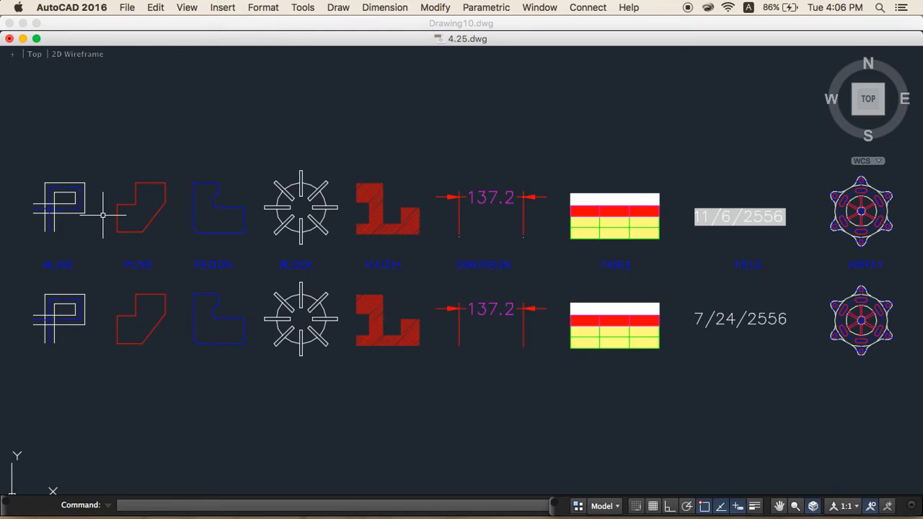
pyautogui.click(76, 293)
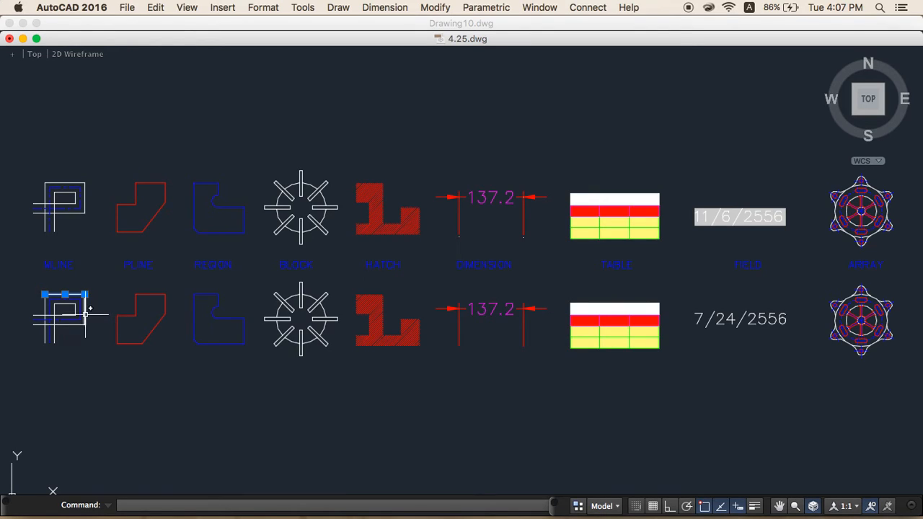
pyautogui.click(167, 198)
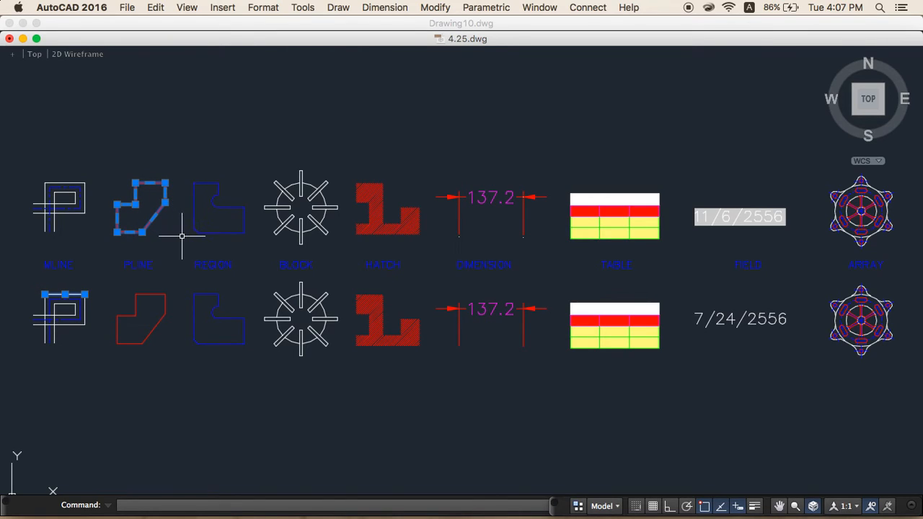
pyautogui.click(136, 303)
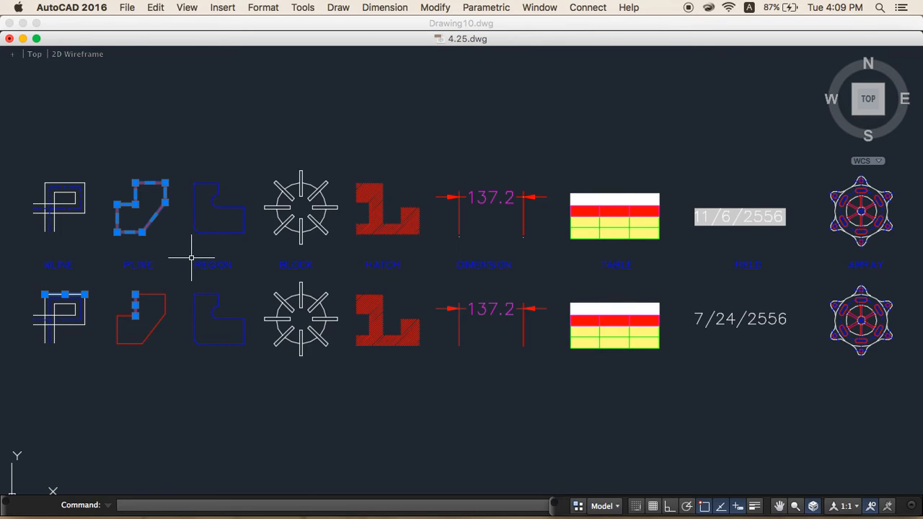
pyautogui.click(430, 9)
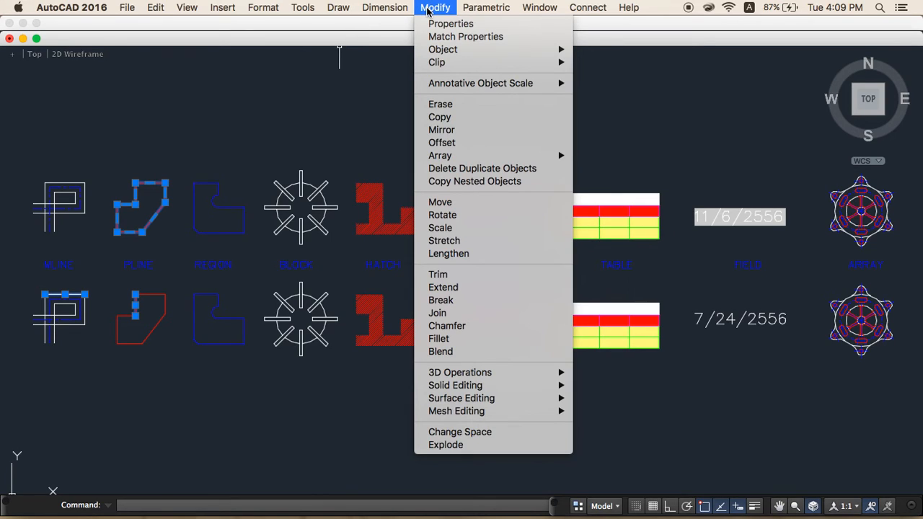
pyautogui.click(248, 205)
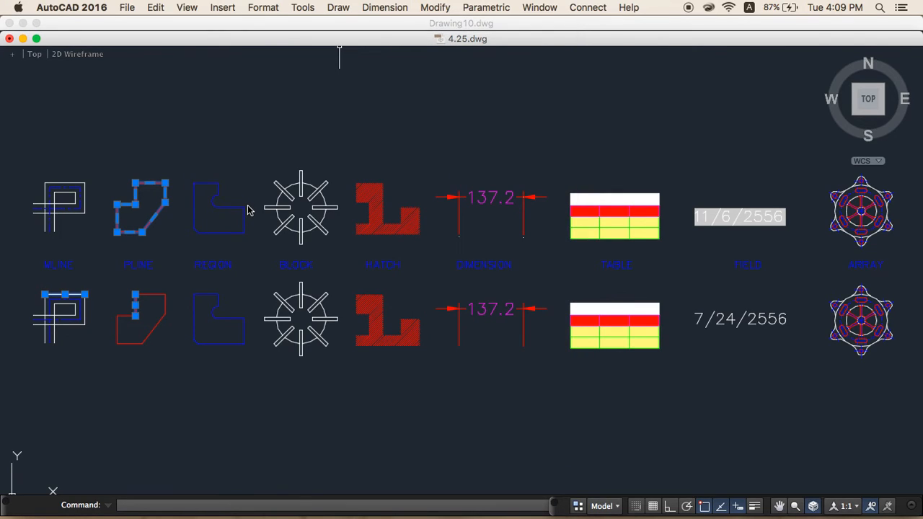
pyautogui.press('Escape')
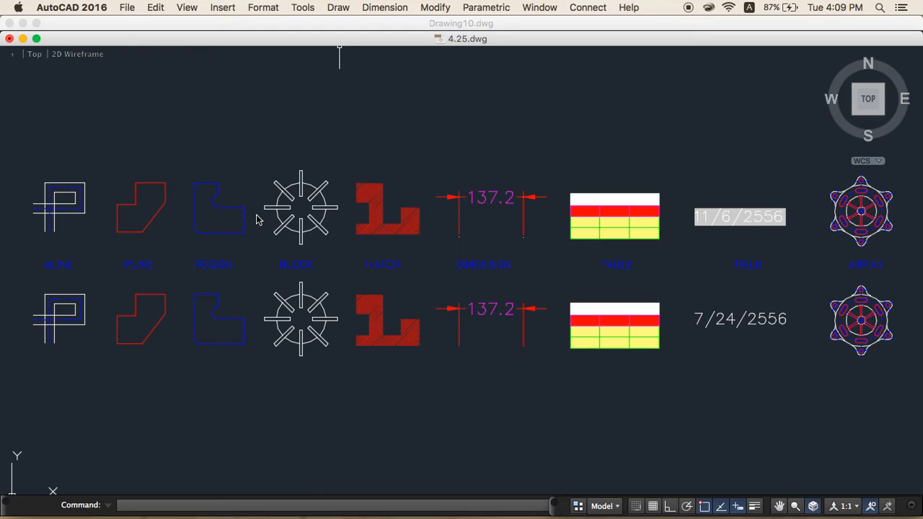
# - Explode the upper PLINE sample and check its diagonal edge as a separate object
pyautogui.click(427, 9)
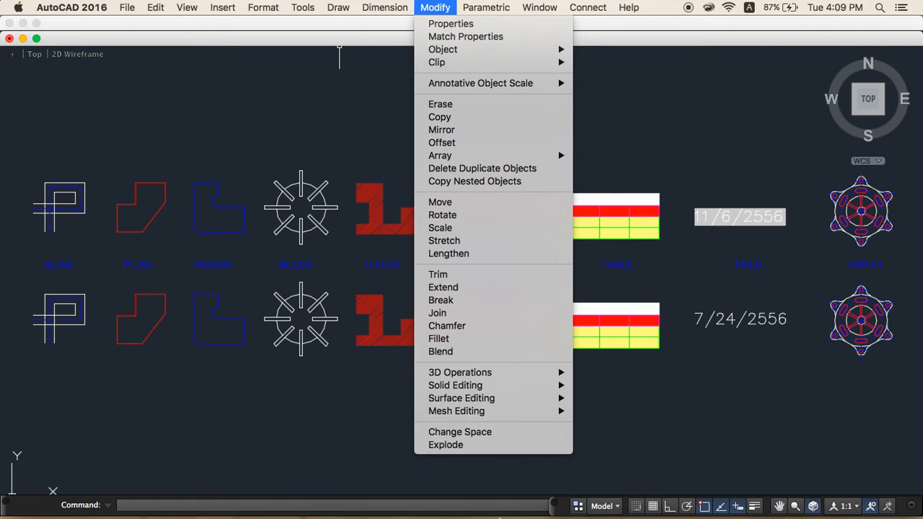
pyautogui.click(453, 445)
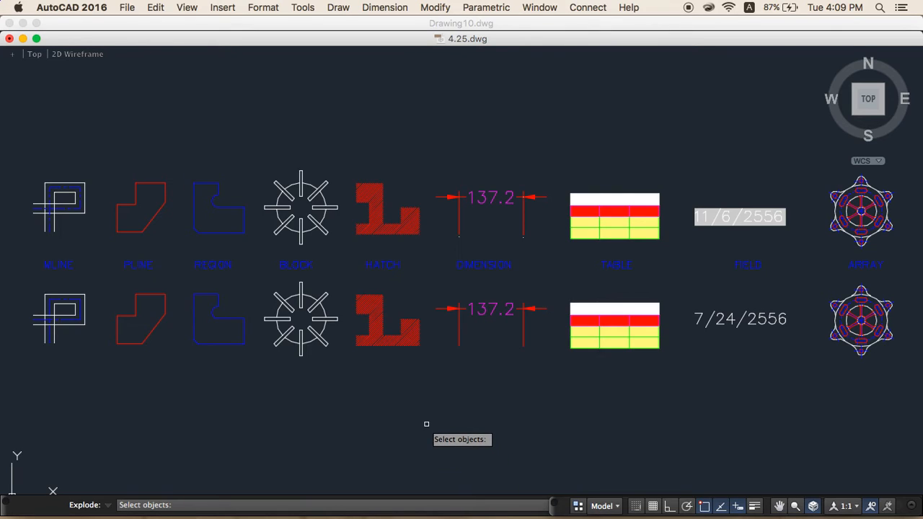
pyautogui.click(160, 215)
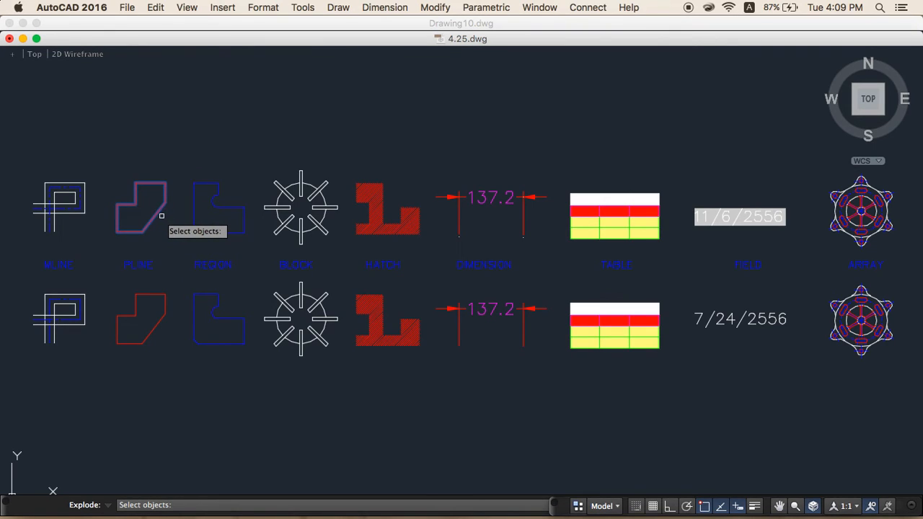
pyautogui.press('Return')
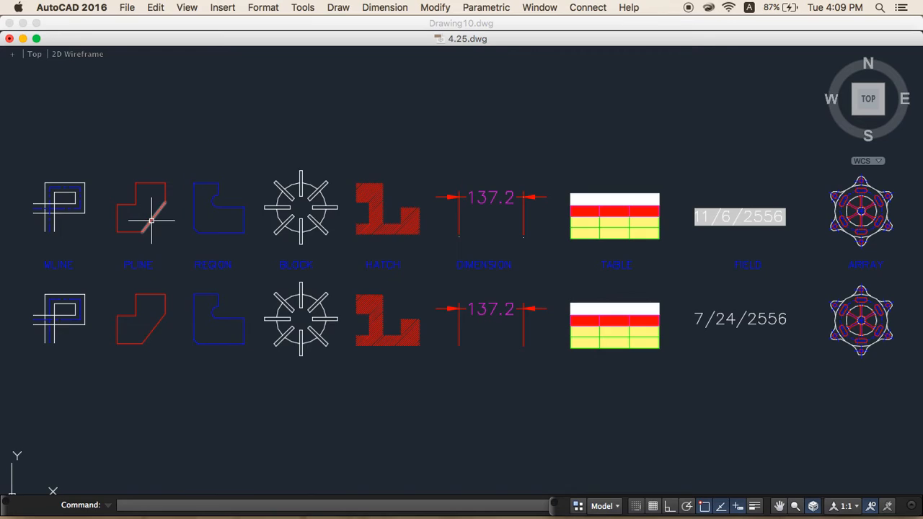
pyautogui.click(153, 220)
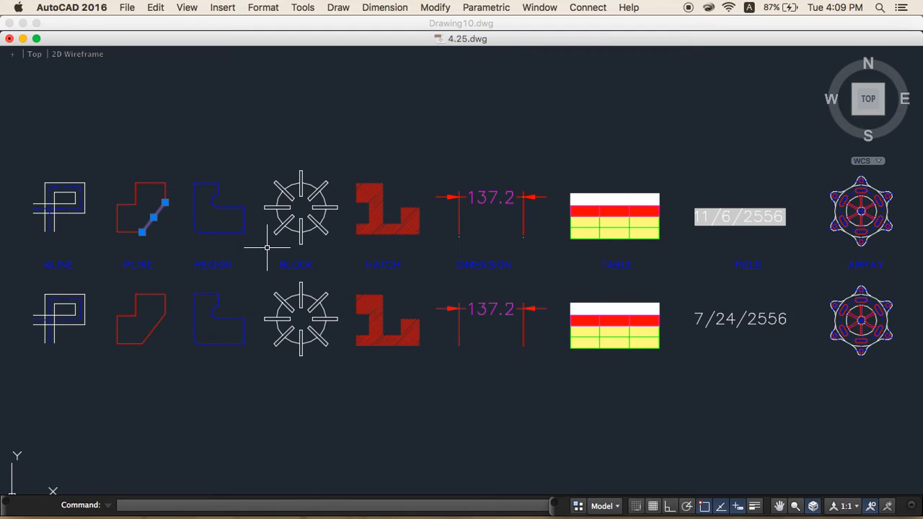
pyautogui.press('Escape')
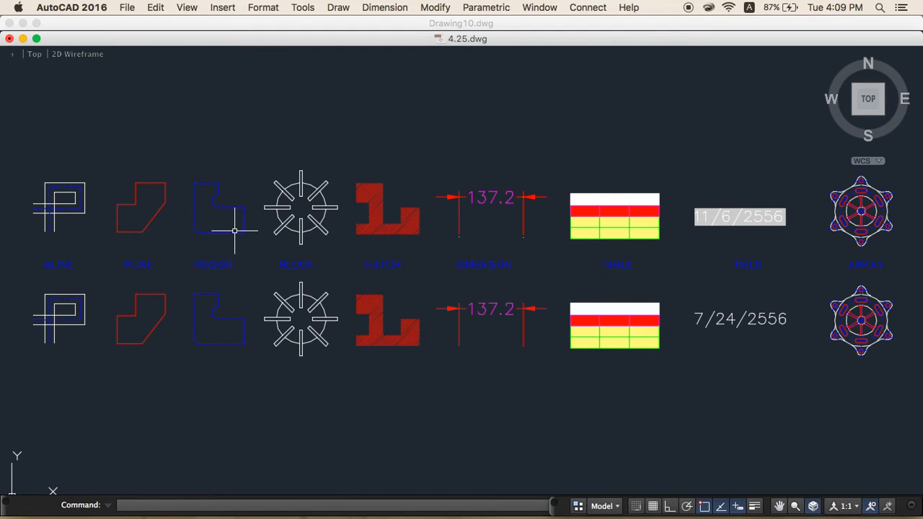
# - Explode the upper REGION sample and select its bottom edge to check it as a separate line
pyautogui.click(243, 232)
pyautogui.press('Escape')
pyautogui.click(435, 7)
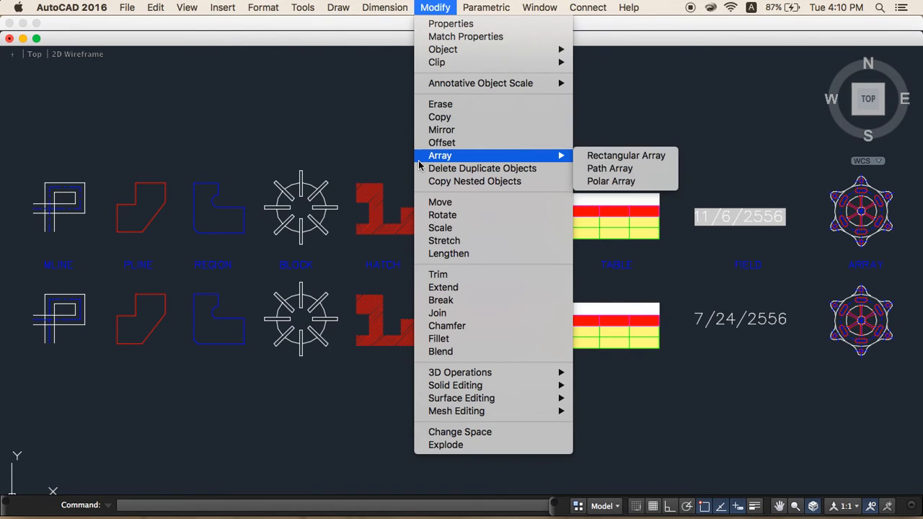
pyautogui.click(439, 445)
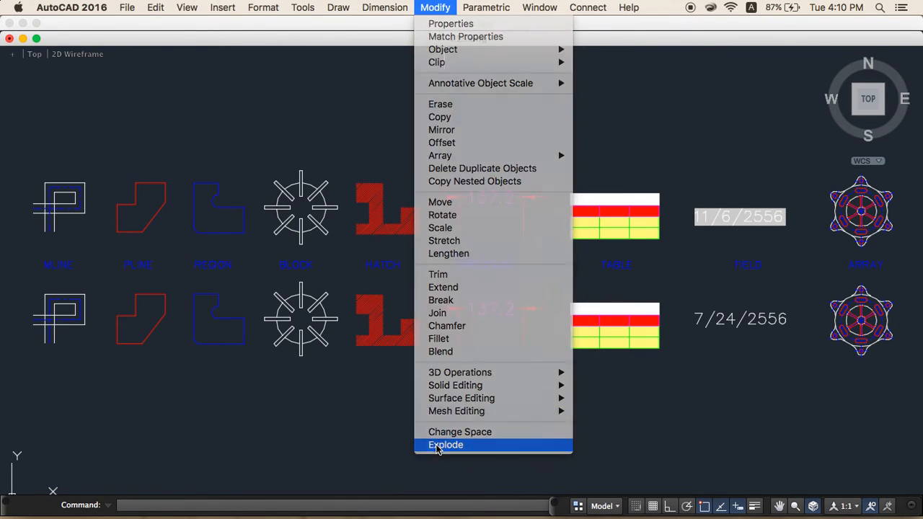
pyautogui.click(202, 182)
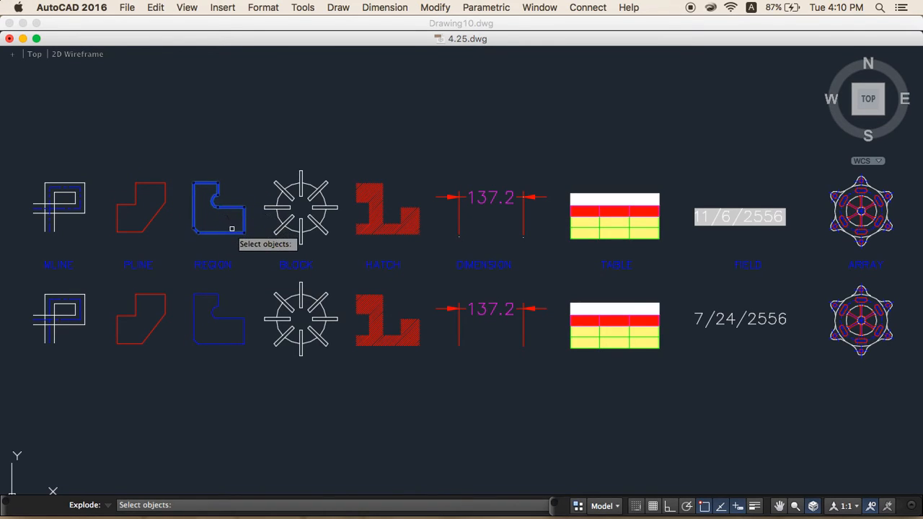
pyautogui.press('Return')
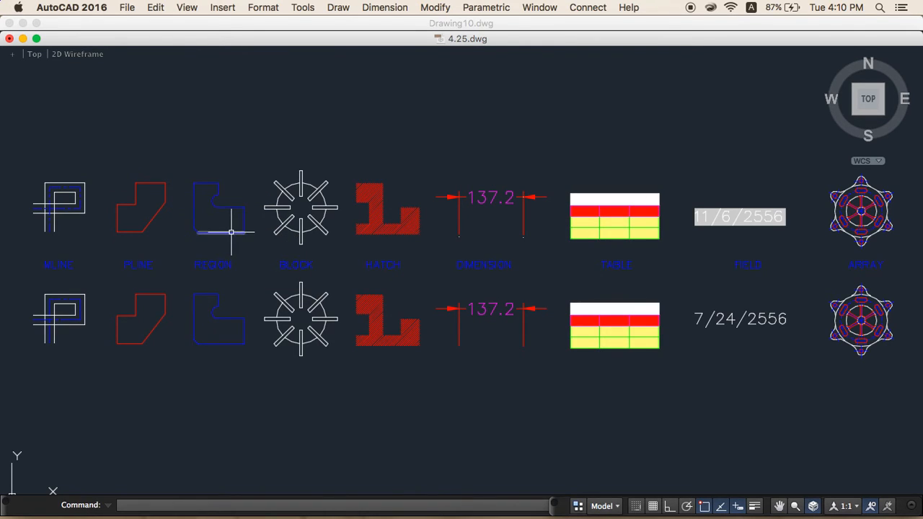
pyautogui.click(223, 233)
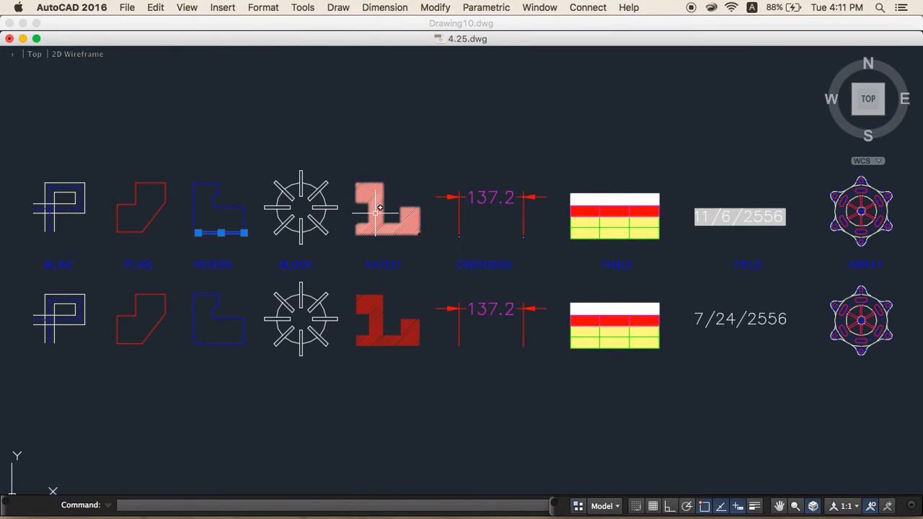
# - Examine the upper HATCH sample up close by selecting it as a single object, and clear the selection
pyautogui.scroll(-2, 380, 209)
pyautogui.scroll(4, 377, 214)
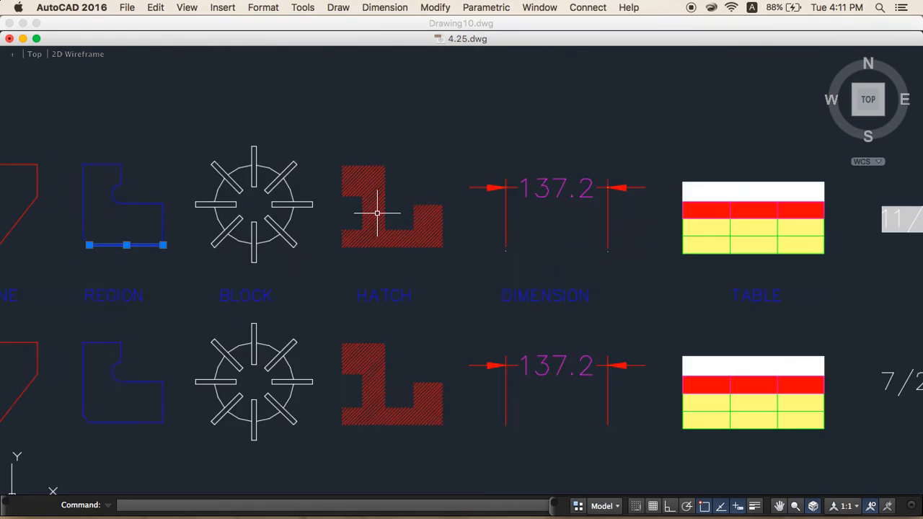
pyautogui.scroll(4, 377, 214)
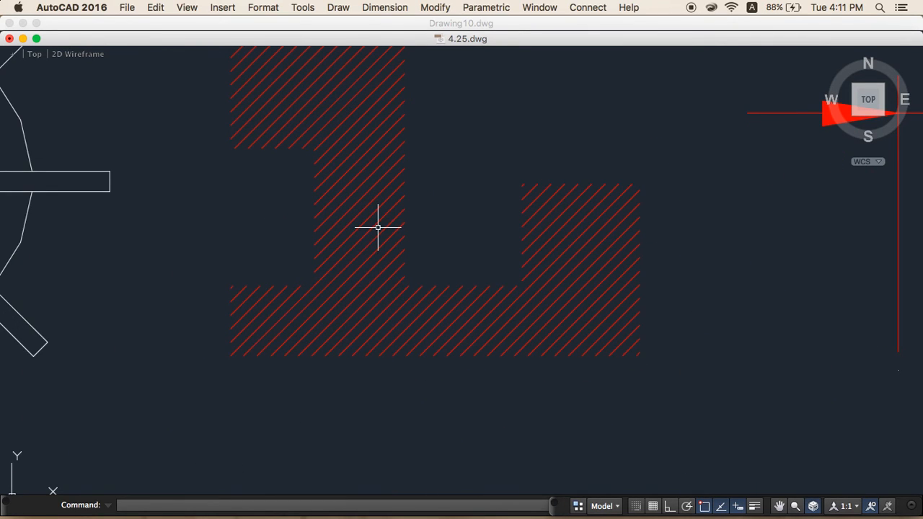
pyautogui.moveTo(378, 227); pyautogui.dragTo(376, 292, button='middle')
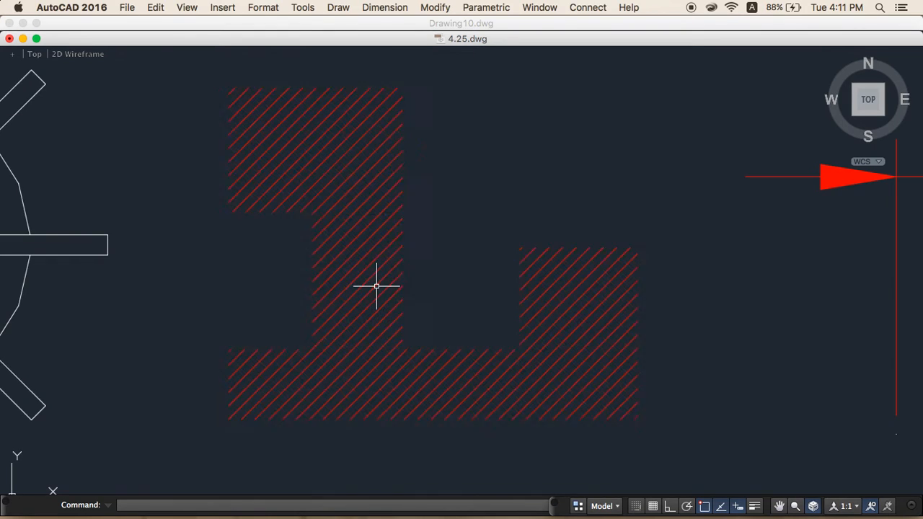
pyautogui.click(376, 285)
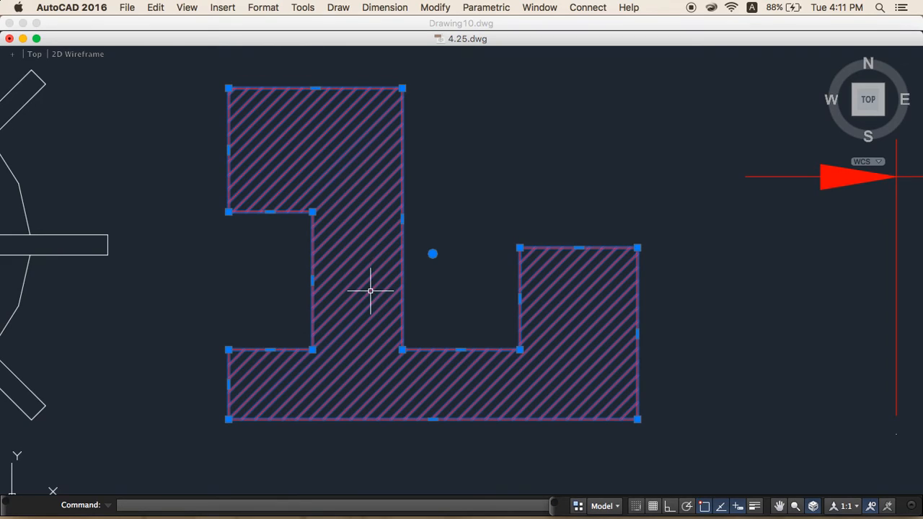
pyautogui.click(368, 290)
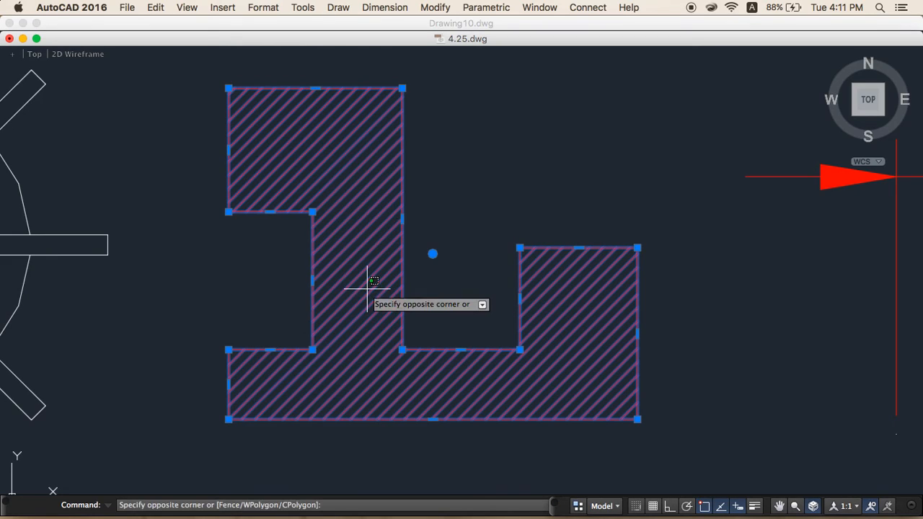
pyautogui.click(599, 188)
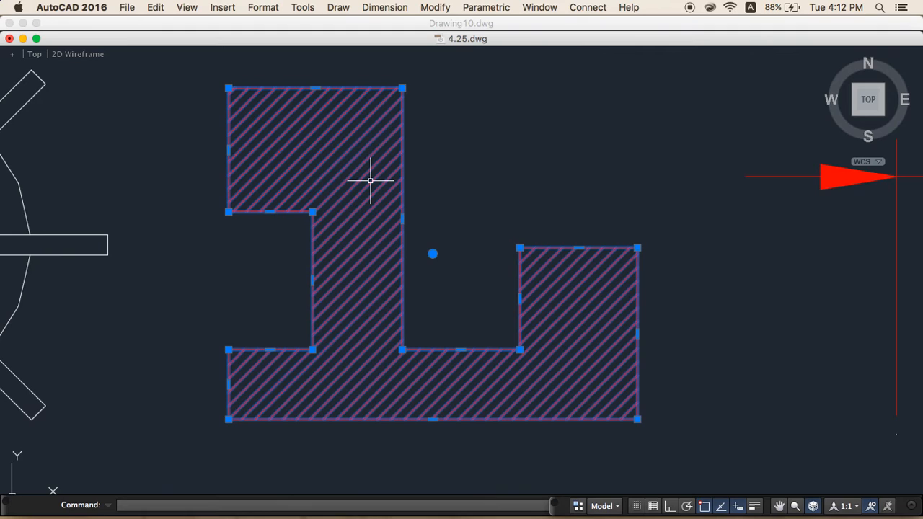
pyautogui.scroll(-2, 371, 180)
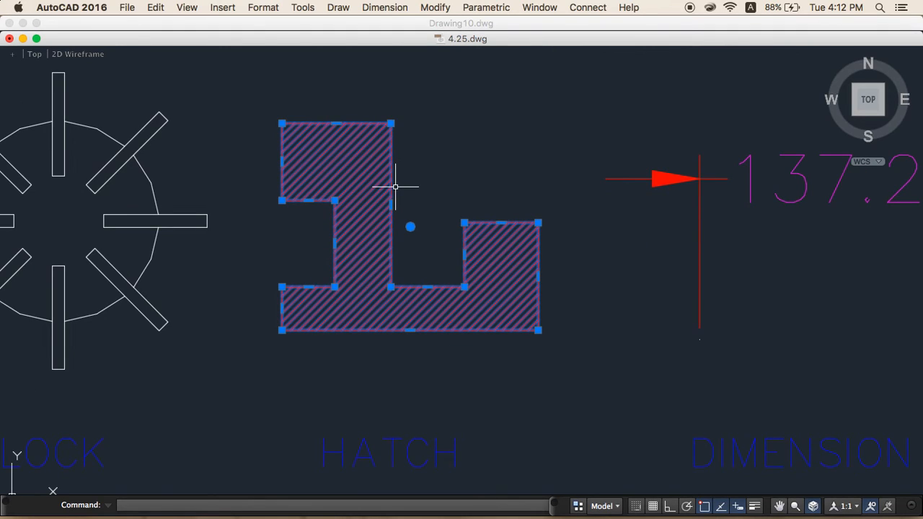
pyautogui.press('Escape')
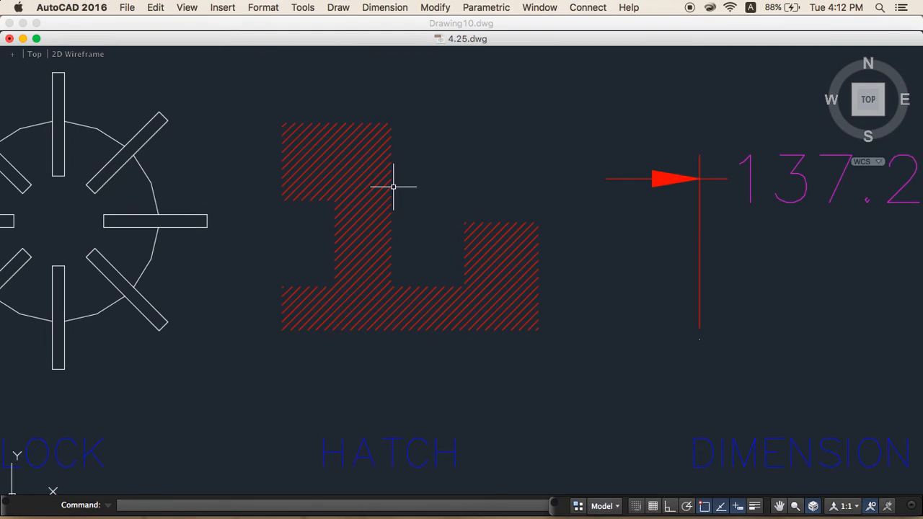
# - Open the upper HATCH sample for editing and examine the available hatch types, the pattern list and the hatch library
pyautogui.click(373, 176)
pyautogui.doubleClick(366, 189)
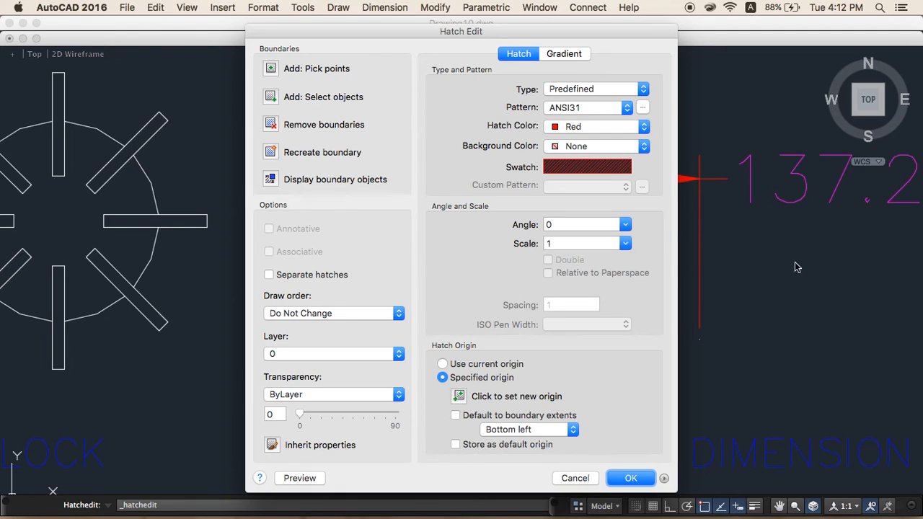
pyautogui.click(591, 89)
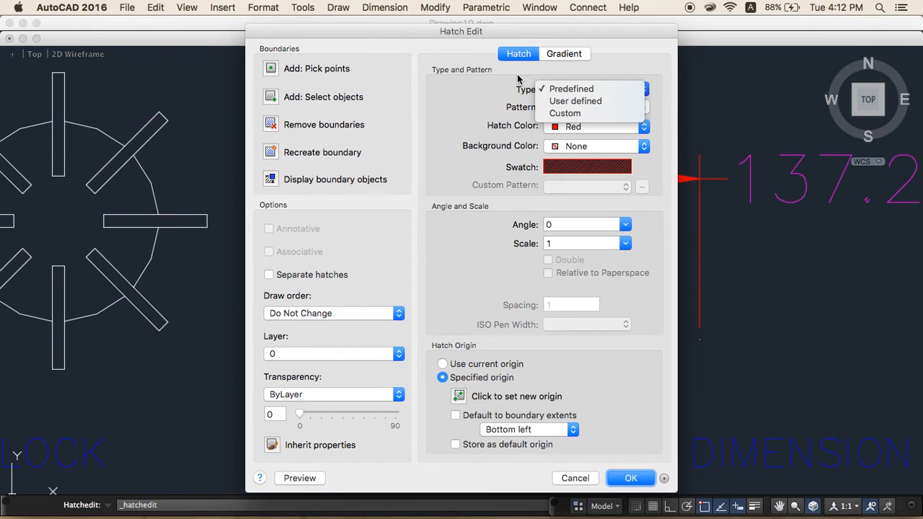
pyautogui.click(506, 93)
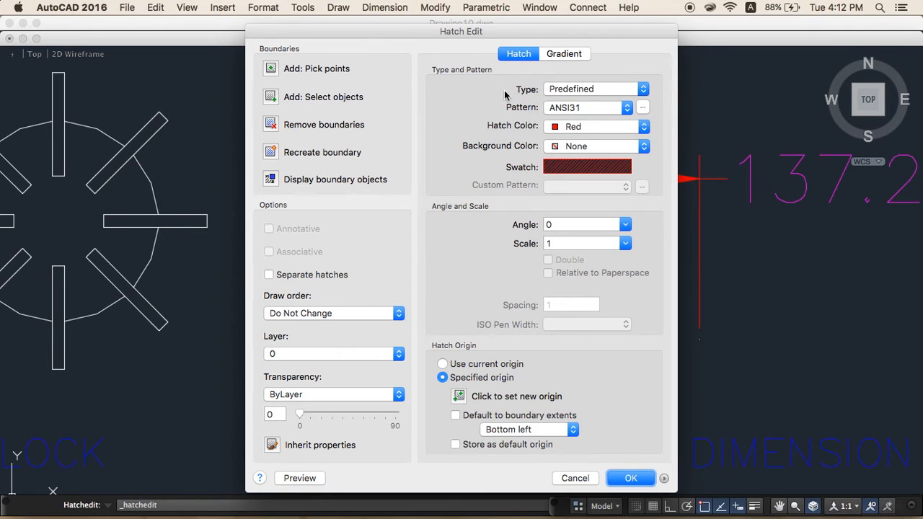
pyautogui.click(552, 109)
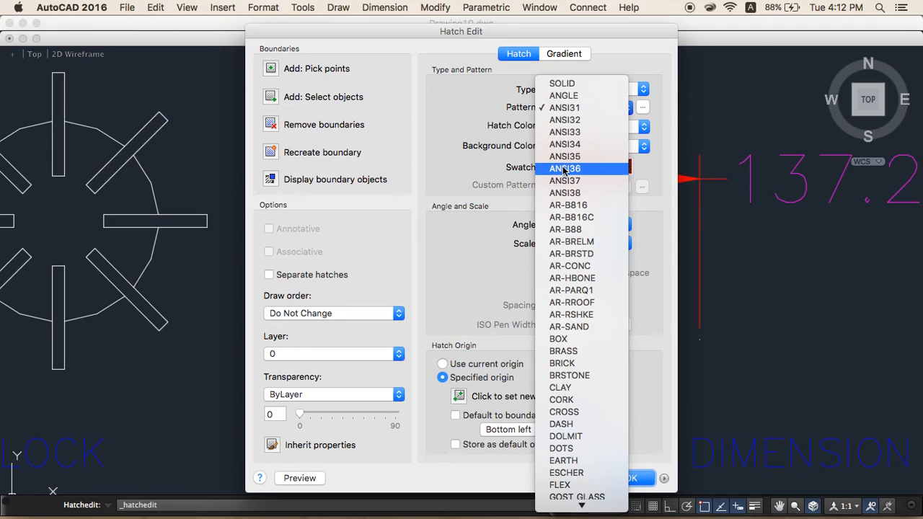
pyautogui.click(643, 112)
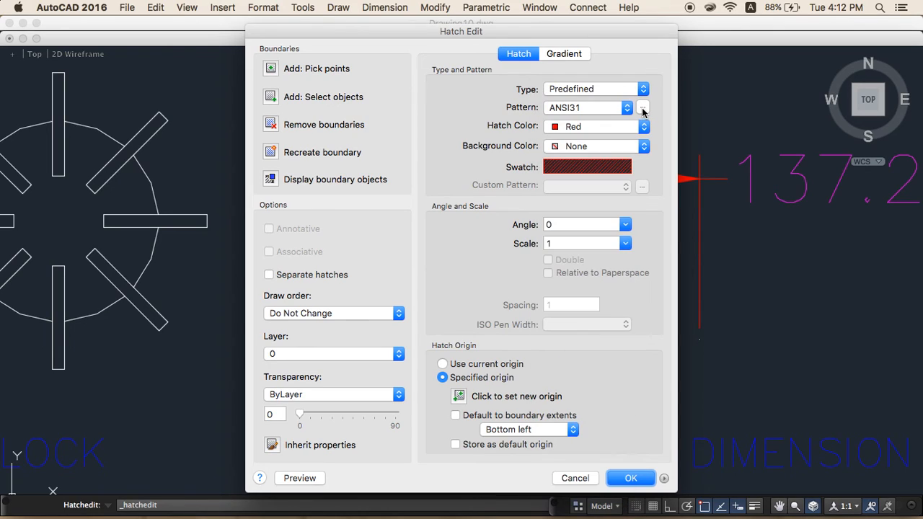
pyautogui.click(642, 108)
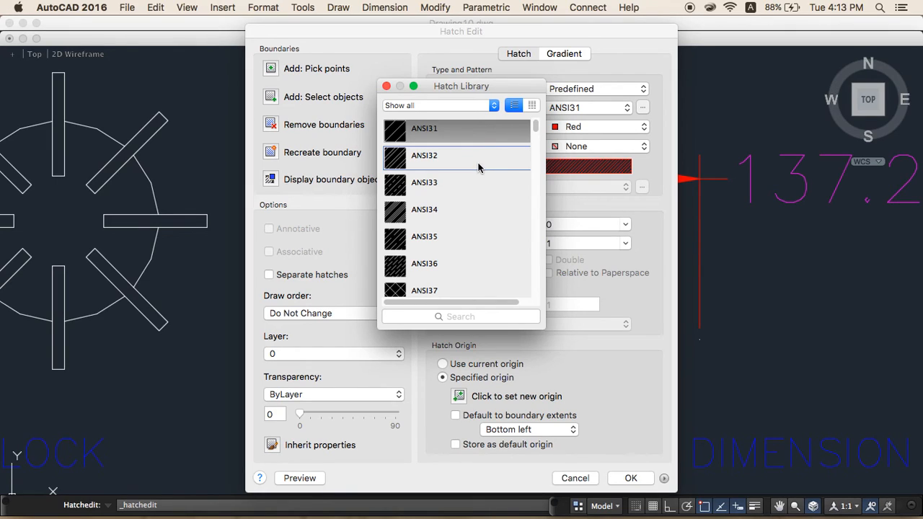
pyautogui.scroll(-1, 480, 163)
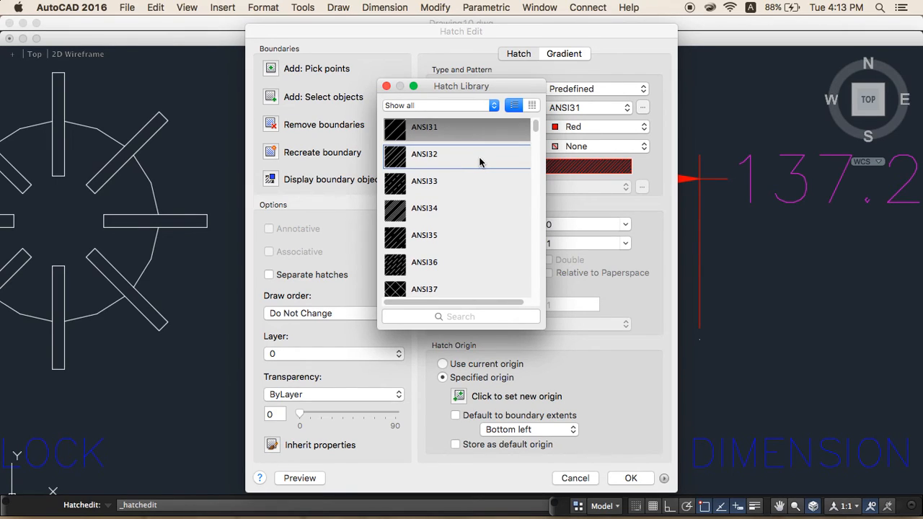
pyautogui.scroll(-3, 481, 161)
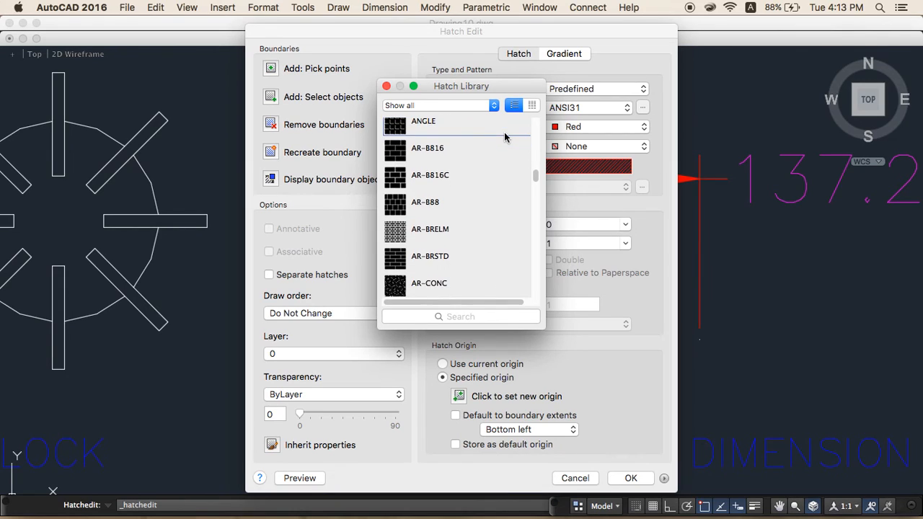
pyautogui.scroll(-2, 505, 137)
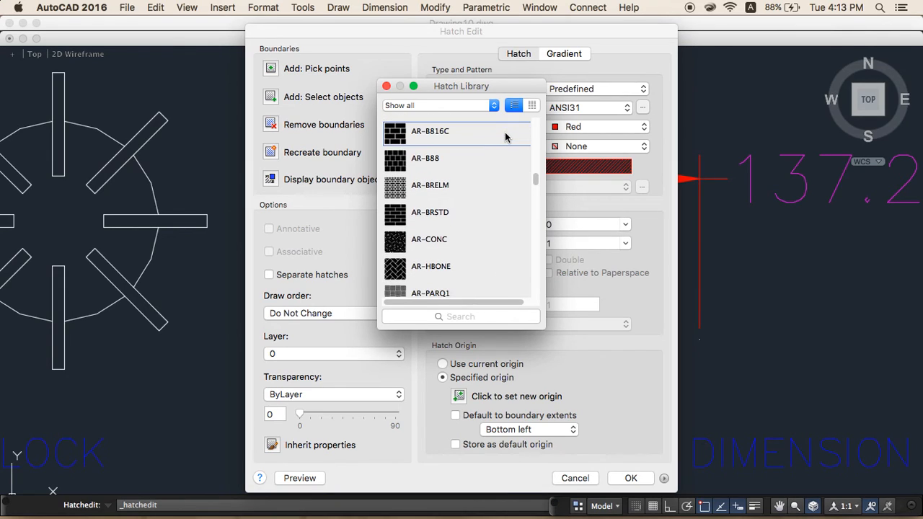
pyautogui.scroll(1, 509, 137)
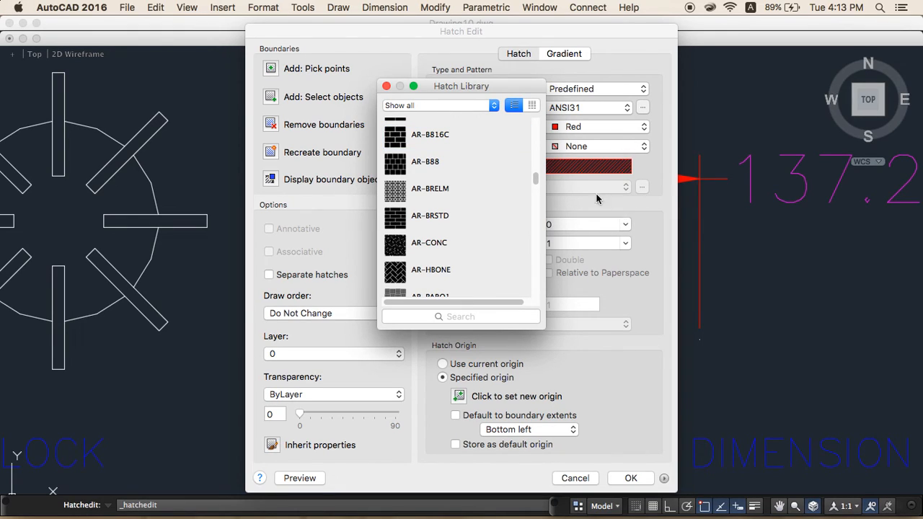
pyautogui.click(558, 188)
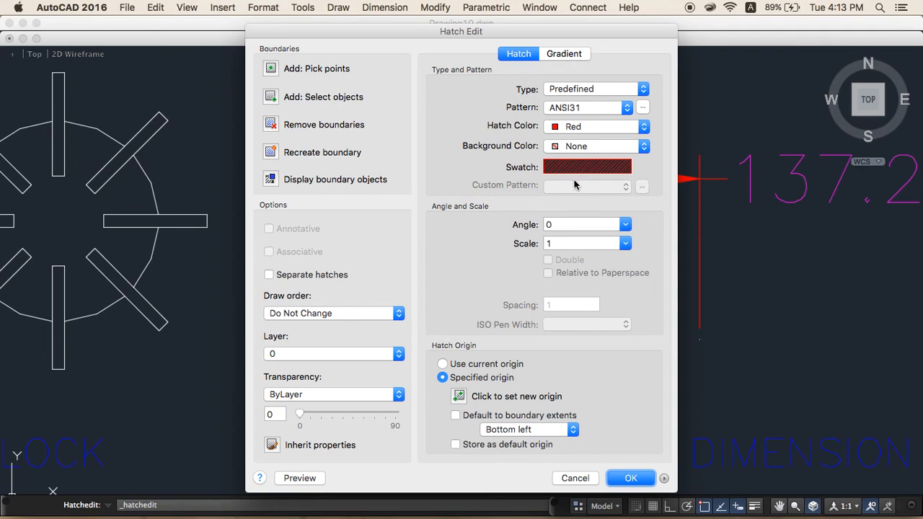
# - Set the upper HATCH sample's hatch color to Green and its scale to 2
pyautogui.click(574, 130)
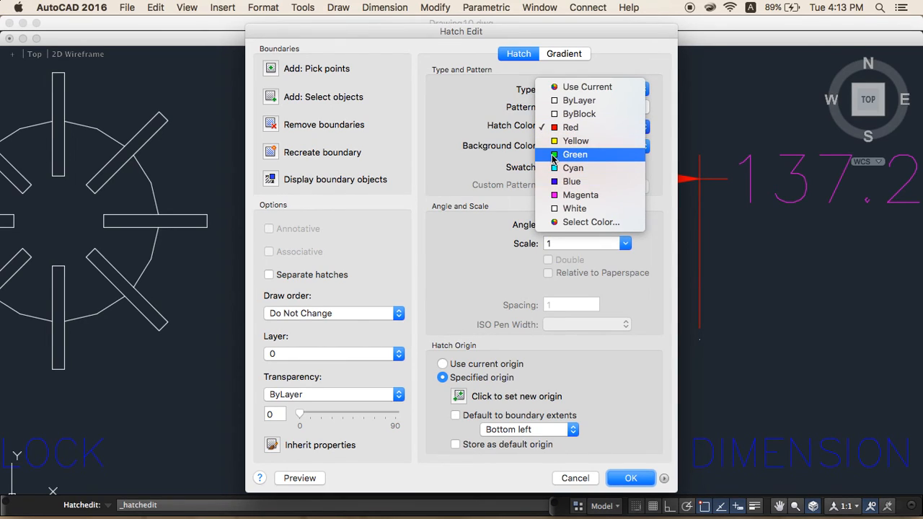
pyautogui.click(554, 156)
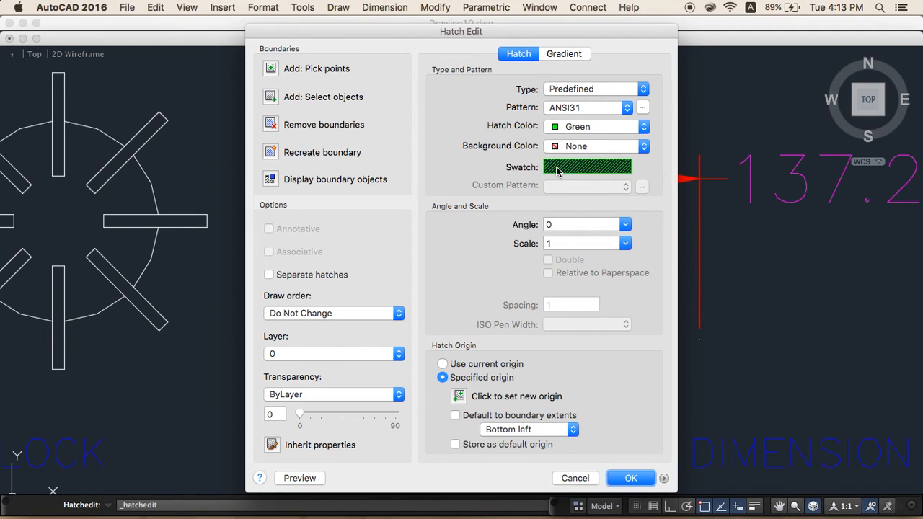
pyautogui.click(553, 244)
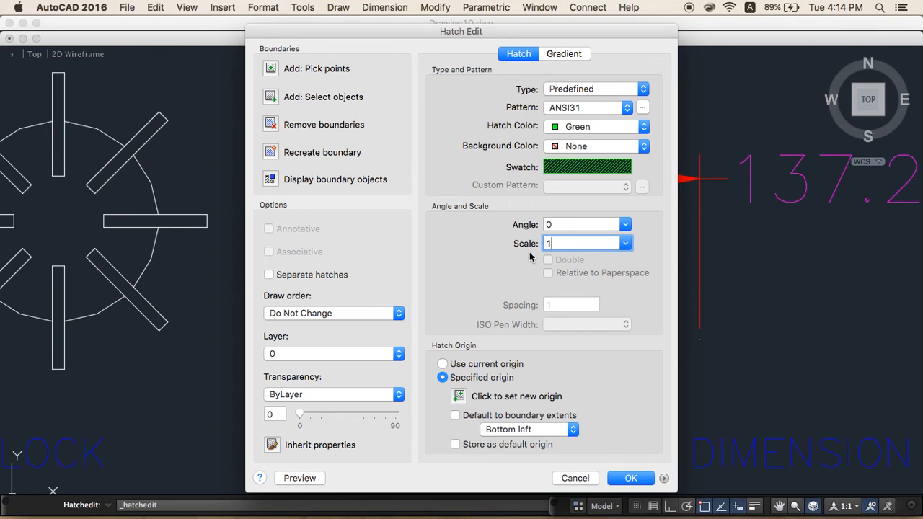
pyautogui.write('2')
pyautogui.press('BackSpace')
pyautogui.press('BackSpace')
pyautogui.write('2')
pyautogui.press('Return')
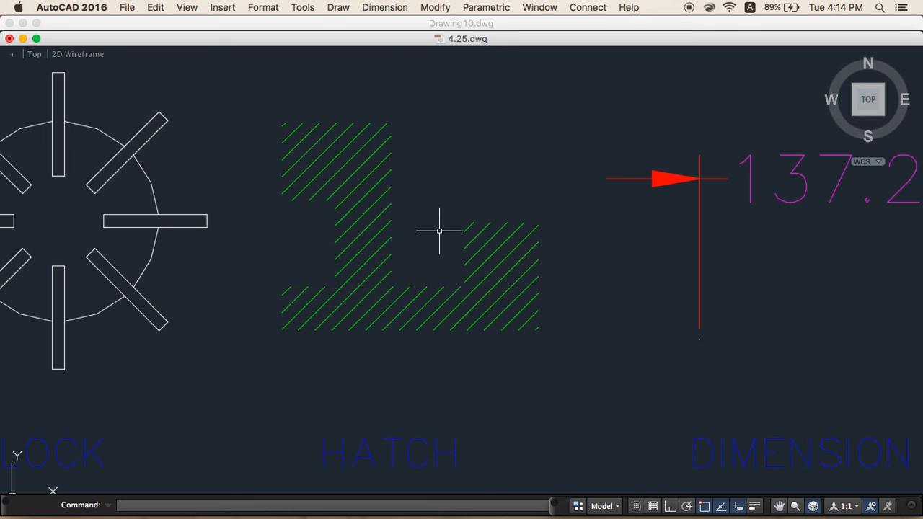
# - Set the pattern angle of the green HATCH sample to 90
pyautogui.doubleClick(373, 236)
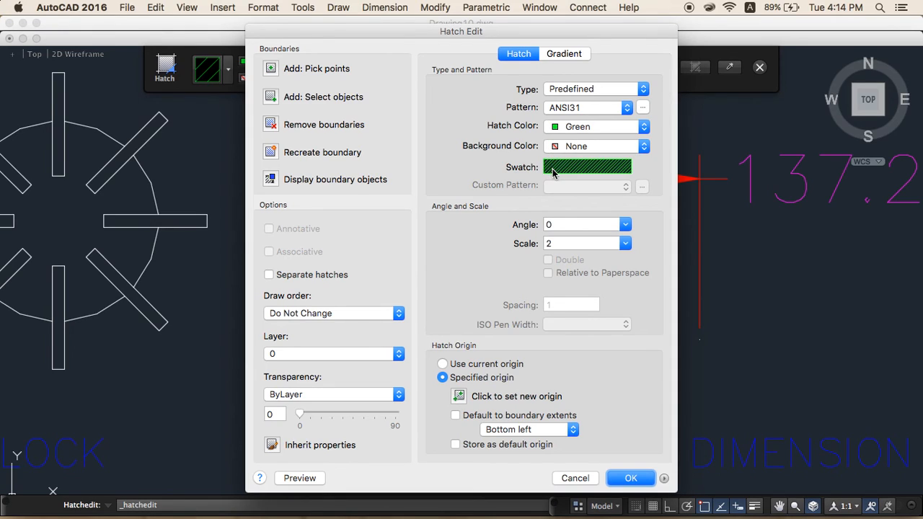
pyautogui.click(562, 225)
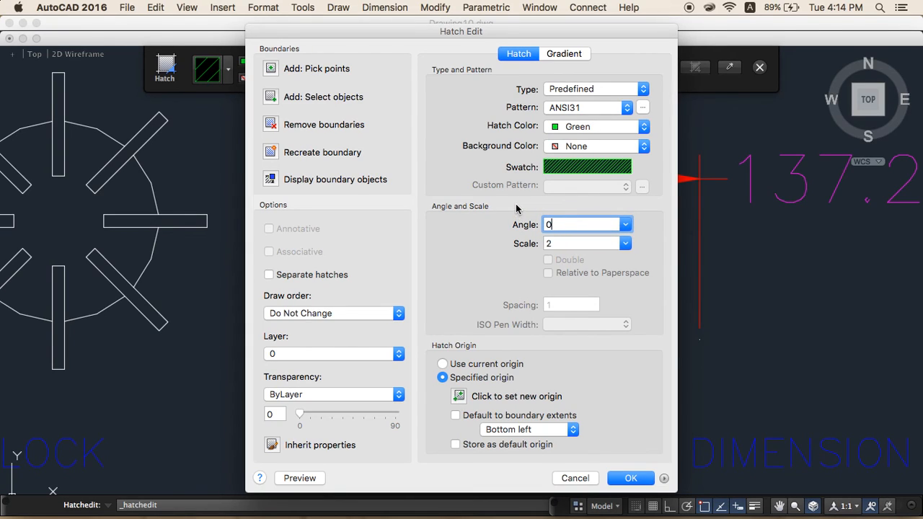
pyautogui.write('9')
pyautogui.press('Left')
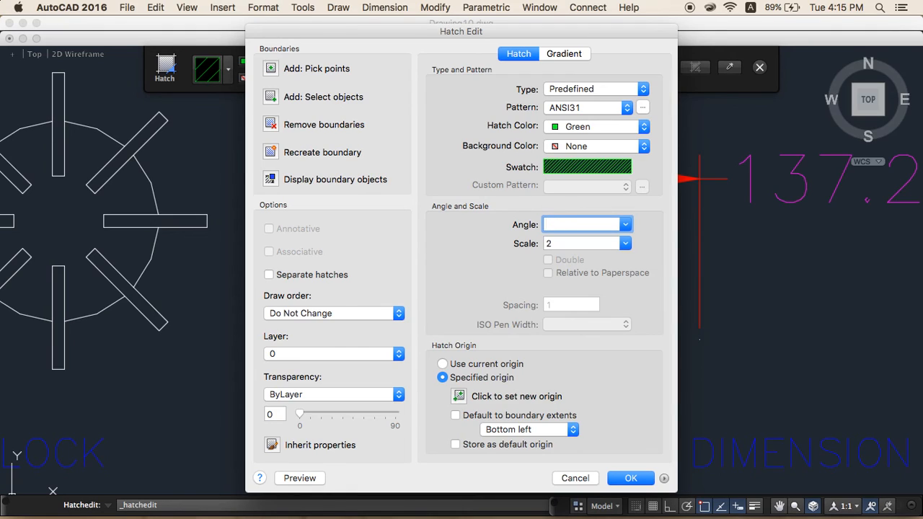
pyautogui.press('BackSpace')
pyautogui.write('0')
pyautogui.press('Return')
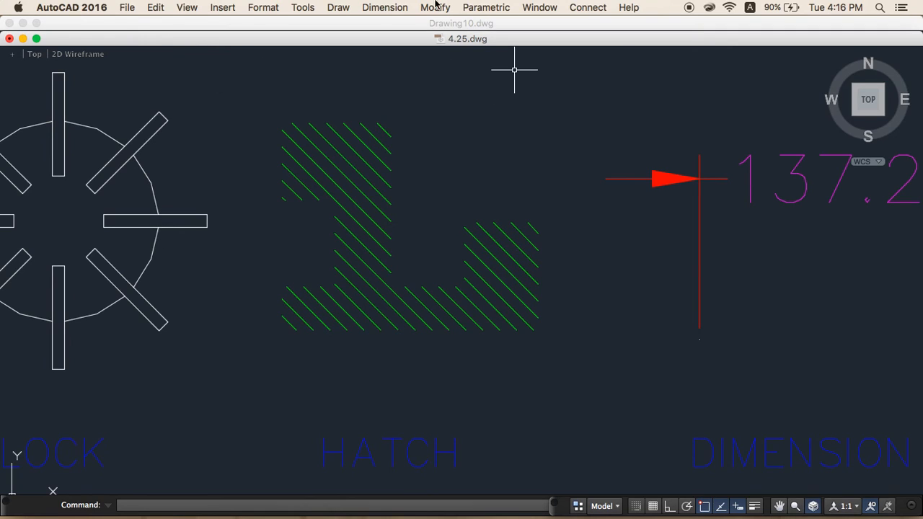
# - Close 4.25.dwg without saving and browse for another drawing in the inner แผ่น 1 folder under Documents
pyautogui.click(9, 40)
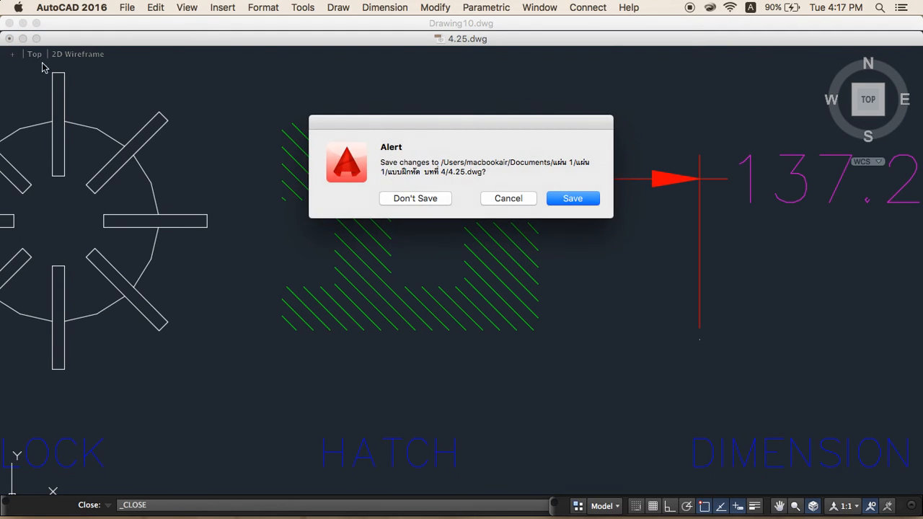
pyautogui.click(393, 199)
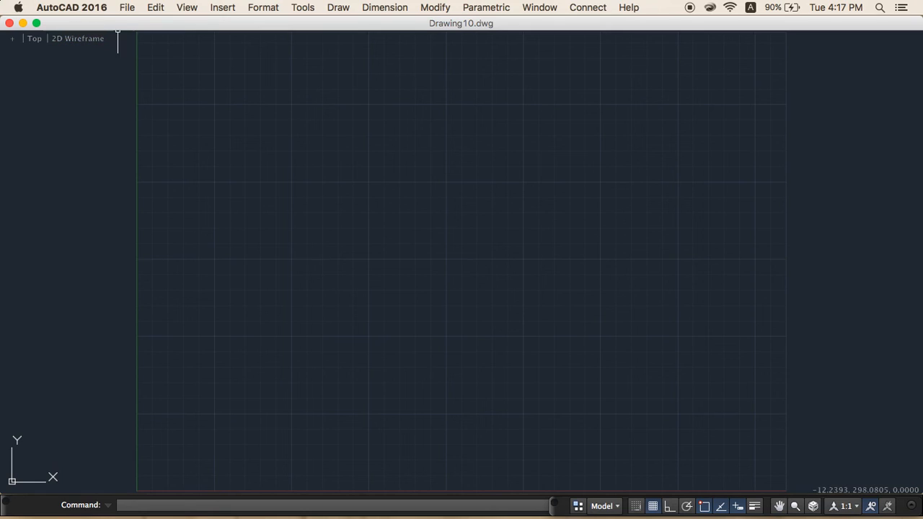
pyautogui.click(129, 9)
pyautogui.click(148, 50)
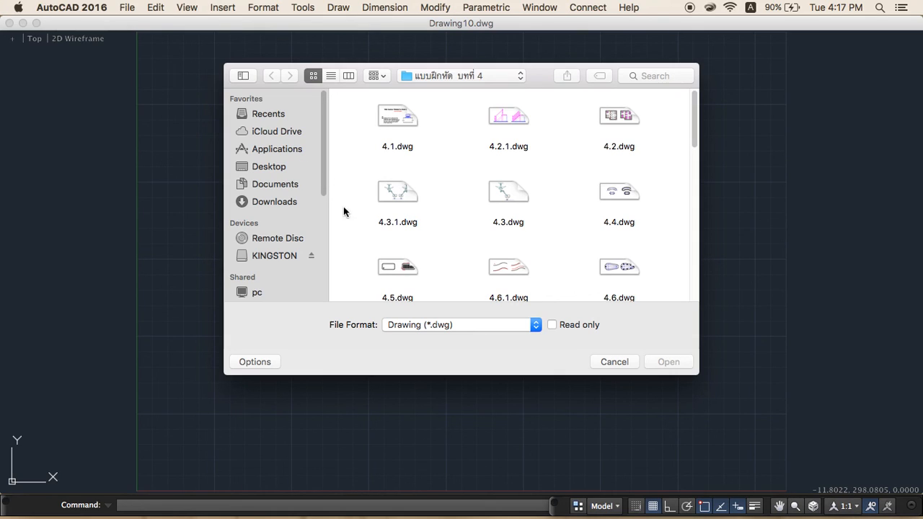
pyautogui.click(269, 185)
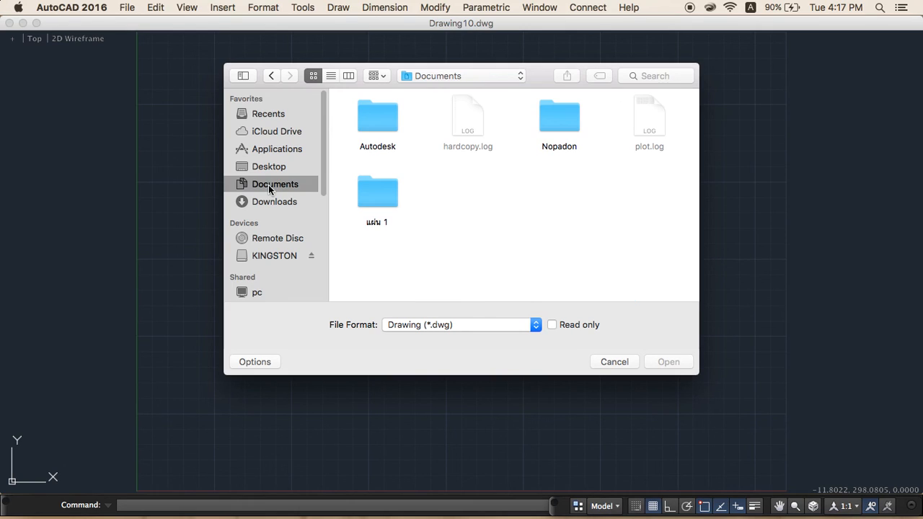
pyautogui.click(370, 190)
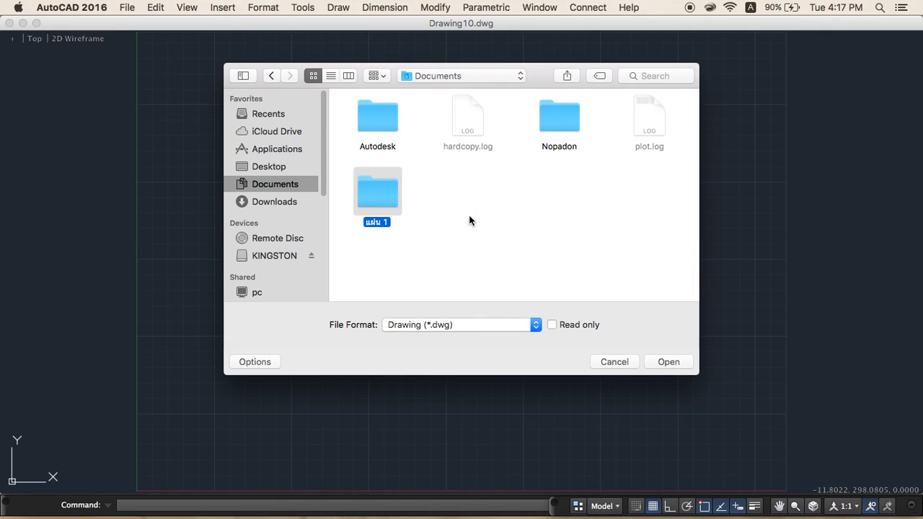
pyautogui.click(658, 363)
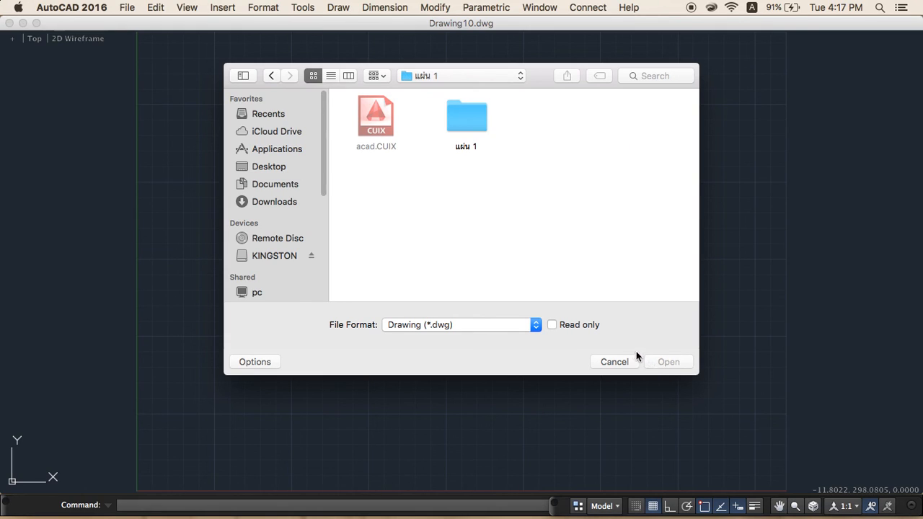
pyautogui.click(470, 120)
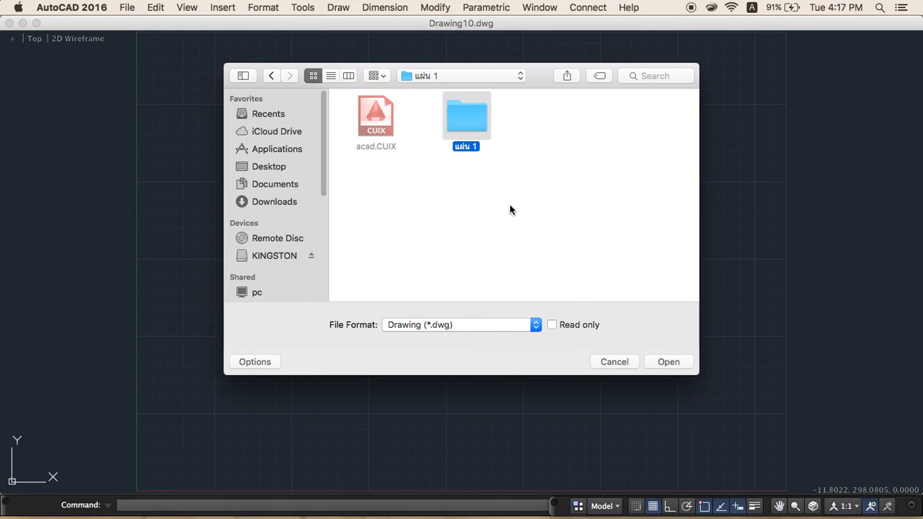
pyautogui.click(657, 357)
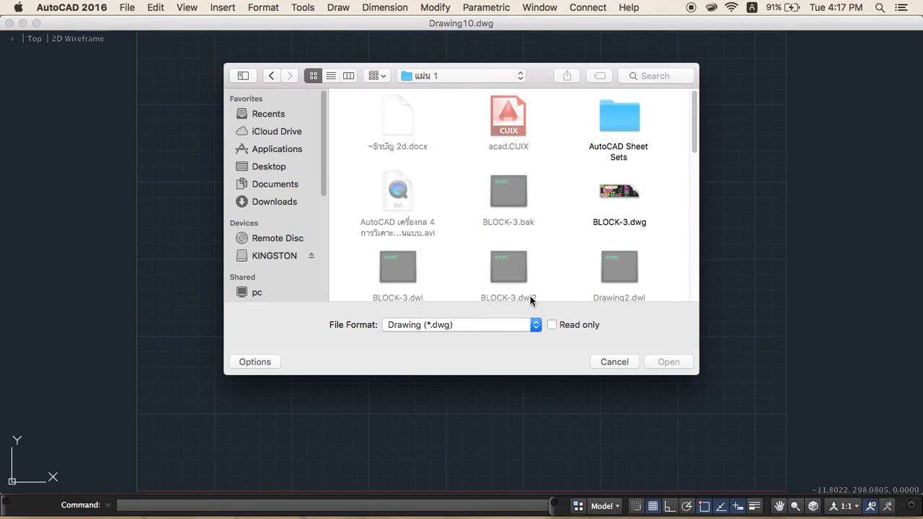
# - Open 9.2.dwg from the แบบฝึกหัด บทที่ 9 folder
pyautogui.scroll(-1, 514, 289)
pyautogui.scroll(-10, 513, 285)
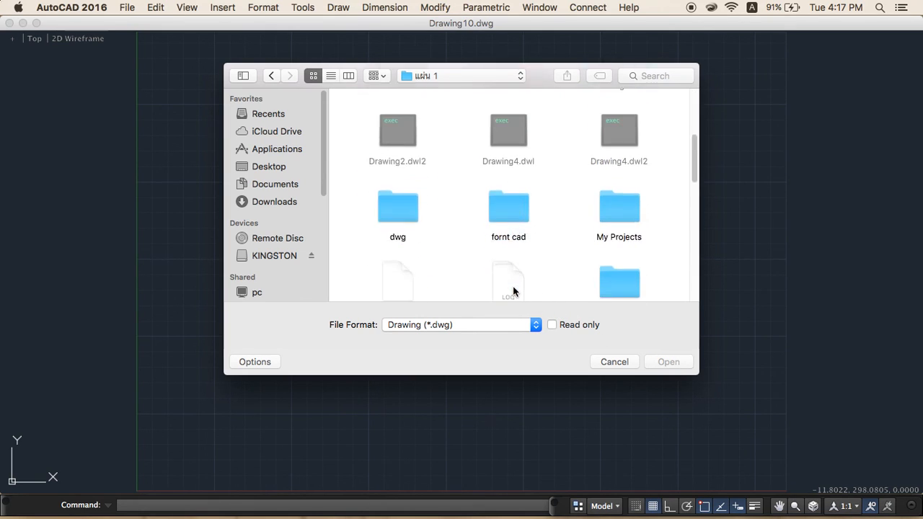
pyautogui.scroll(-10, 513, 287)
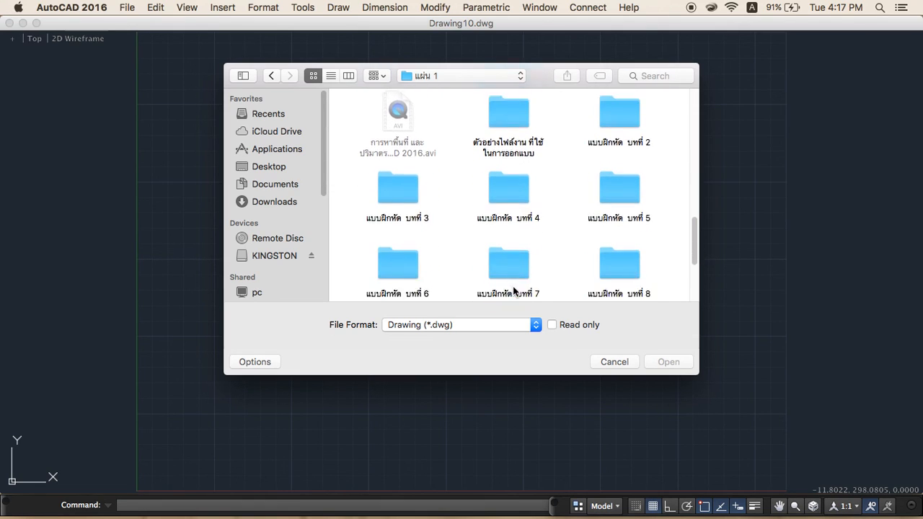
pyautogui.scroll(6, 505, 281)
pyautogui.scroll(-3, 460, 261)
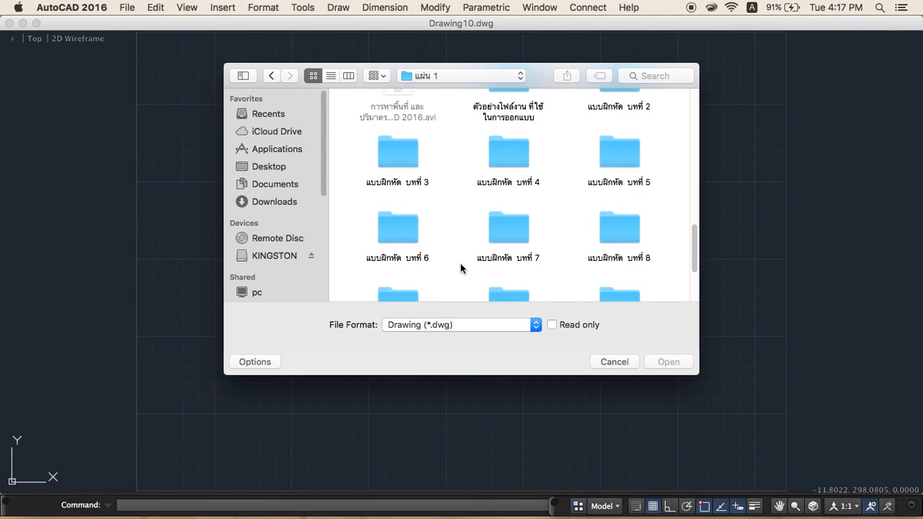
pyautogui.scroll(-1, 436, 261)
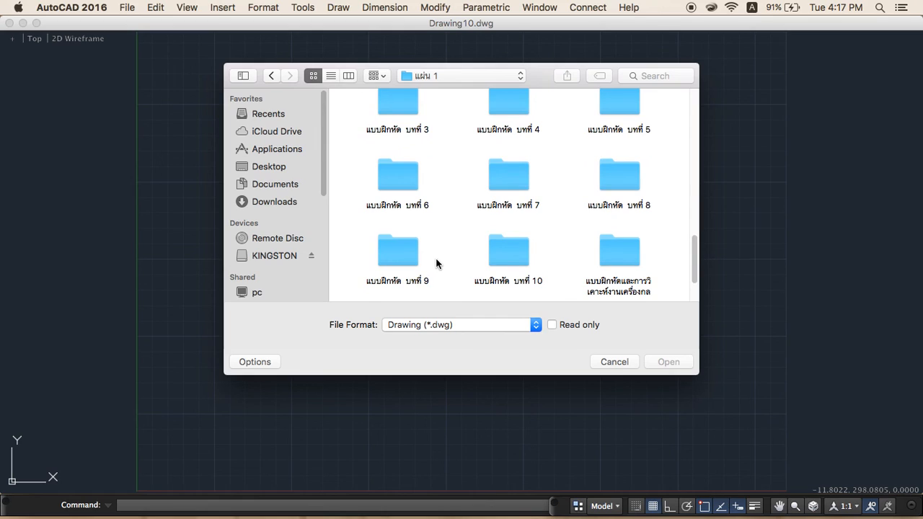
pyautogui.doubleClick(381, 251)
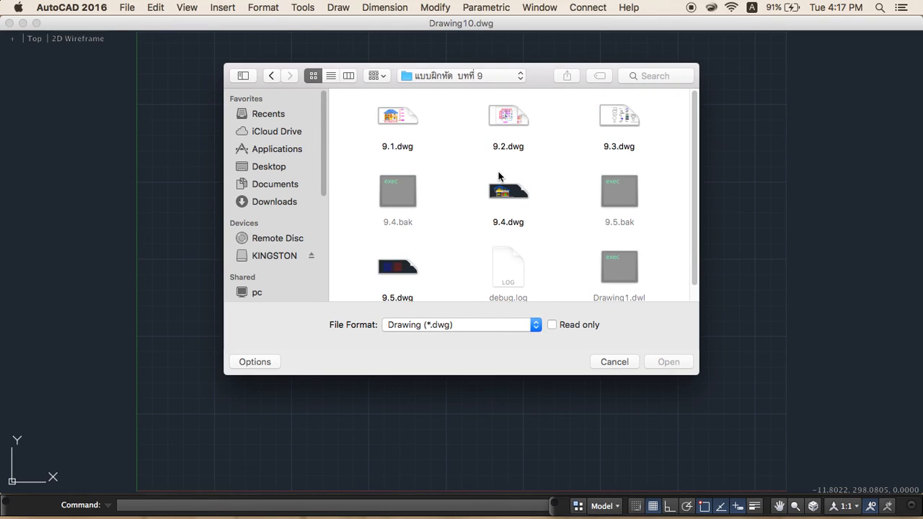
pyautogui.click(509, 120)
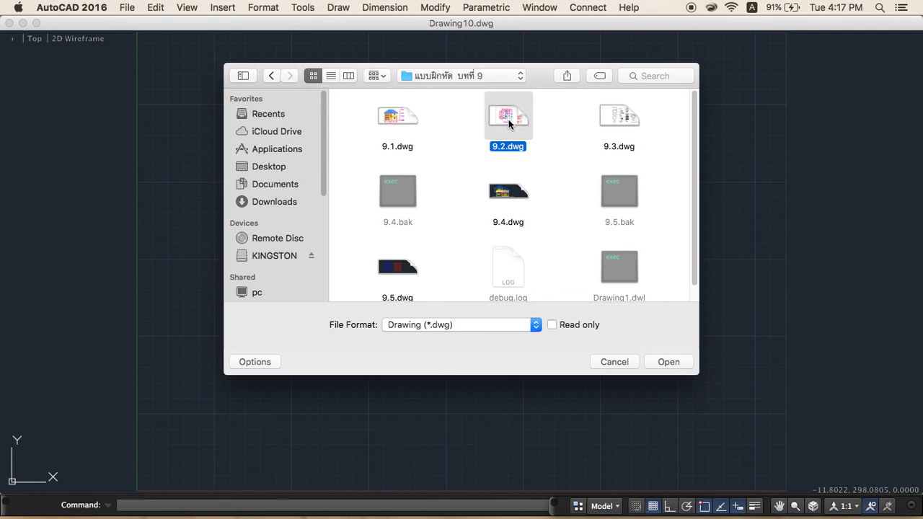
pyautogui.click(665, 358)
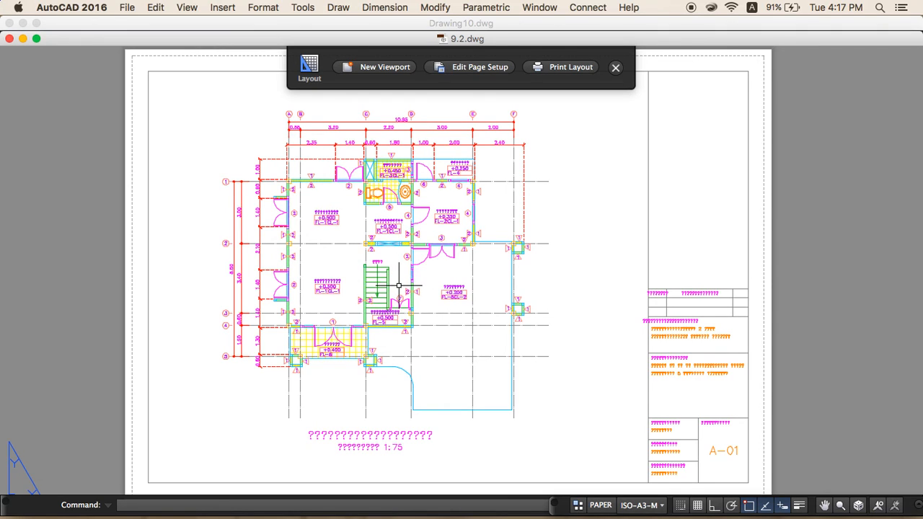
# - Examine the floor plan on the ISO-A3-M layout up close and switch the drawing to Model space
pyautogui.scroll(-4, 424, 281)
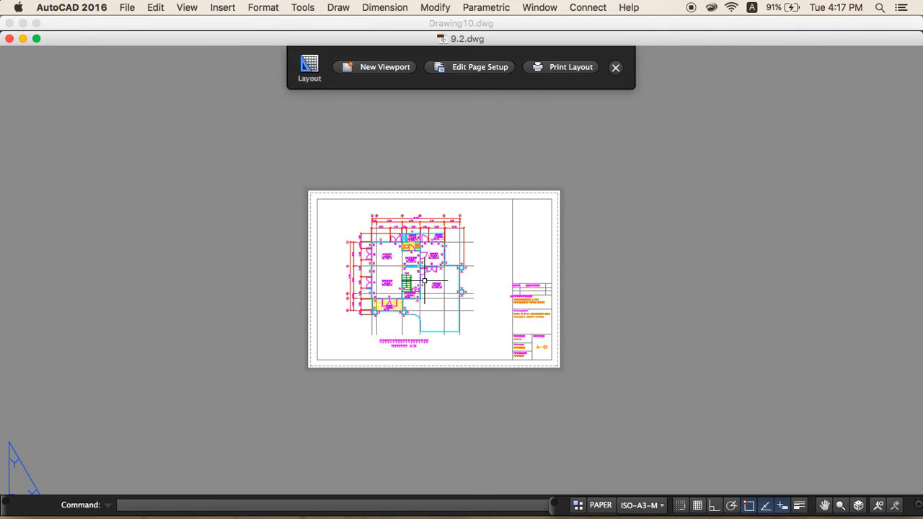
pyautogui.scroll(10, 426, 276)
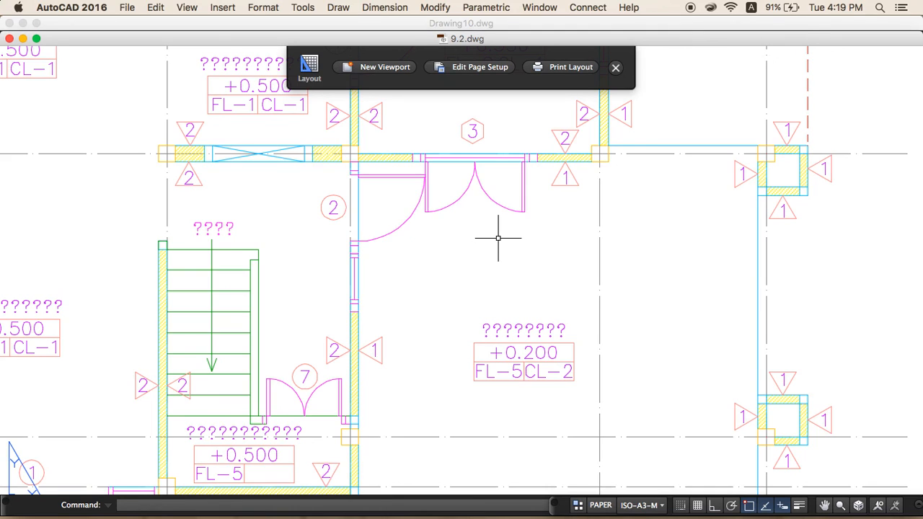
pyautogui.scroll(-6, 497, 238)
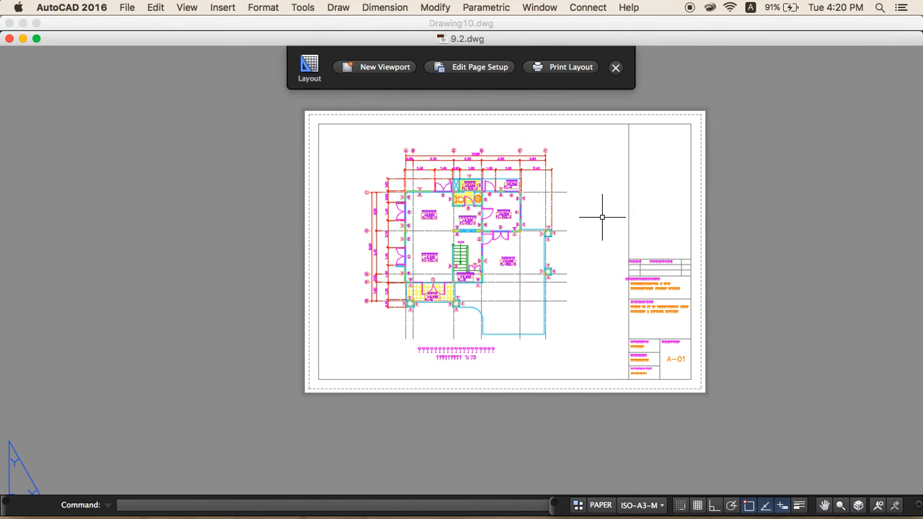
pyautogui.click(662, 508)
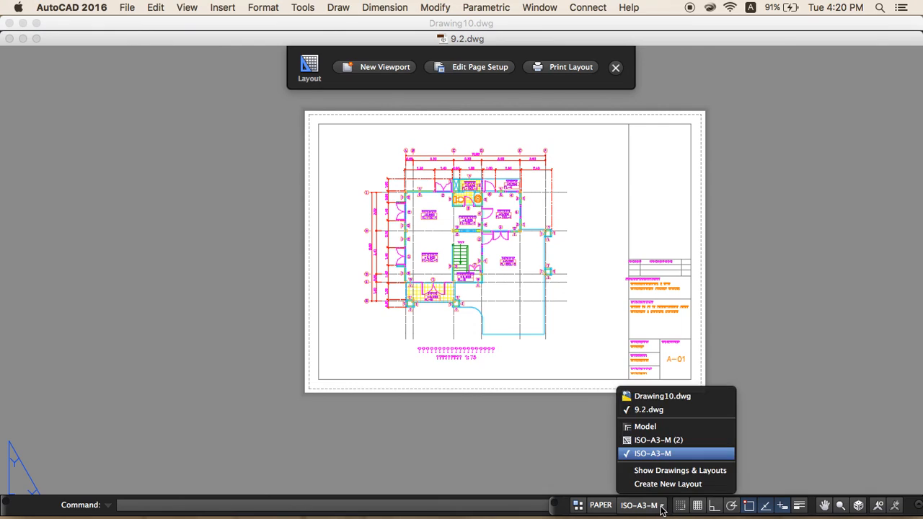
pyautogui.click(646, 427)
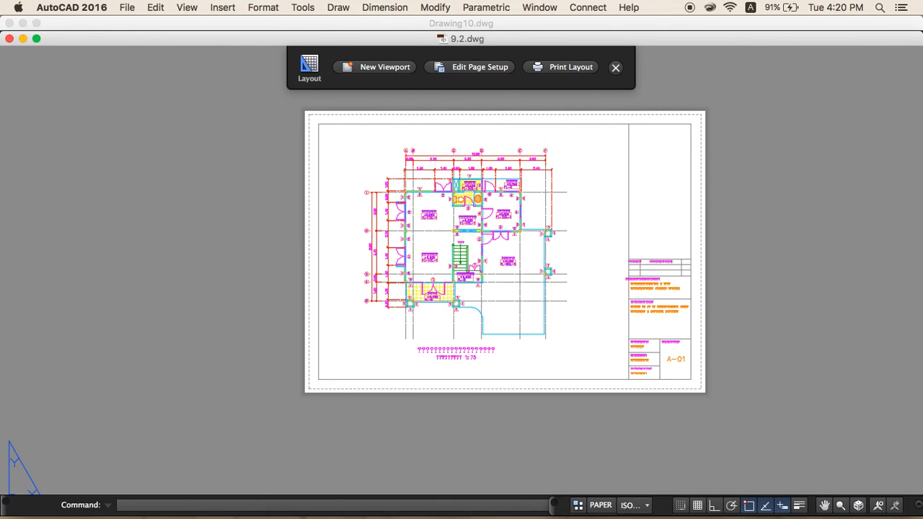